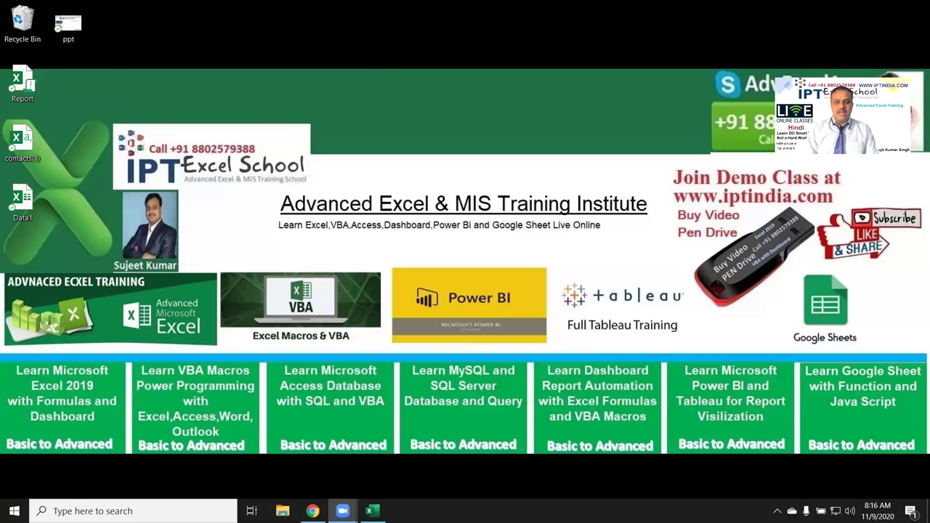
# Step: Restore the DataP Excel workbook window from the taskbar
pyautogui.click(372, 511)
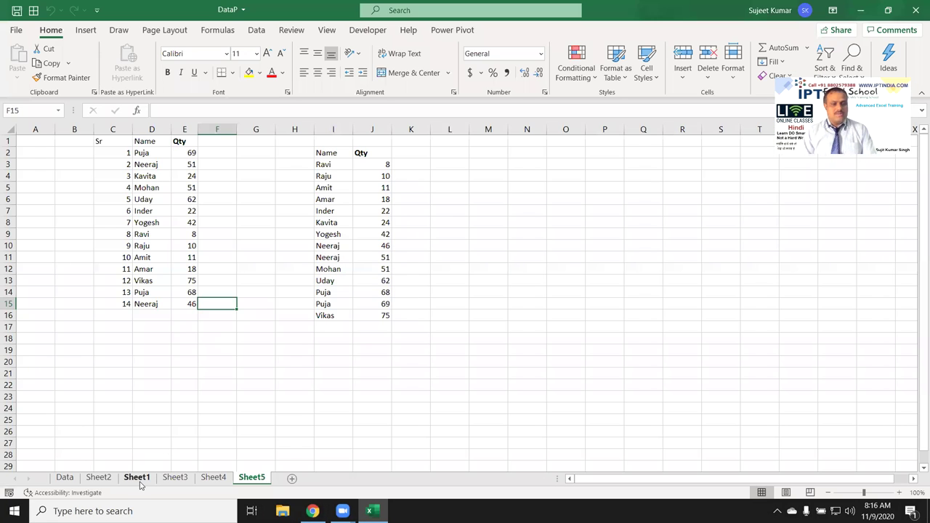
# Step: Copy the entire Data sheet table and paste it onto a new blank sheet
pyautogui.click(64, 477)
pyautogui.click(32, 142)
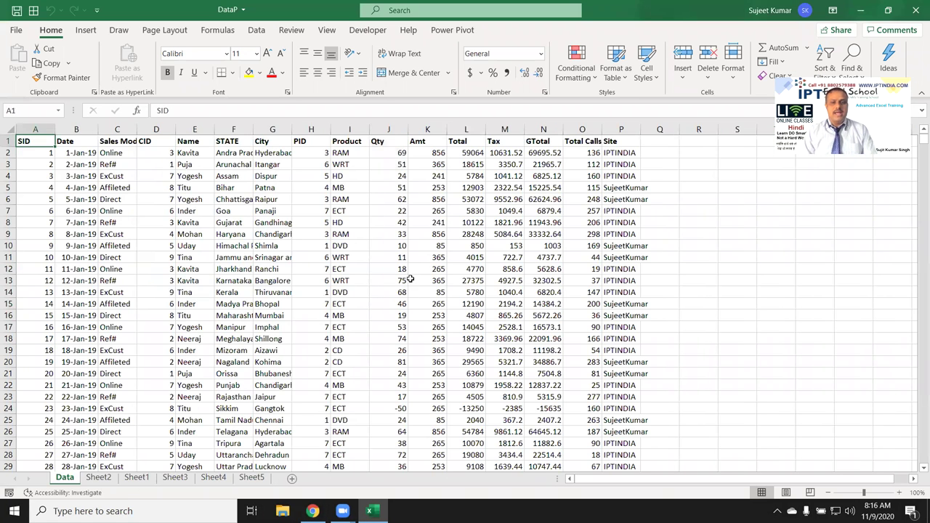
pyautogui.scroll(-5, 411, 278)
pyautogui.scroll(-7, 435, 305)
pyautogui.scroll(-12, 479, 349)
pyautogui.scroll(-10, 520, 388)
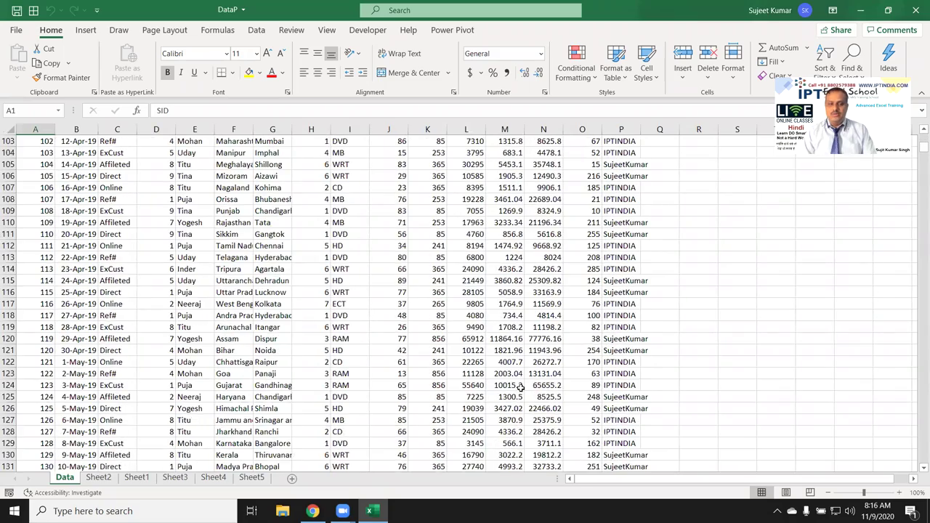
pyautogui.scroll(12, 578, 323)
pyautogui.scroll(4, 572, 325)
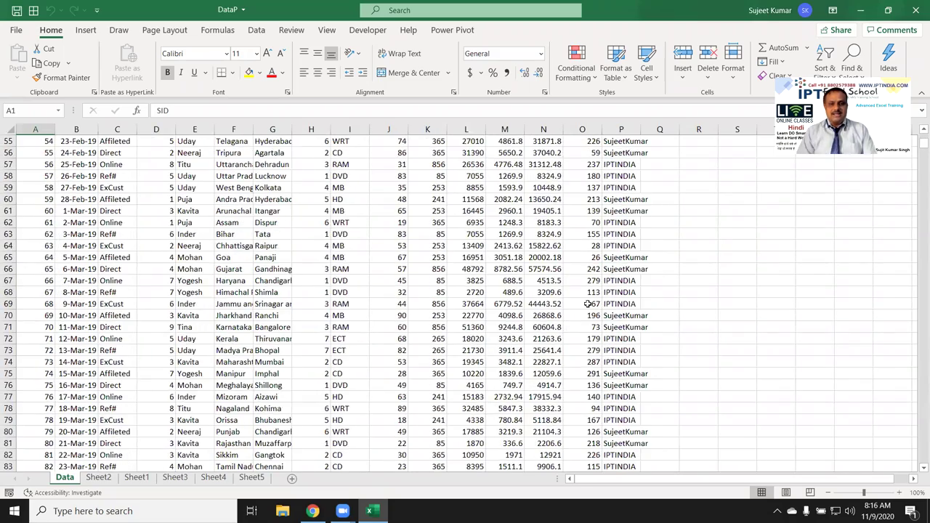
pyautogui.scroll(3, 596, 291)
pyautogui.click(619, 280)
pyautogui.scroll(5, 231, 320)
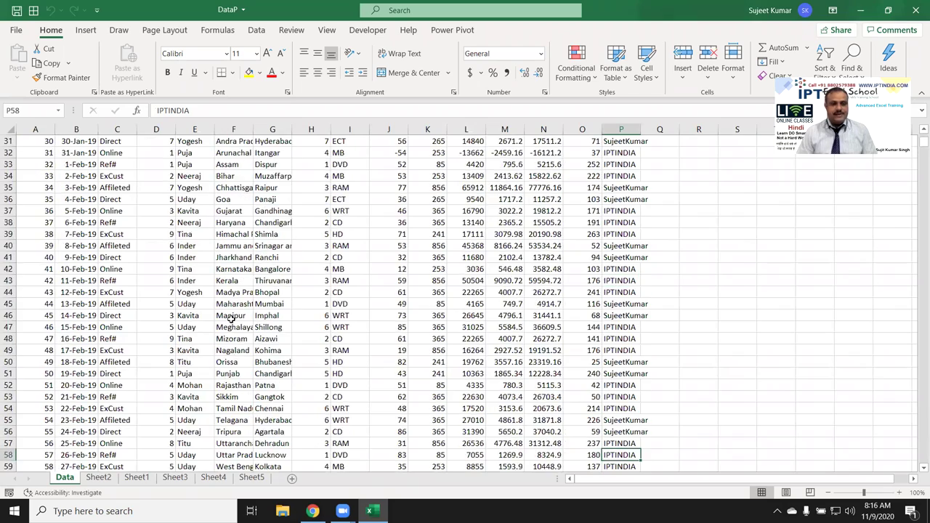
pyautogui.scroll(10, 229, 319)
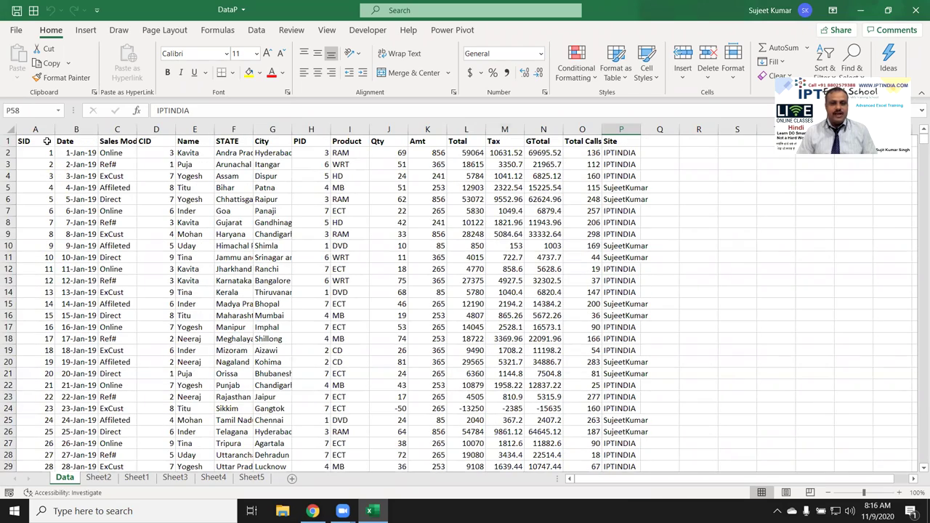
pyautogui.hotkey('ctrl', 'a')
pyautogui.hotkey('ctrl', 'c')
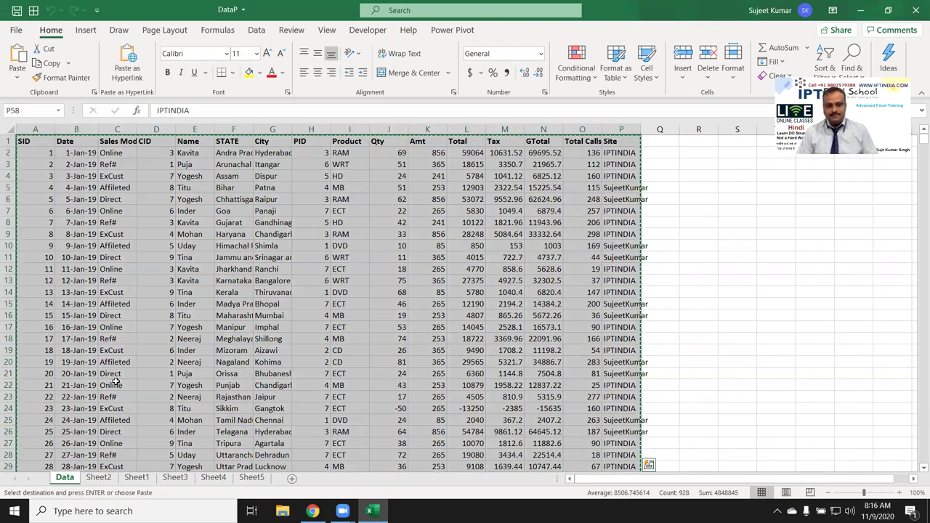
pyautogui.click(292, 478)
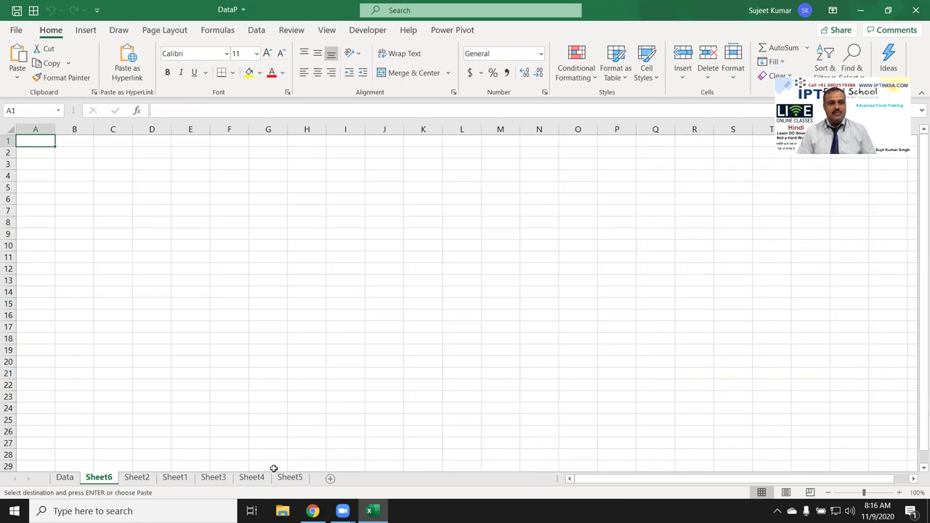
pyautogui.hotkey('ctrl', 'v')
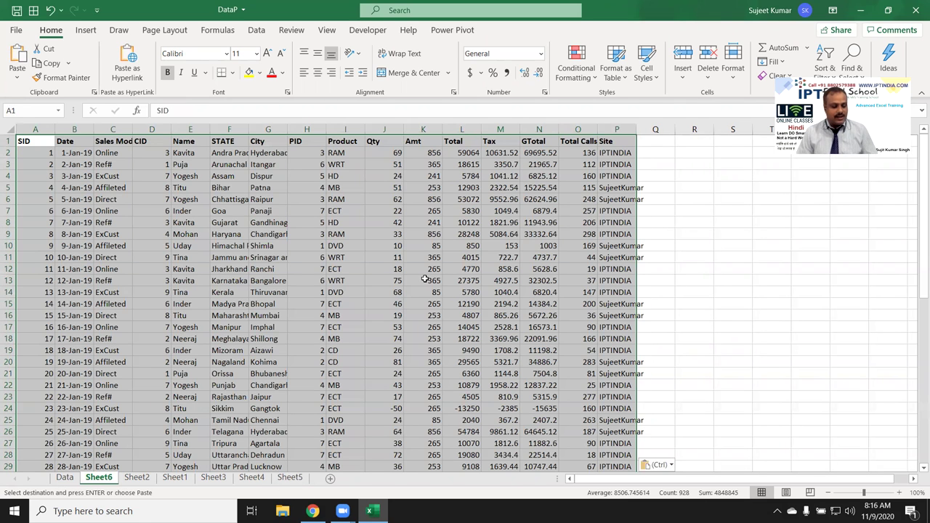
pyautogui.press('ctrl')
pyautogui.press('Escape')
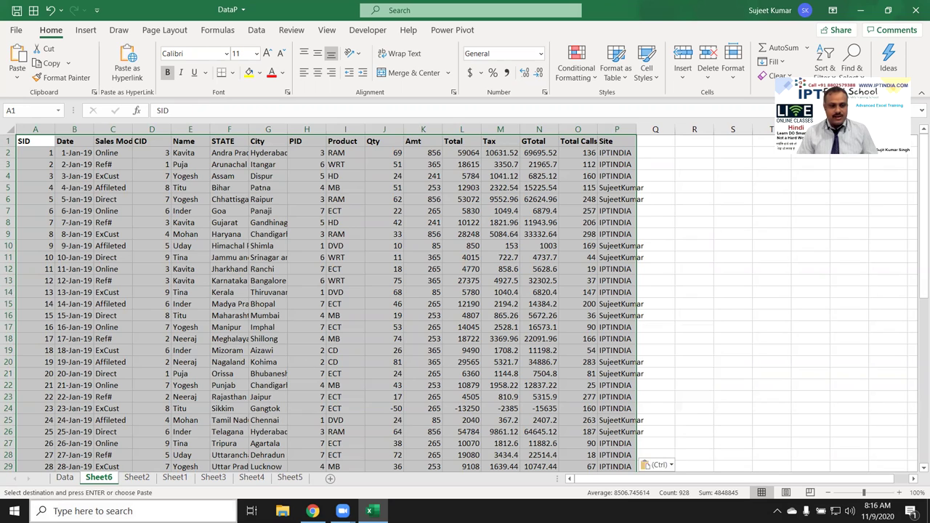
# Step: Rename the pasted sheet to DT1, then switch to Sheet2
pyautogui.doubleClick(100, 478)
pyautogui.press('BackSpace')
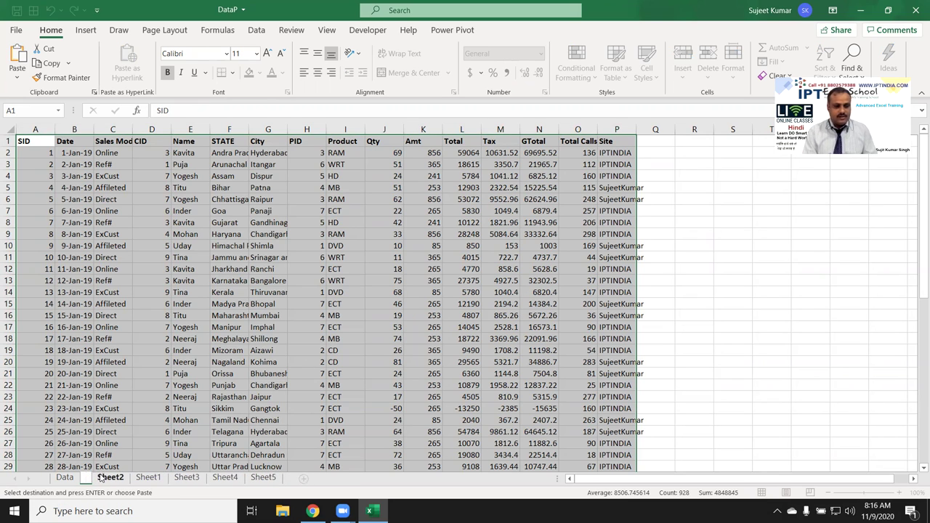
pyautogui.write('dt')
pyautogui.press('BackSpace')
pyautogui.press('BackSpace')
pyautogui.write('D')
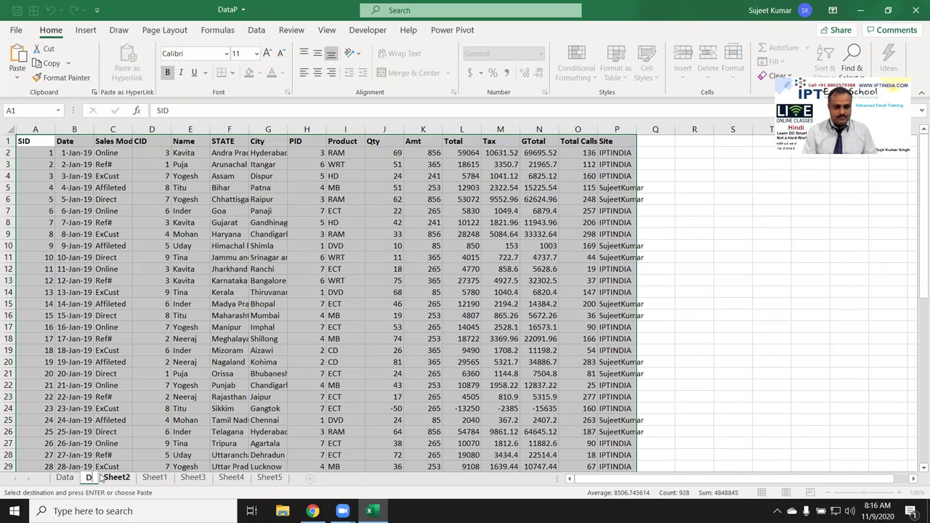
pyautogui.write('T1')
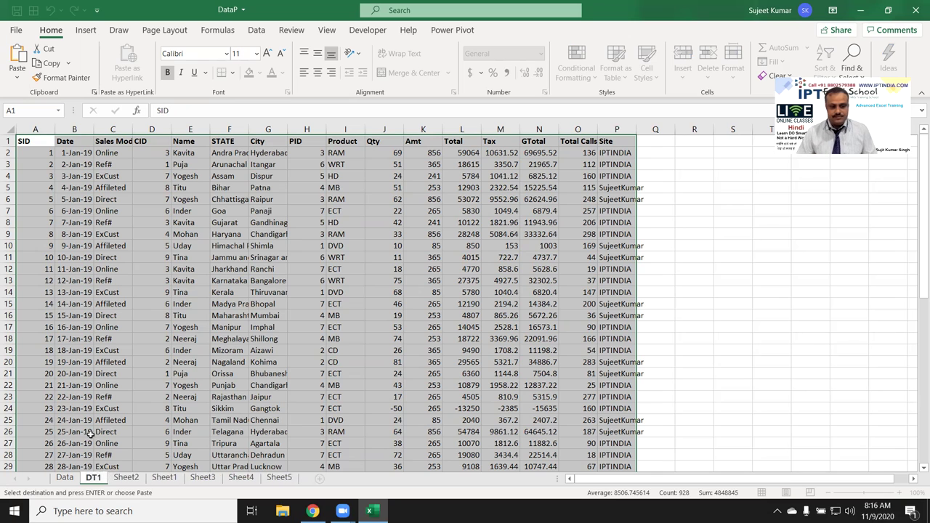
pyautogui.press('Return')
pyautogui.click(126, 477)
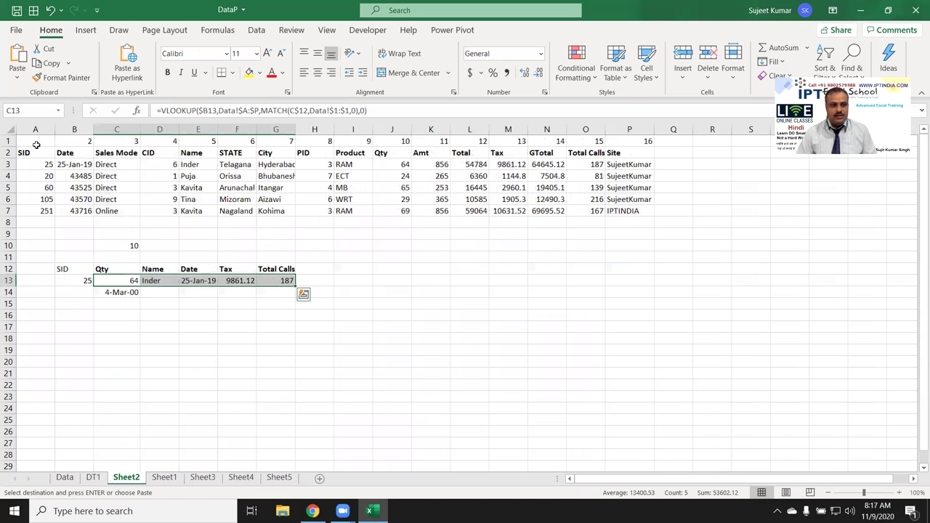
# Step: Add a new sheet placed right after DT1 and name it Show
pyautogui.rightClick(129, 479)
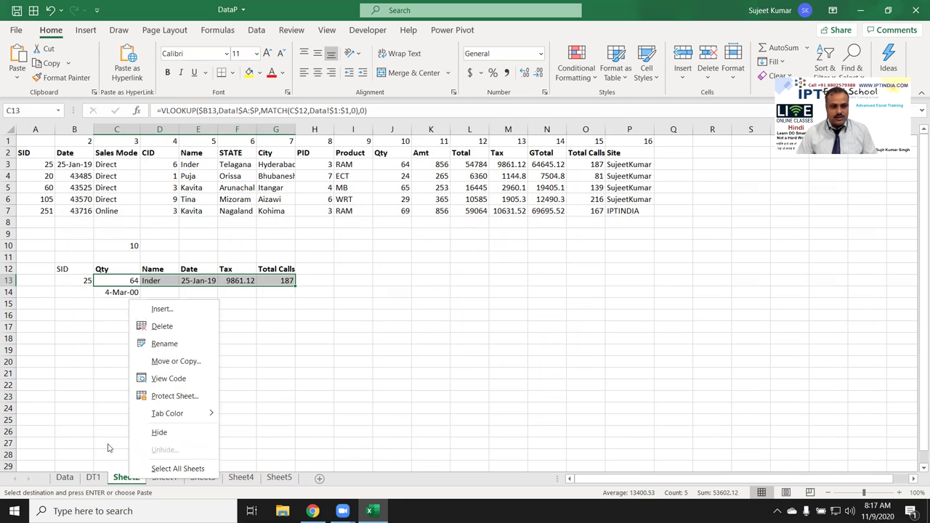
pyautogui.click(309, 479)
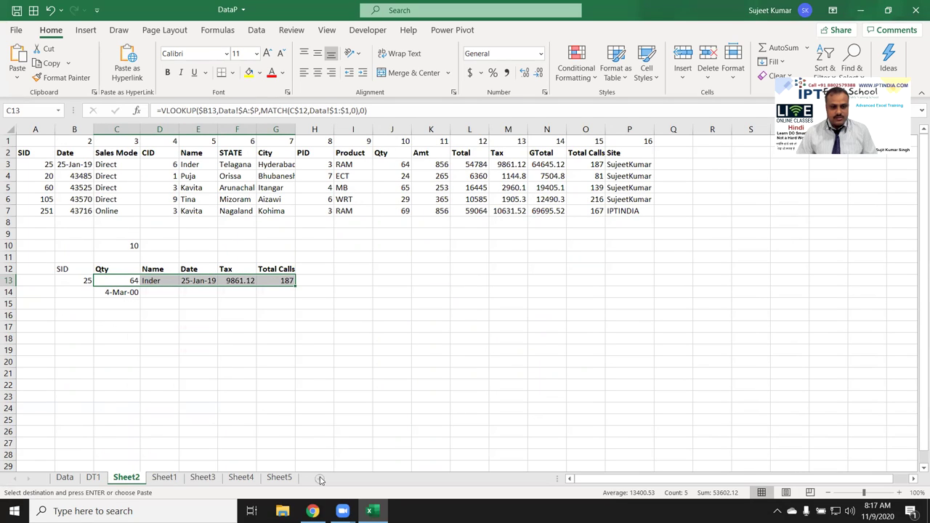
pyautogui.click(320, 479)
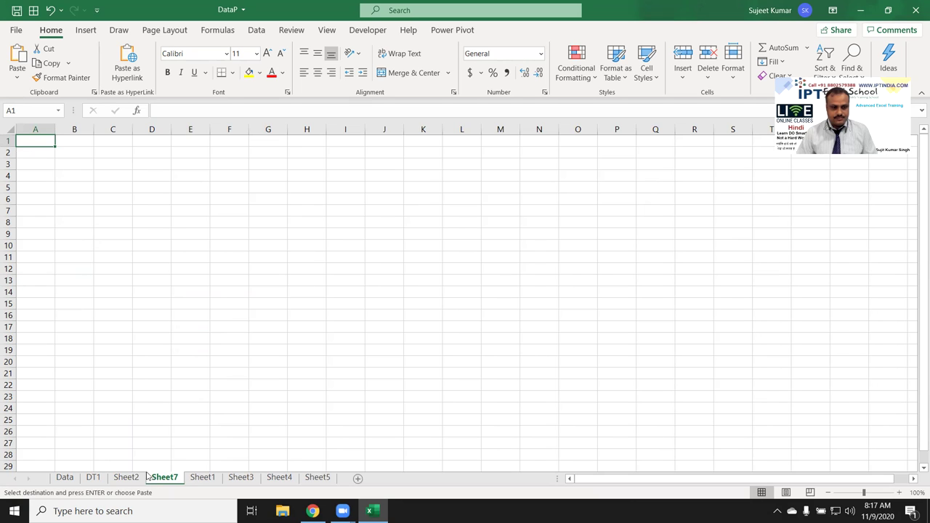
pyautogui.moveTo(116, 472); pyautogui.dragTo(118, 478)
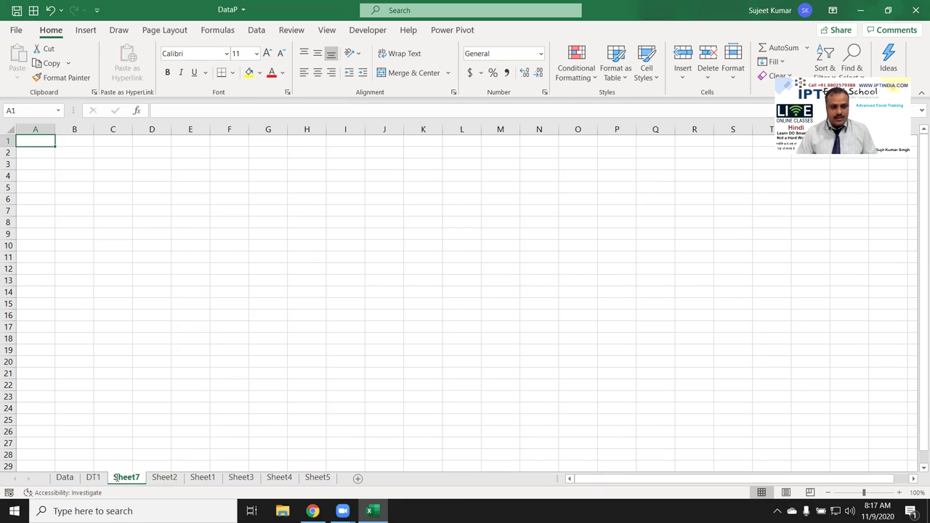
pyautogui.doubleClick(120, 477)
pyautogui.write('SHEET')
pyautogui.press('BackSpace')
pyautogui.press('BackSpace')
pyautogui.press('BackSpace')
pyautogui.press('BackSpace')
pyautogui.press('BackSpace')
pyautogui.write('hoe')
pyautogui.press('BackSpace')
pyautogui.write('w')
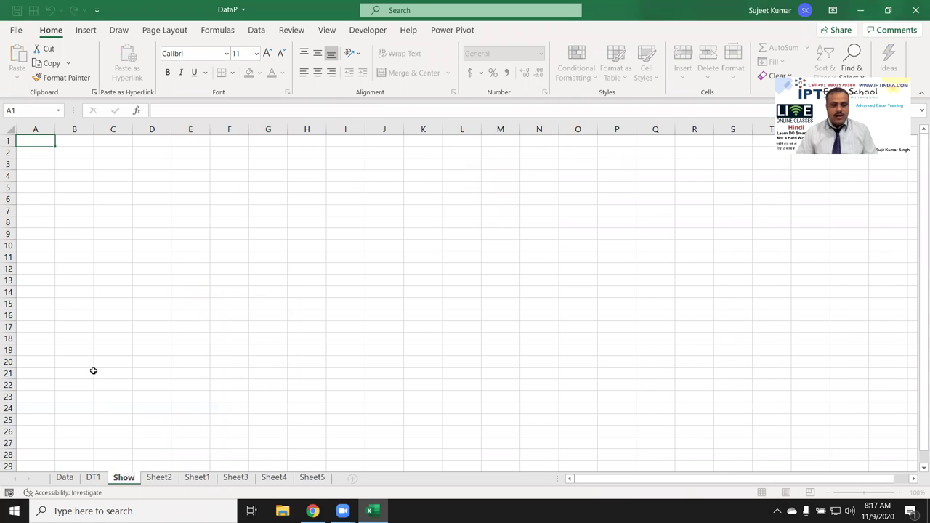
pyautogui.click(95, 303)
# Step: Copy DT1's header row A1:P1 into row 8 of the Show sheet
pyautogui.click(93, 477)
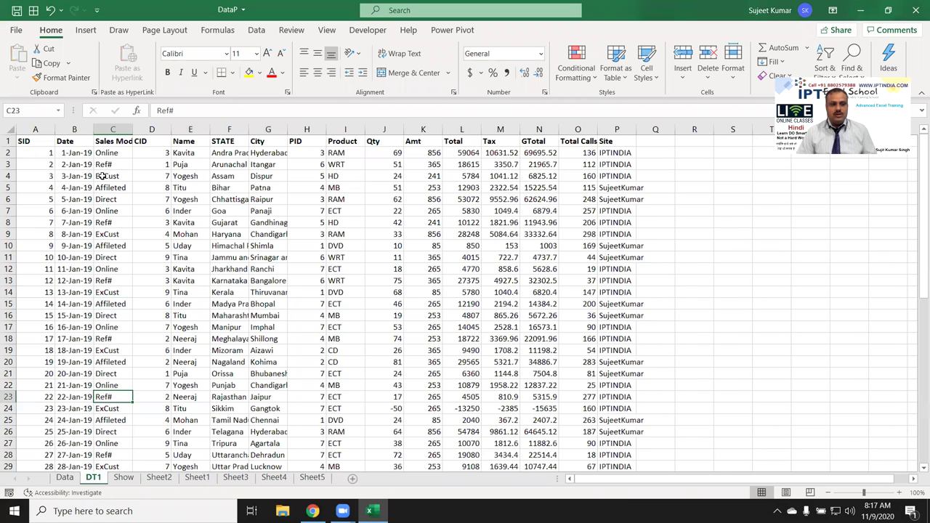
pyautogui.moveTo(43, 140); pyautogui.dragTo(571, 150)
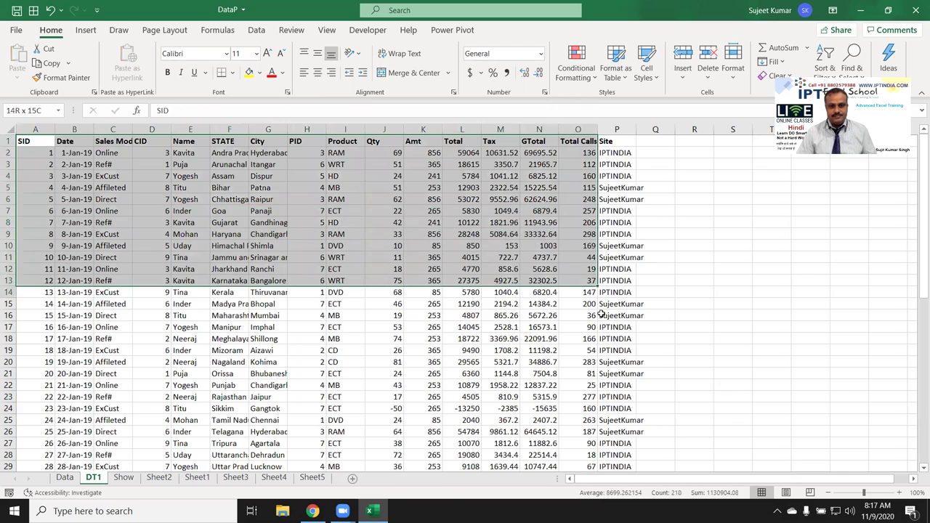
pyautogui.moveTo(571, 150); pyautogui.dragTo(602, 140)
pyautogui.hotkey('ctrl', 'c')
pyautogui.click(124, 479)
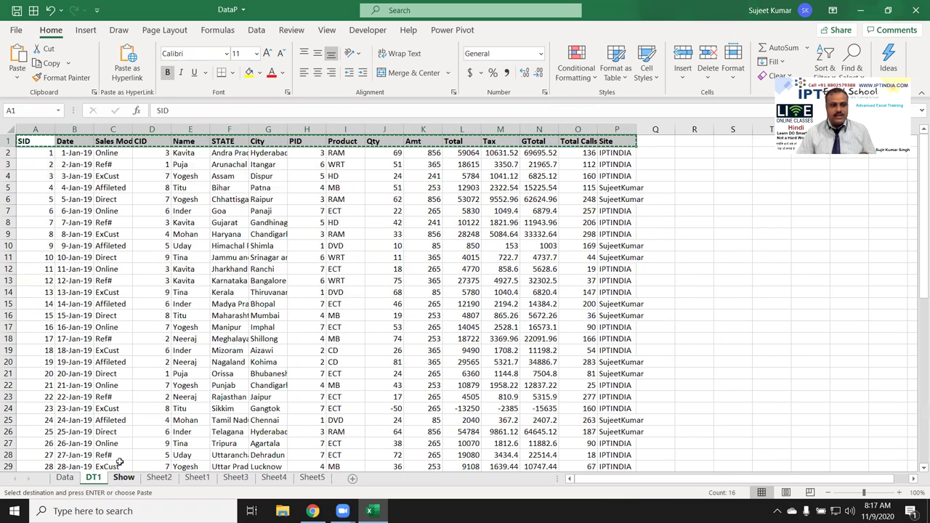
pyautogui.click(32, 227)
pyautogui.hotkey('ctrl', 'v')
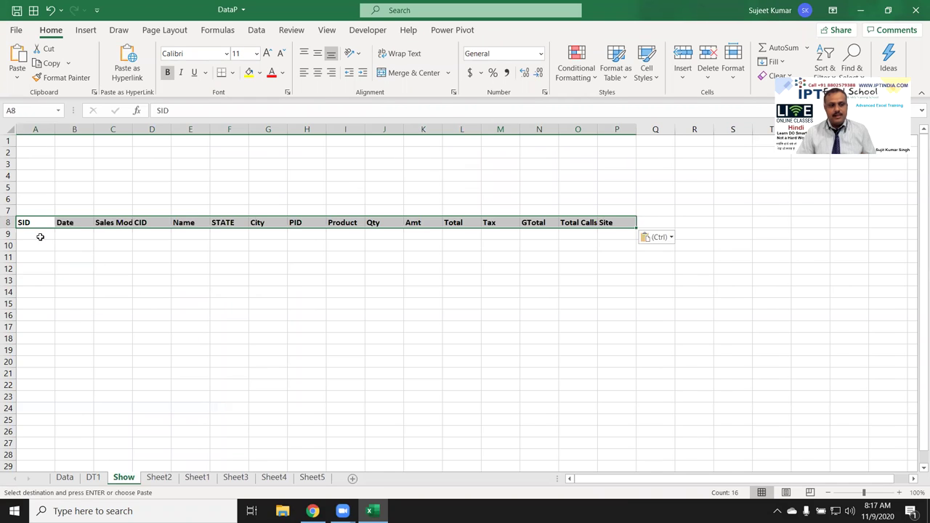
# Step: Enter the label Select in cell A2
pyautogui.click(51, 157)
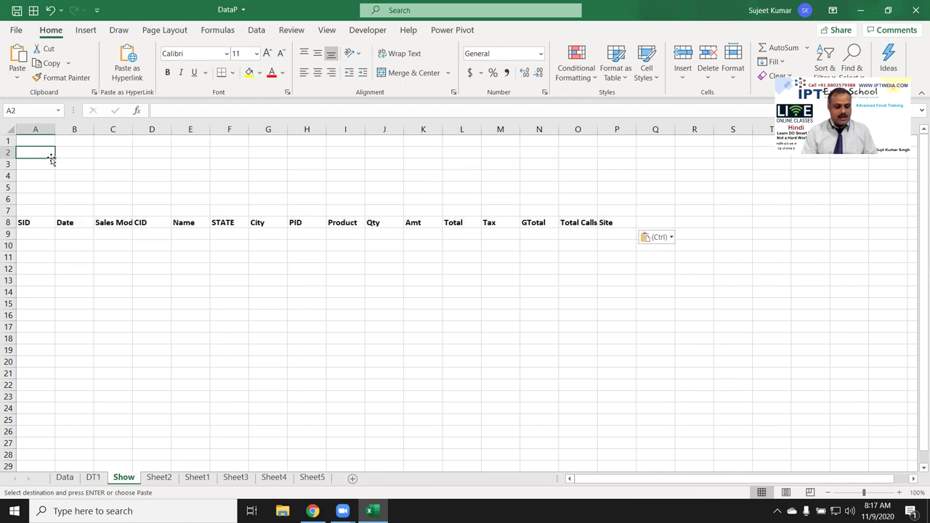
pyautogui.write('Select')
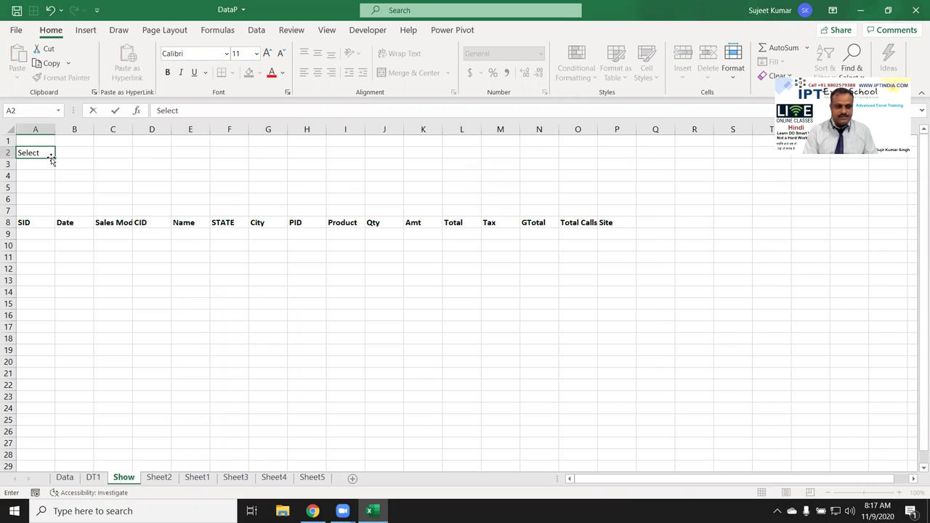
pyautogui.press('Tab')
# Step: Copy DT1's Name column E into column S of the Show sheet
pyautogui.click(93, 478)
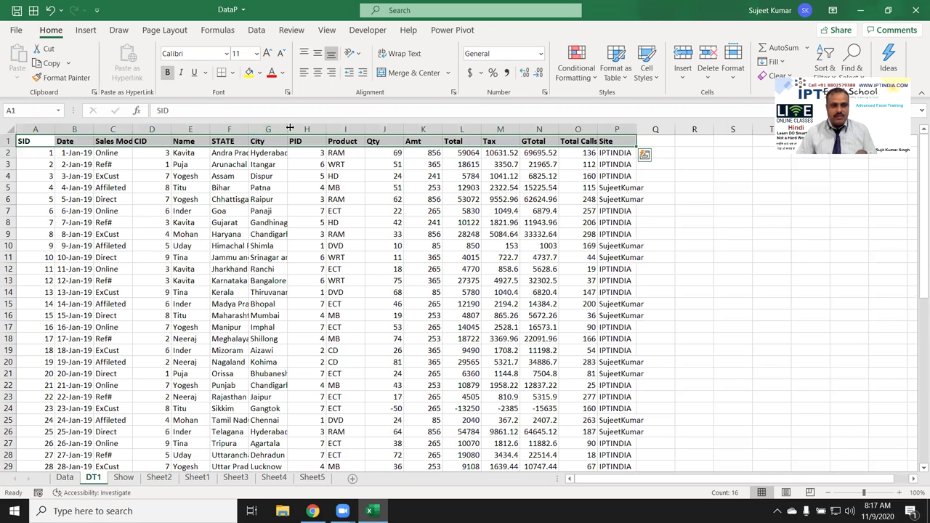
pyautogui.click(190, 131)
pyautogui.hotkey('ctrl', 'c')
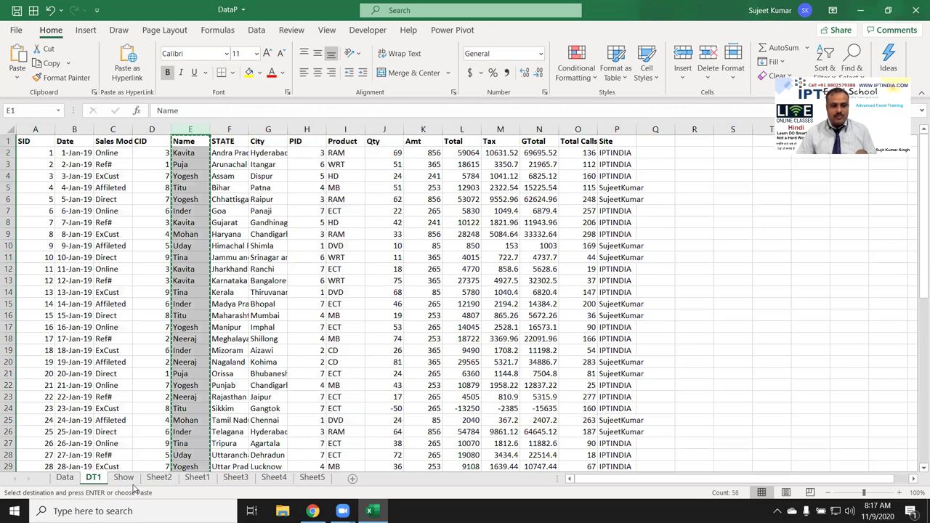
pyautogui.click(123, 477)
pyautogui.click(732, 140)
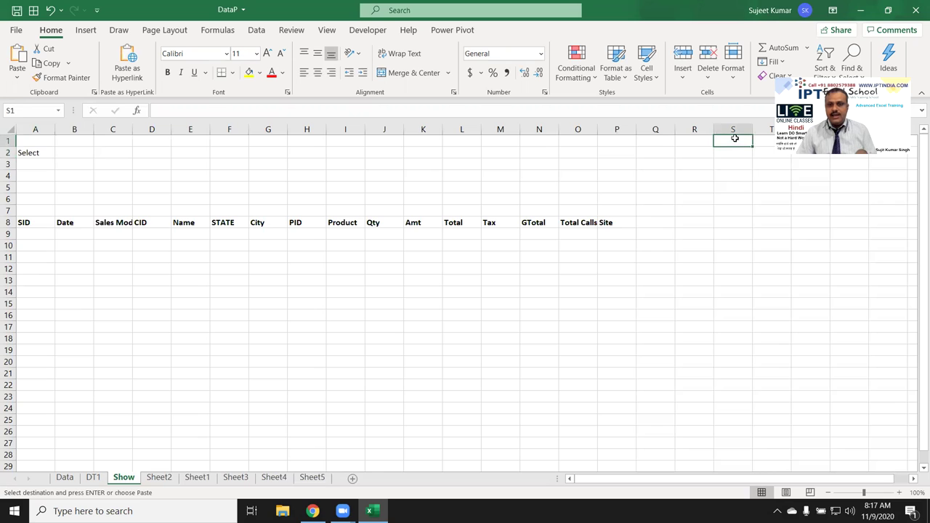
pyautogui.hotkey('ctrl', 'v')
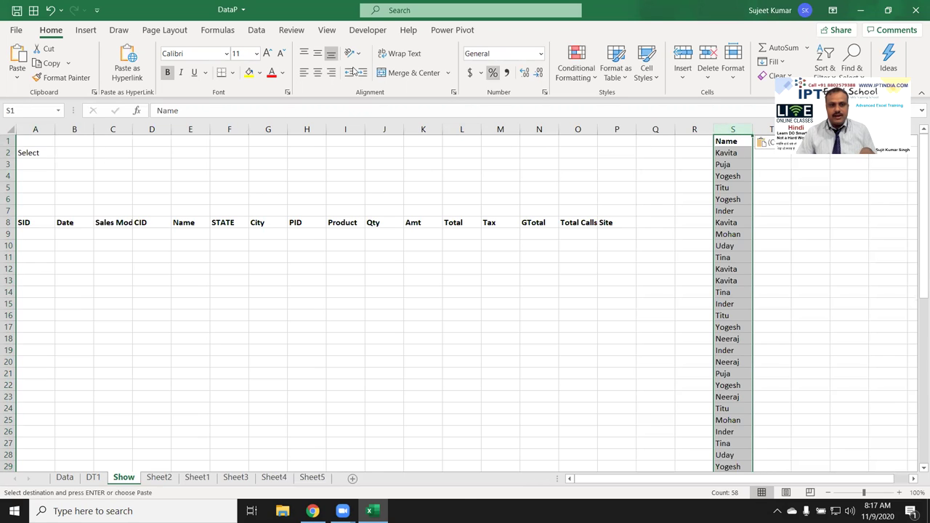
# Step: Remove duplicate names from column S, leaving the 9 unique names
pyautogui.click(248, 33)
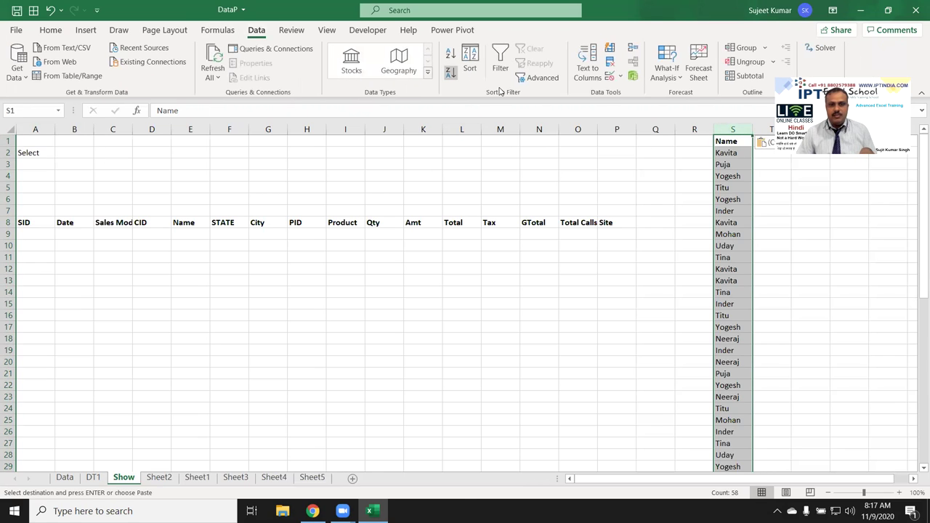
pyautogui.click(610, 62)
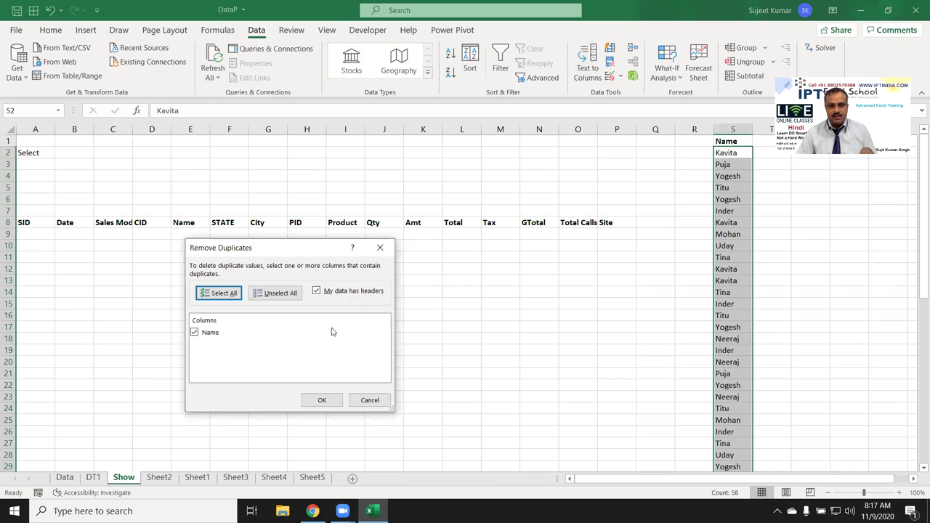
pyautogui.click(319, 400)
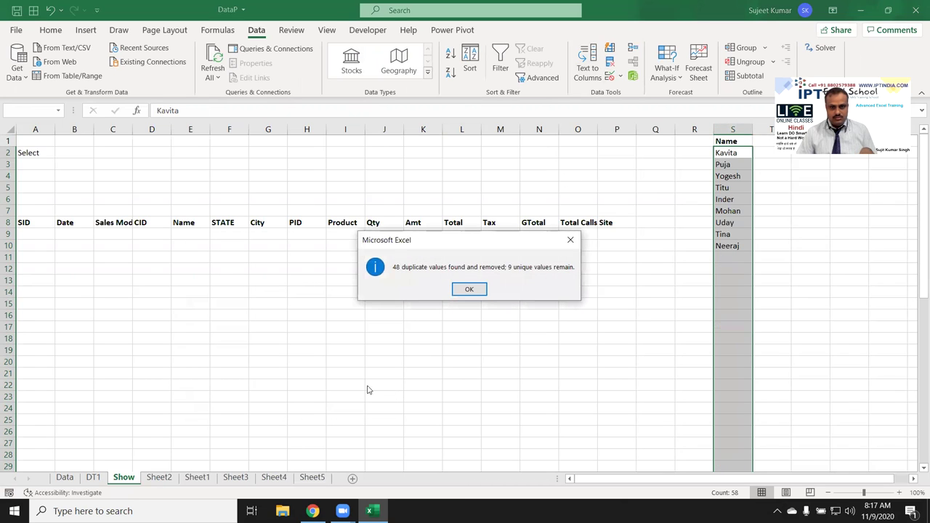
pyautogui.click(469, 288)
pyautogui.click(83, 151)
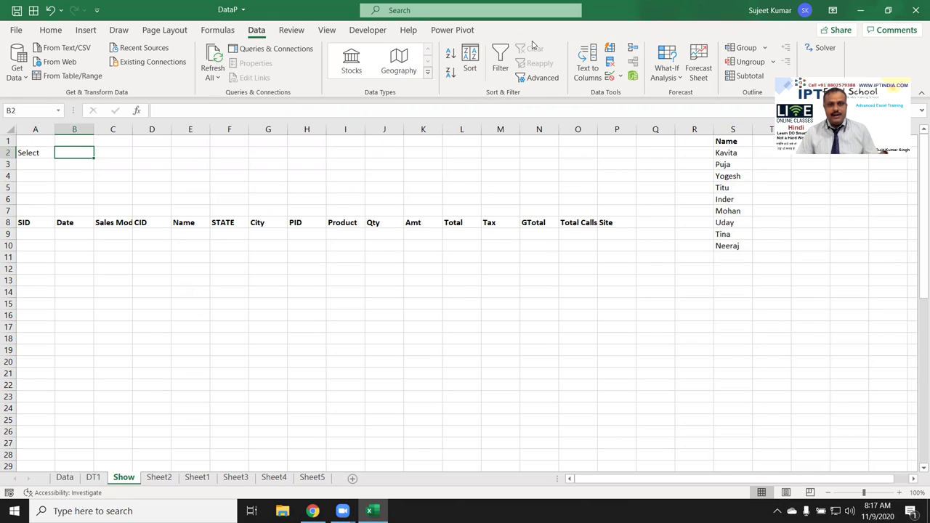
# Step: Give B2 a List validation sourced from S2:S10 and choose Puja from it
pyautogui.click(611, 75)
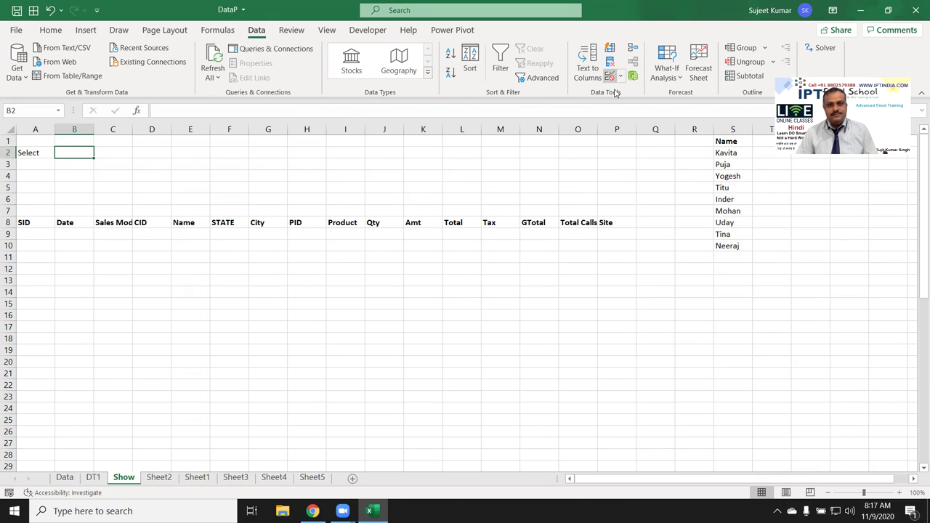
pyautogui.click(249, 290)
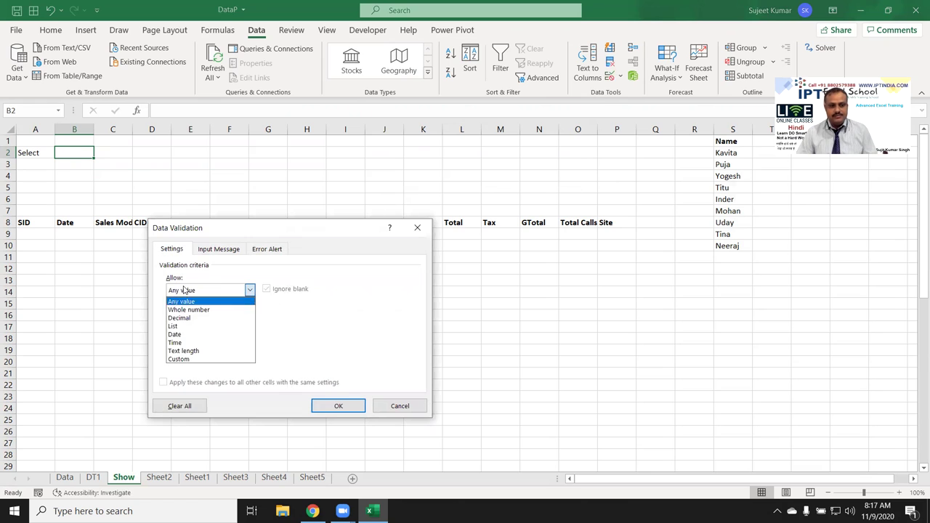
pyautogui.click(183, 330)
pyautogui.click(190, 341)
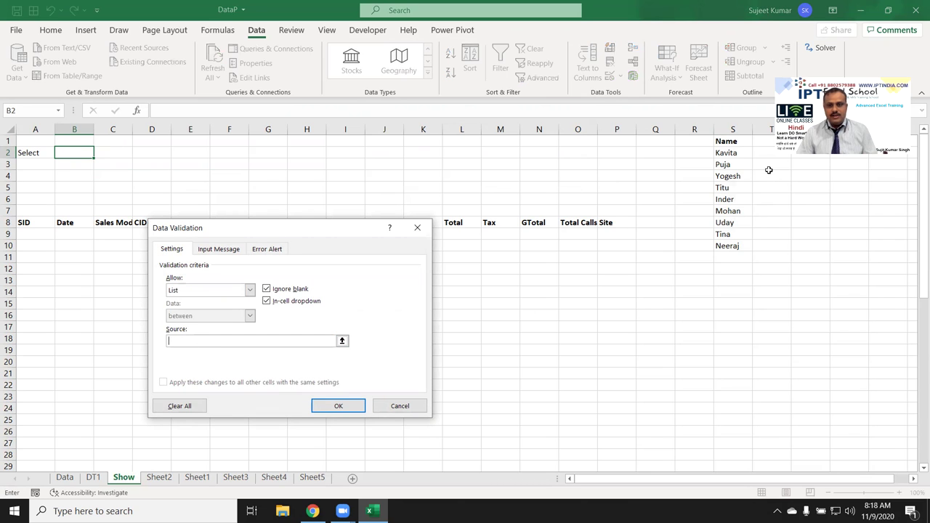
pyautogui.moveTo(738, 152); pyautogui.dragTo(730, 246)
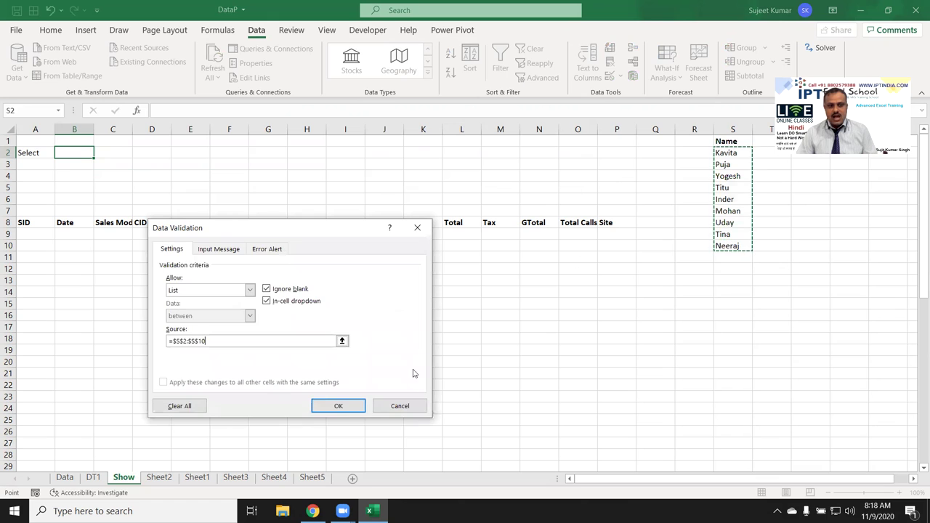
pyautogui.click(338, 406)
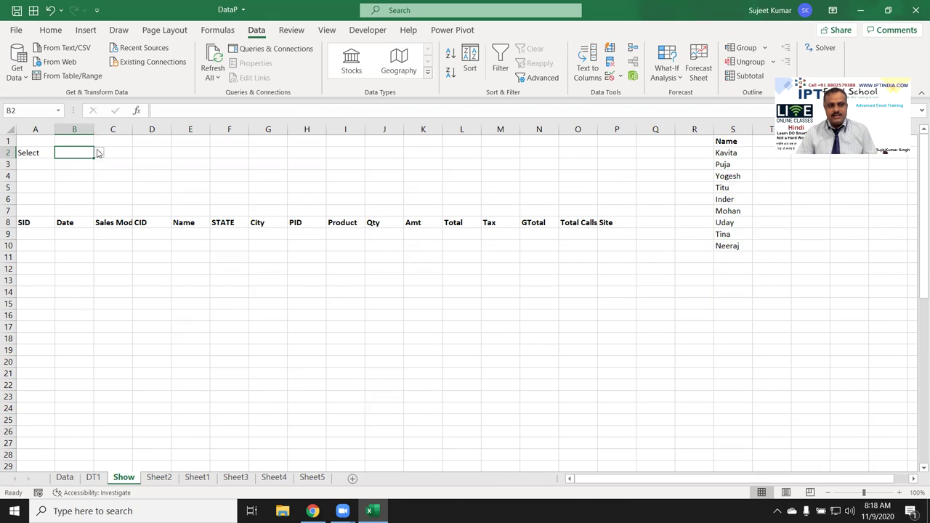
pyautogui.click(98, 153)
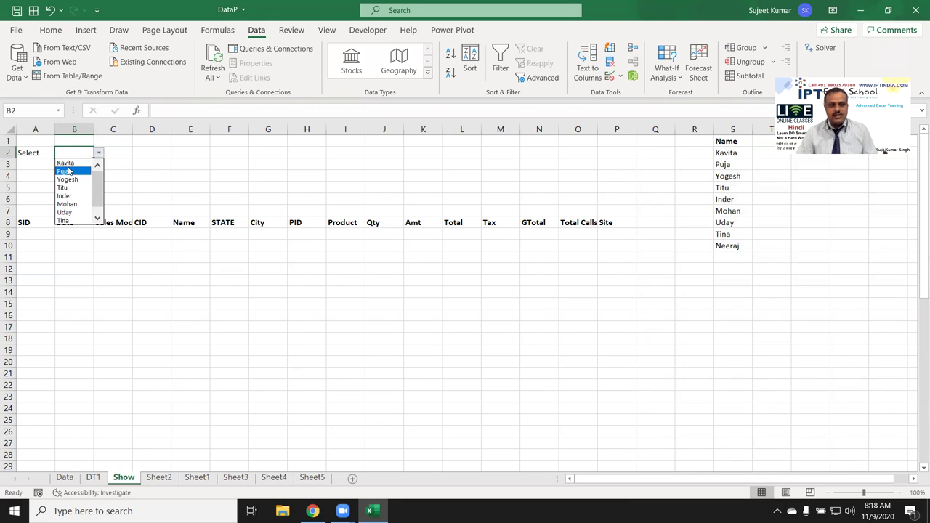
pyautogui.click(68, 172)
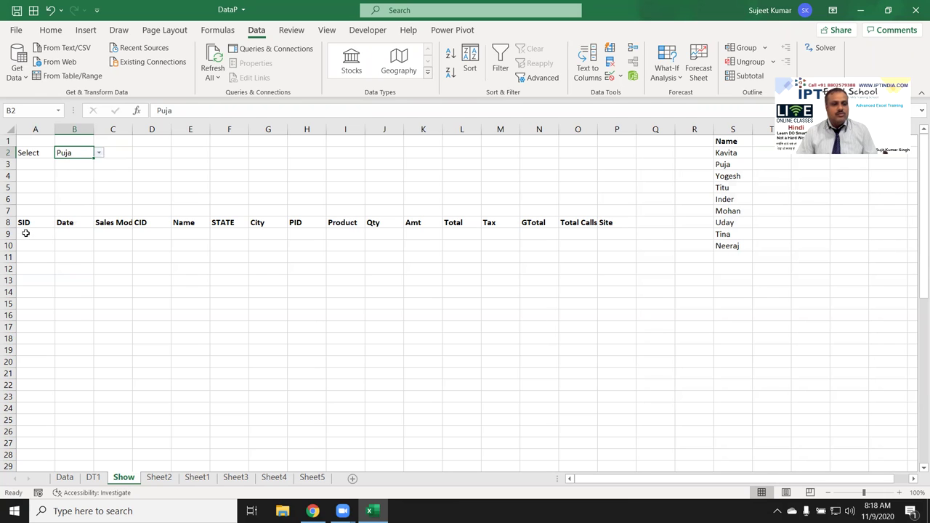
pyautogui.moveTo(25, 233); pyautogui.dragTo(120, 233)
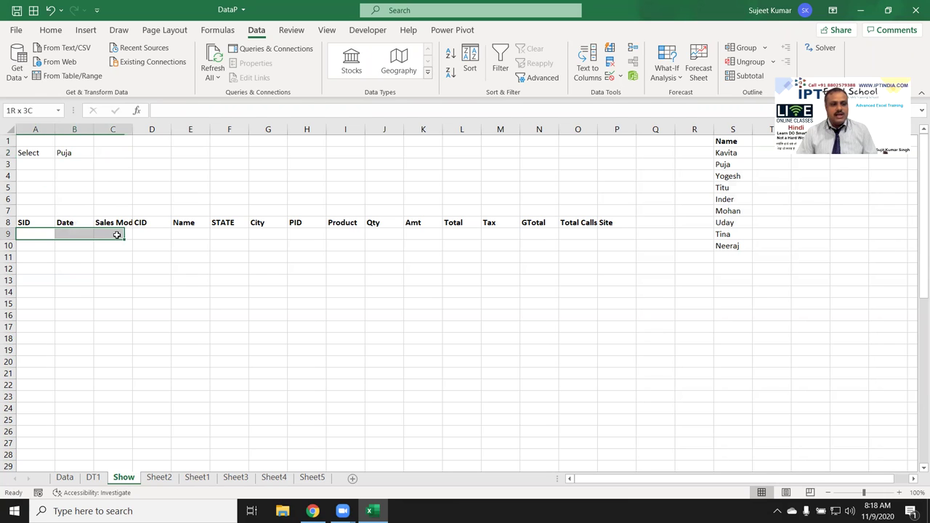
# Step: Select the whole of column A so a blank column can be inserted before SID
pyautogui.click(30, 223)
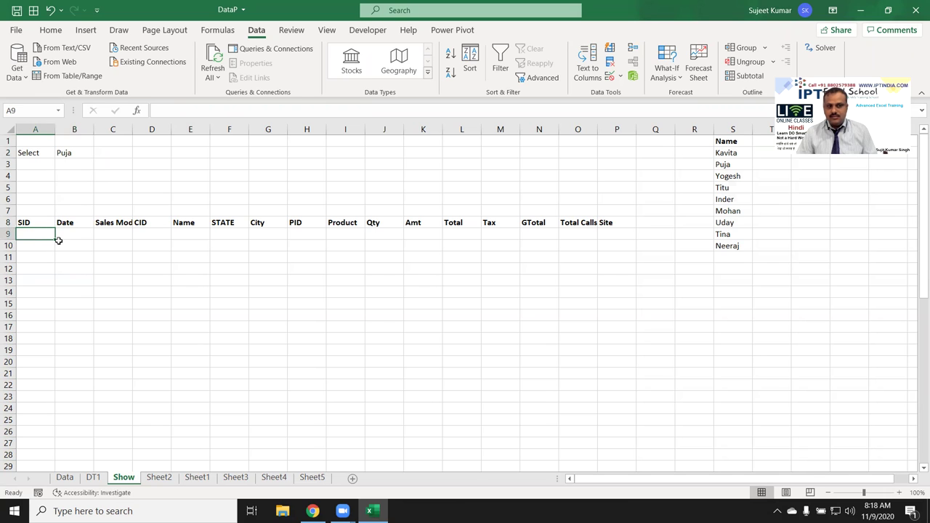
pyautogui.moveTo(33, 233); pyautogui.dragTo(444, 278)
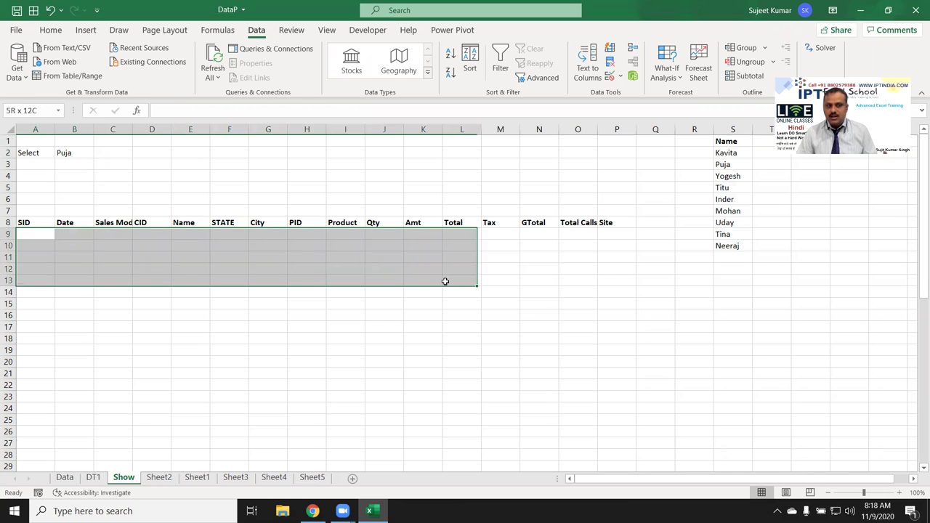
pyautogui.click(124, 162)
pyautogui.click(32, 225)
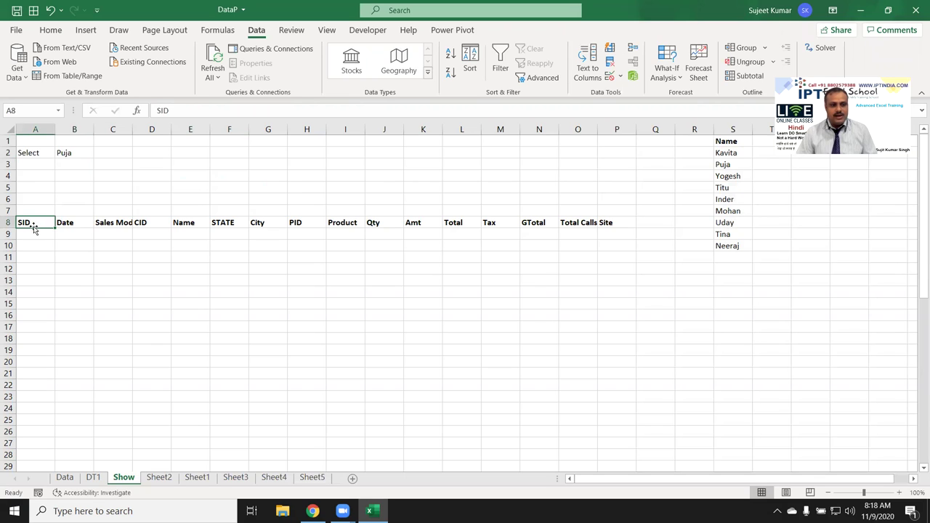
pyautogui.keyDown('ctrl'); pyautogui.click(31, 123); pyautogui.keyUp('ctrl')
pyautogui.hotkey('ctrl', 'c')
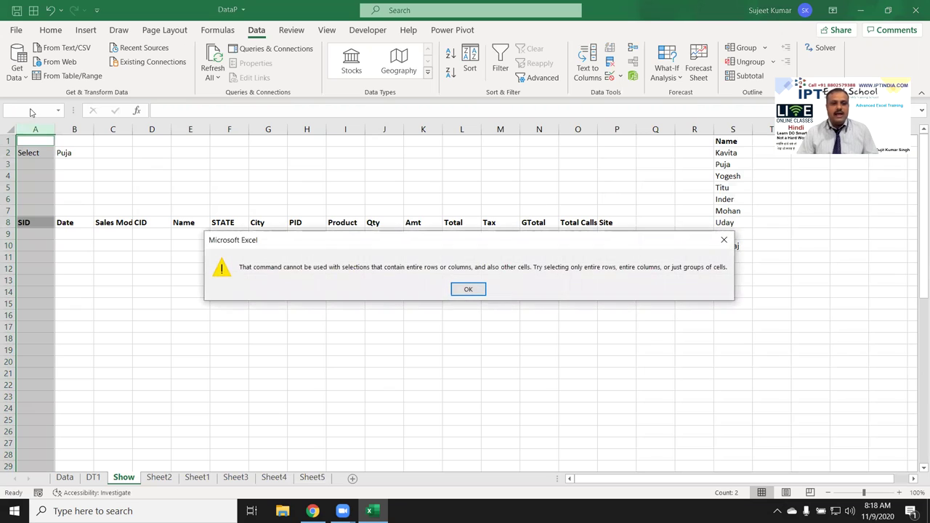
pyautogui.press('Return')
pyautogui.click(58, 199)
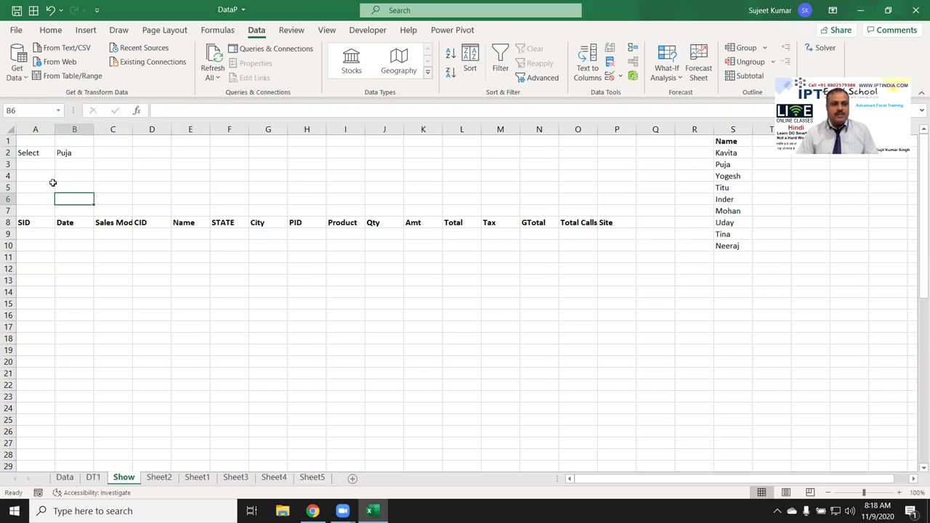
pyautogui.click(35, 129)
# Step: Insert a blank column A and label its header cell A8 as Sr
pyautogui.hotkey('ctrl', 'shift', '+')
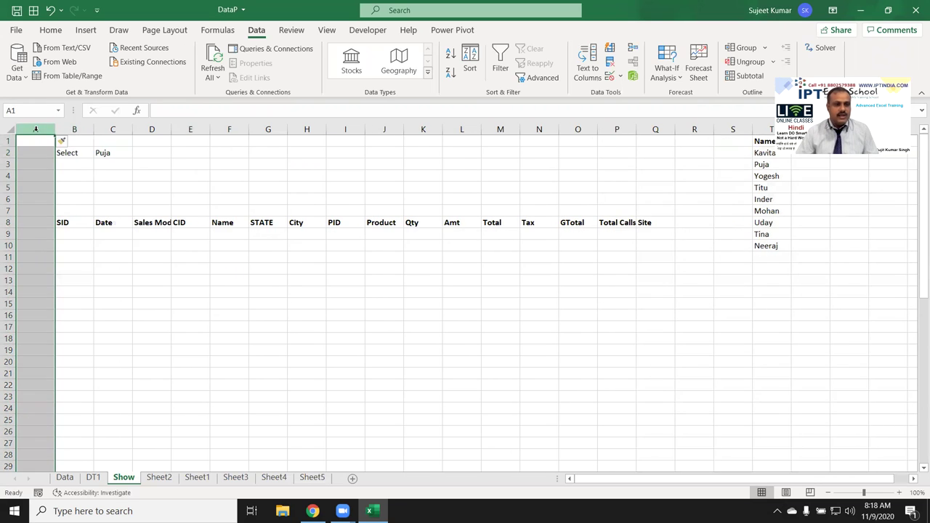
pyautogui.click(42, 230)
pyautogui.click(41, 223)
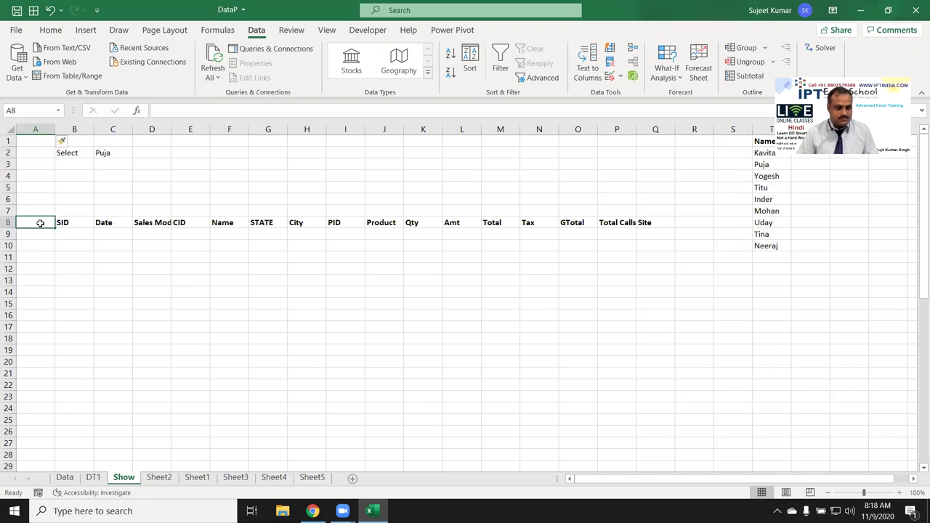
pyautogui.write('Sr')
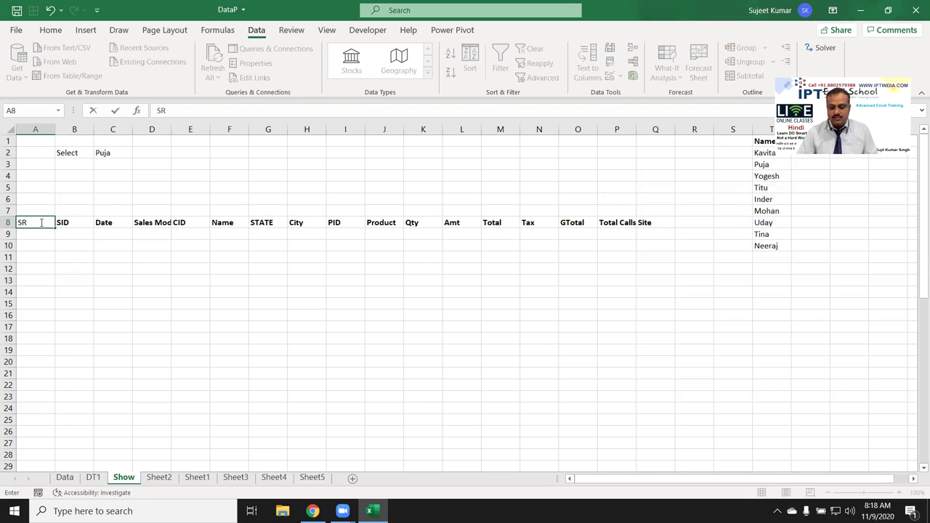
pyautogui.click(155, 185)
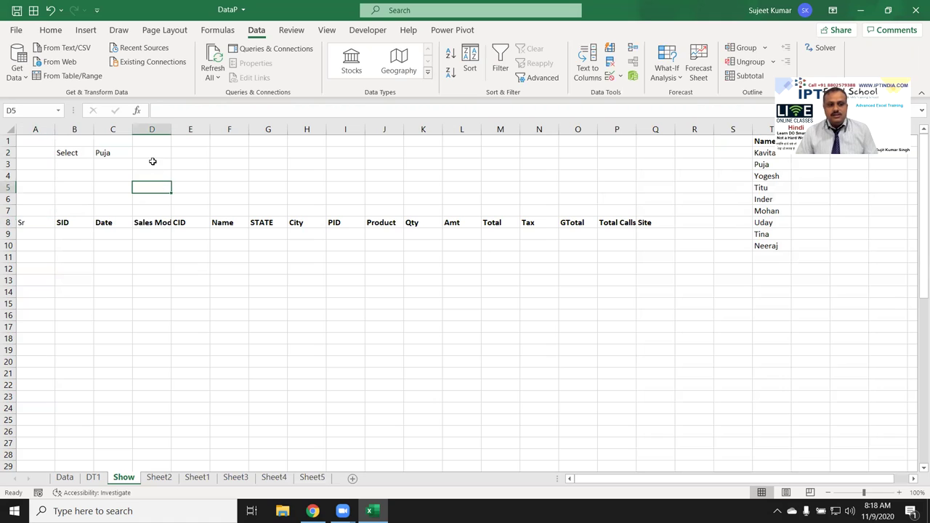
# Step: Add filter buttons to DT1's headers, filter Name to Puja, then clear the filter
pyautogui.click(90, 479)
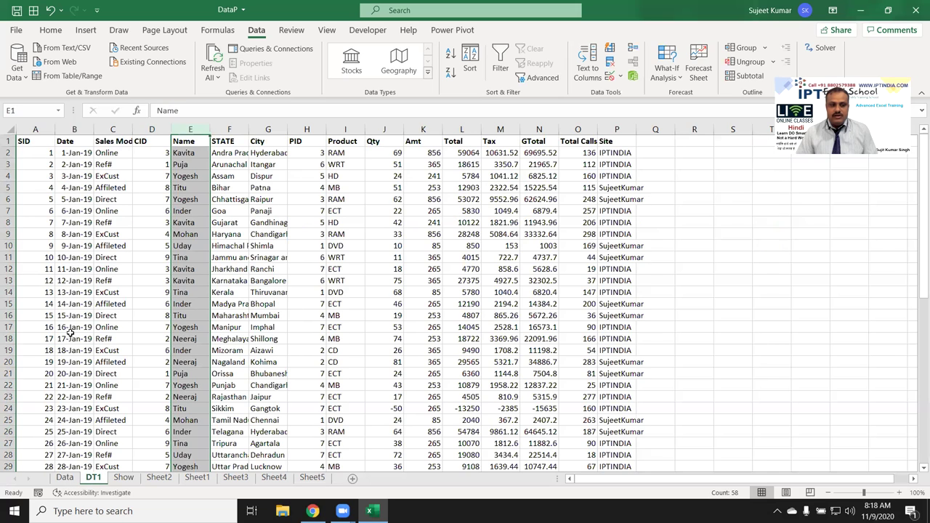
pyautogui.click(138, 141)
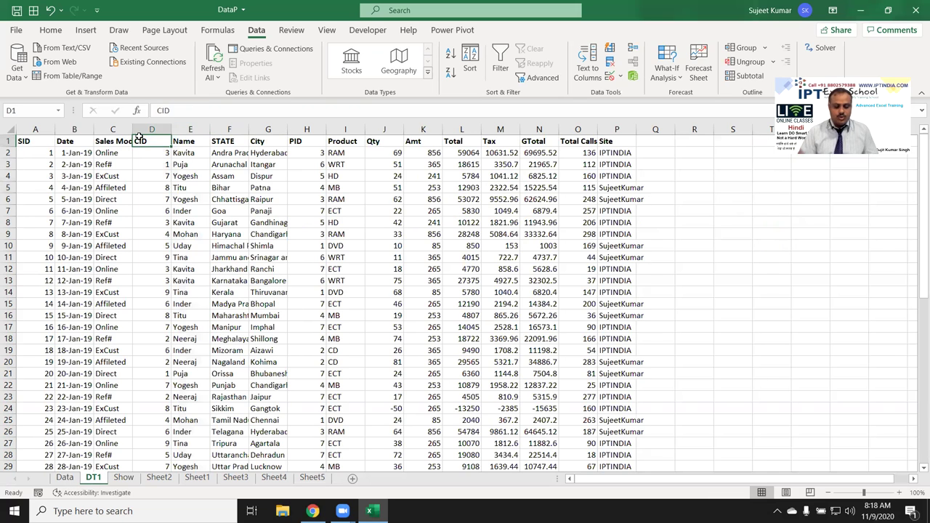
pyautogui.hotkey('ctrl', 'shift', 'l')
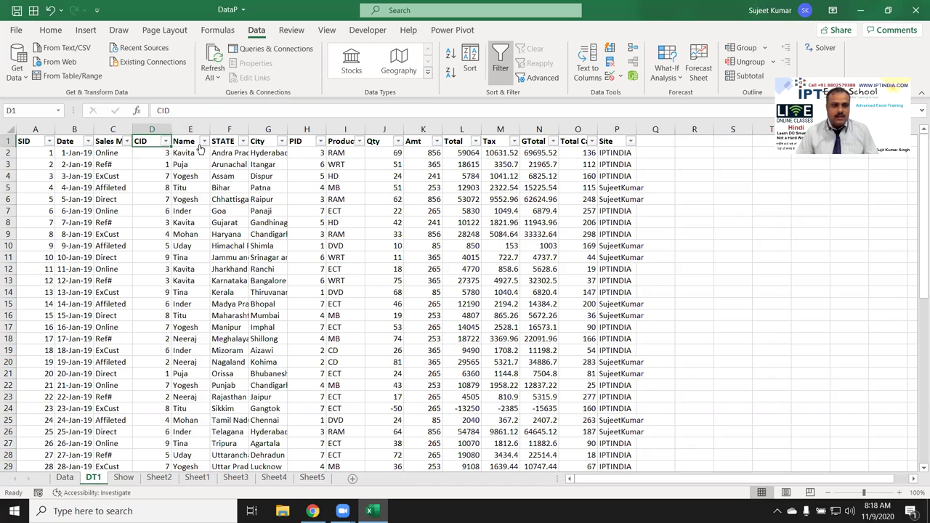
pyautogui.click(204, 141)
pyautogui.click(103, 284)
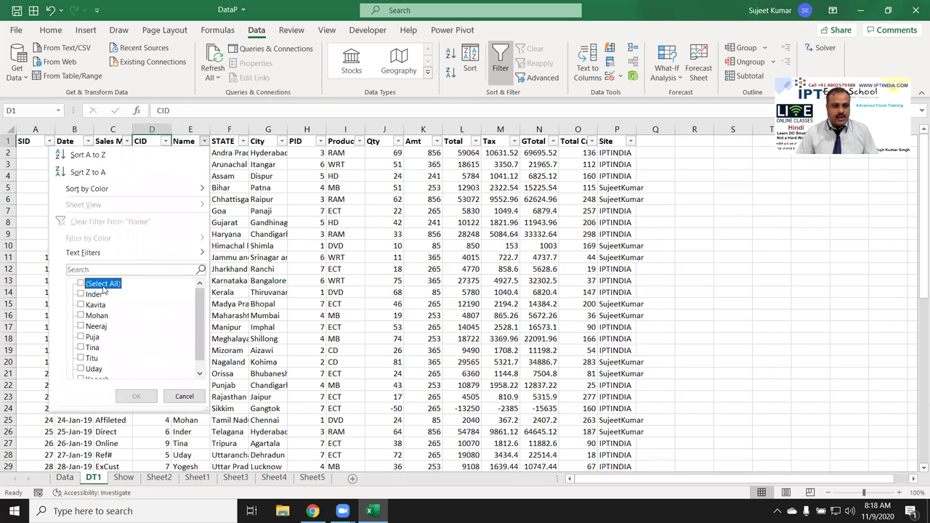
pyautogui.click(82, 337)
pyautogui.click(136, 396)
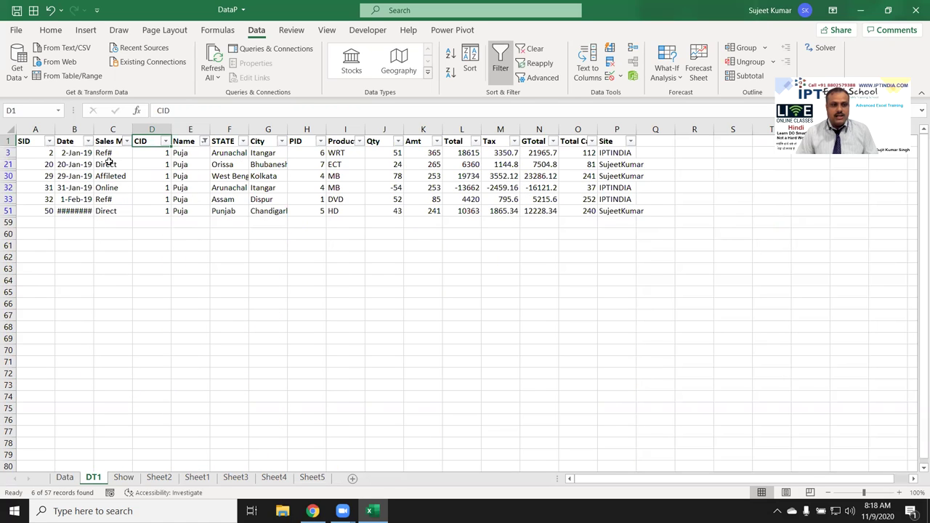
pyautogui.moveTo(107, 153); pyautogui.dragTo(657, 189)
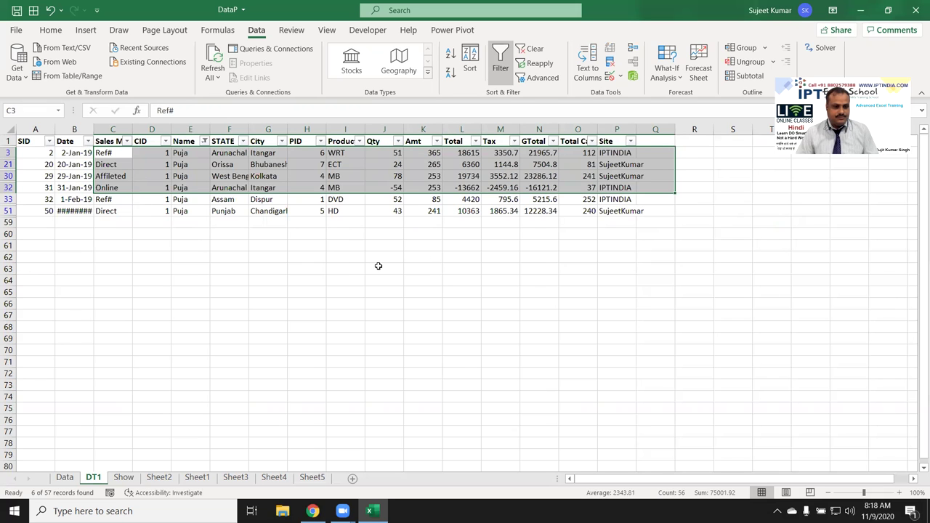
pyautogui.hotkey('alt', 'a')
pyautogui.press('c')
pyautogui.click(104, 190)
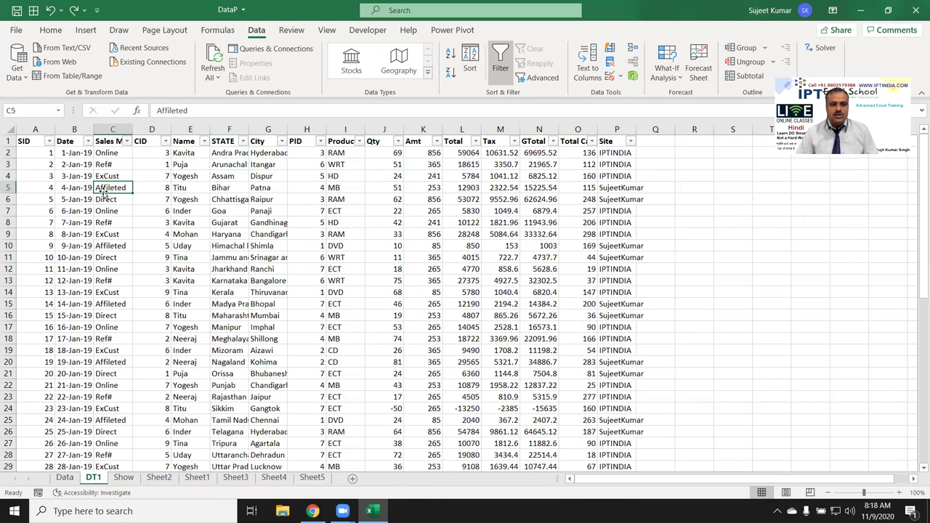
# Step: Enter =COUNTIF('DT1'!E:E,Show!C2) in D2 of Show, returning 6 for Puja
pyautogui.click(123, 478)
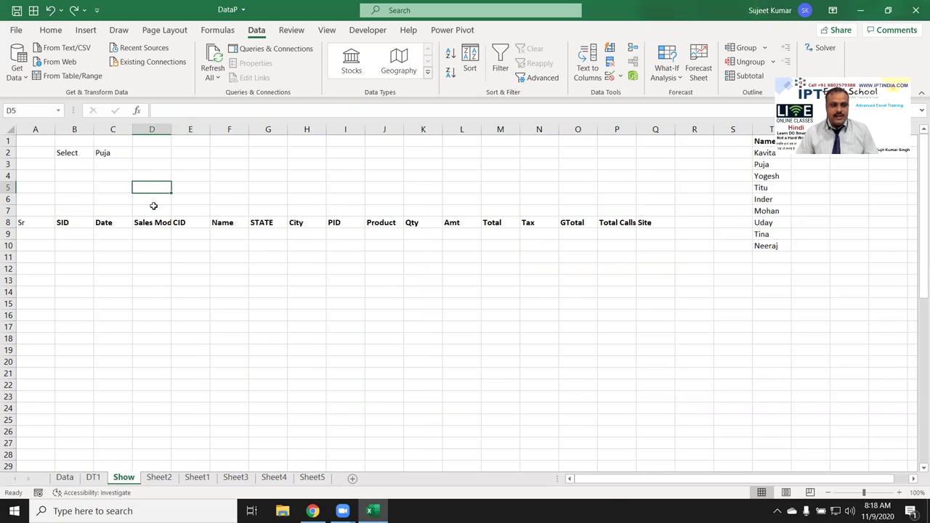
pyautogui.click(145, 156)
pyautogui.write('=')
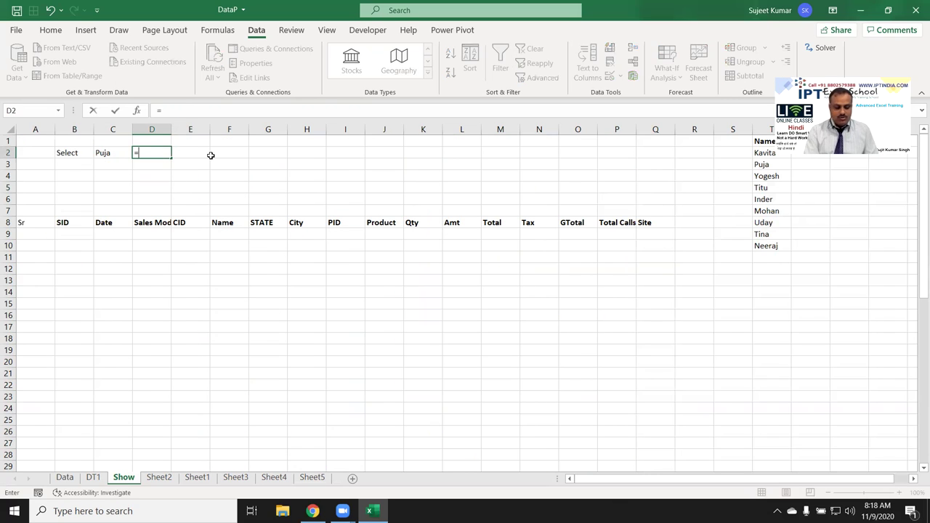
pyautogui.write('coun')
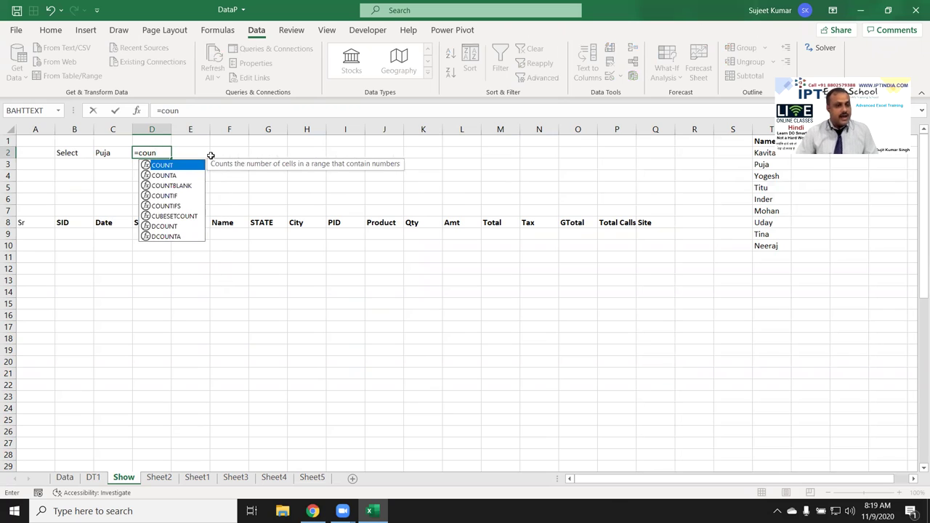
pyautogui.press('Down')
pyautogui.press('Down')
pyautogui.press('Down')
pyautogui.press('Tab')
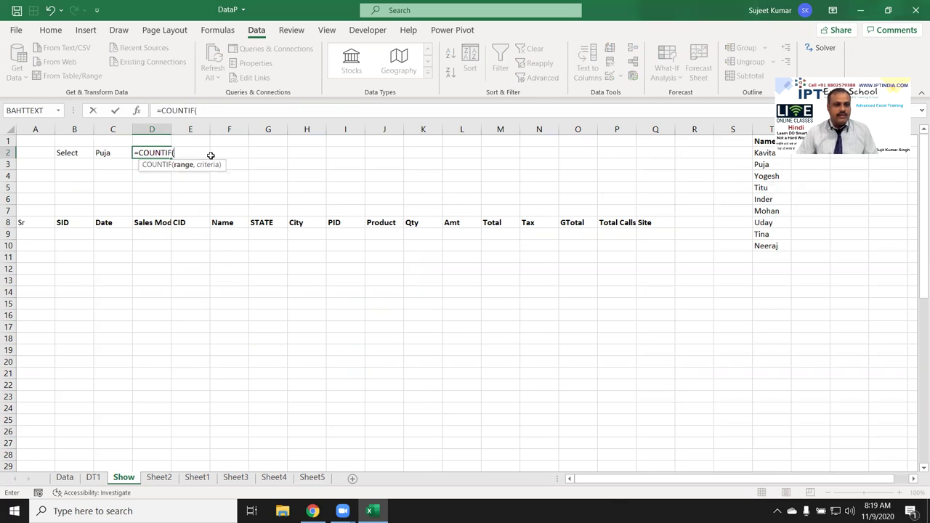
pyautogui.click(93, 477)
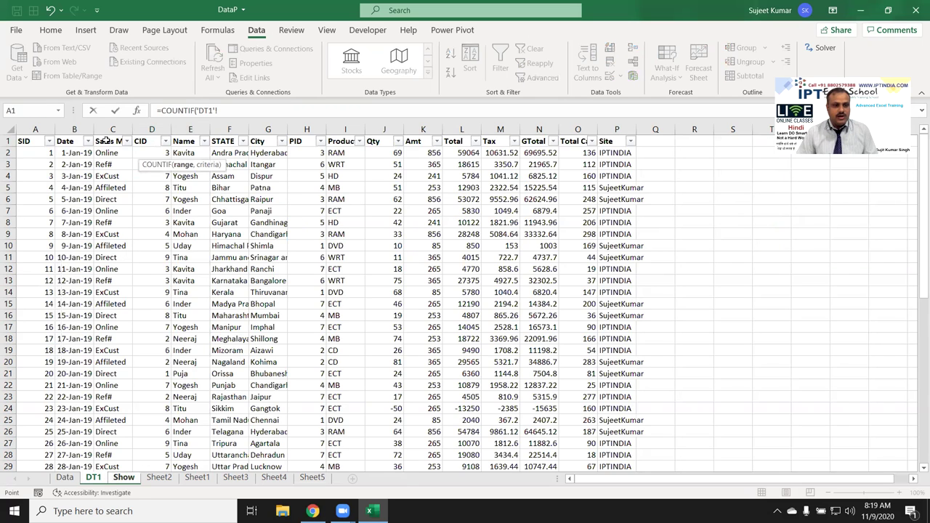
pyautogui.click(190, 130)
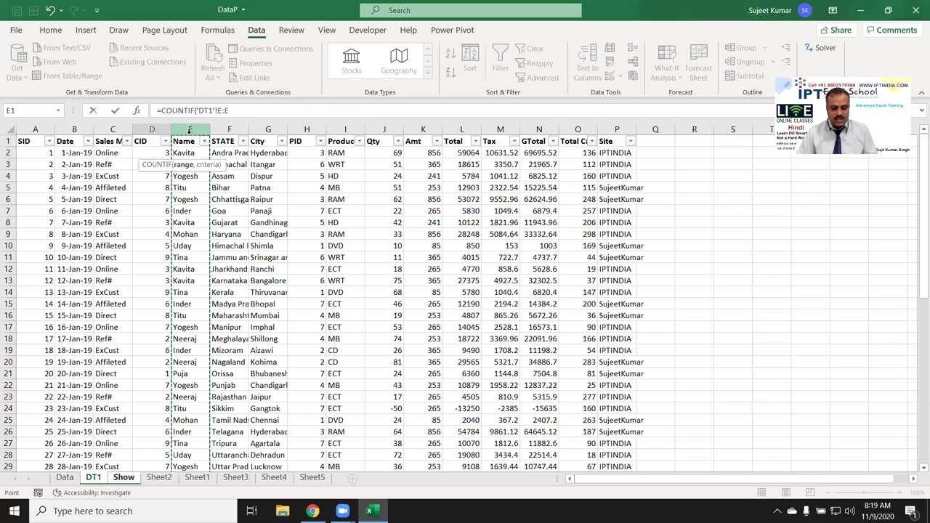
pyautogui.write(',')
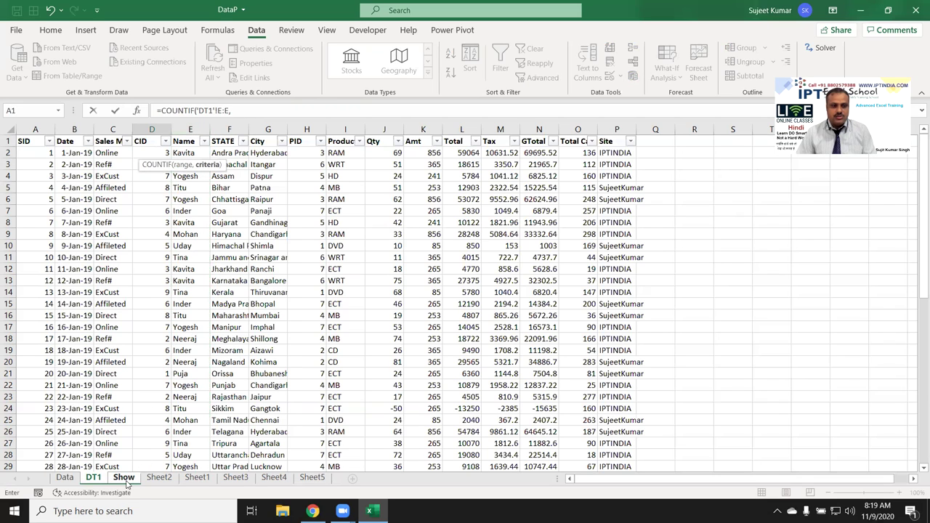
pyautogui.click(124, 477)
pyautogui.click(110, 155)
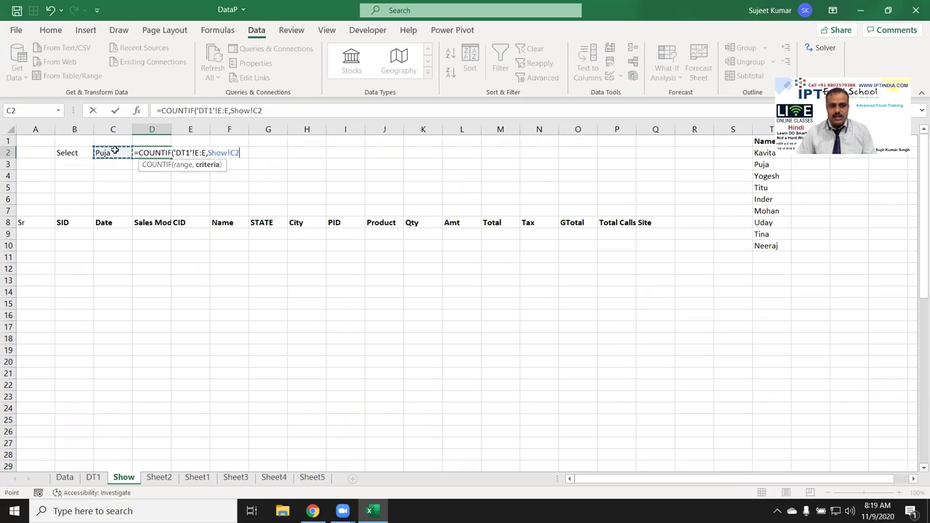
pyautogui.press('Return')
pyautogui.click(151, 154)
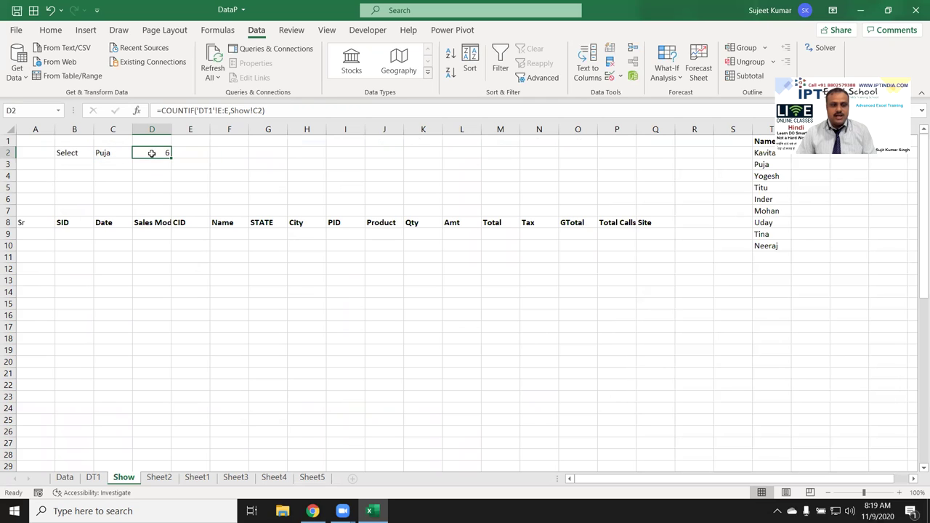
pyautogui.click(51, 230)
# Step: Enter 1 in A9 and an IF formula in A10 comparing A9+1 against D2
pyautogui.write('1')
pyautogui.press('Return')
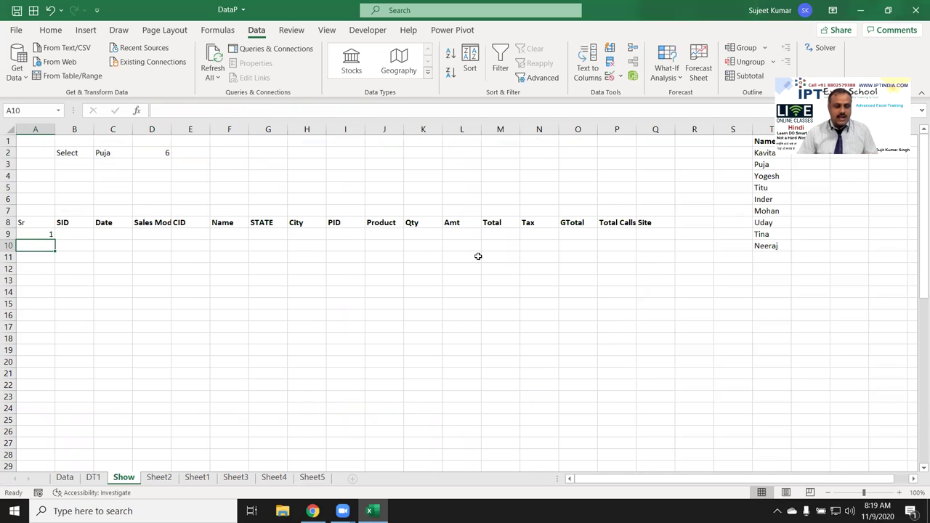
pyautogui.write('=')
pyautogui.write('if')
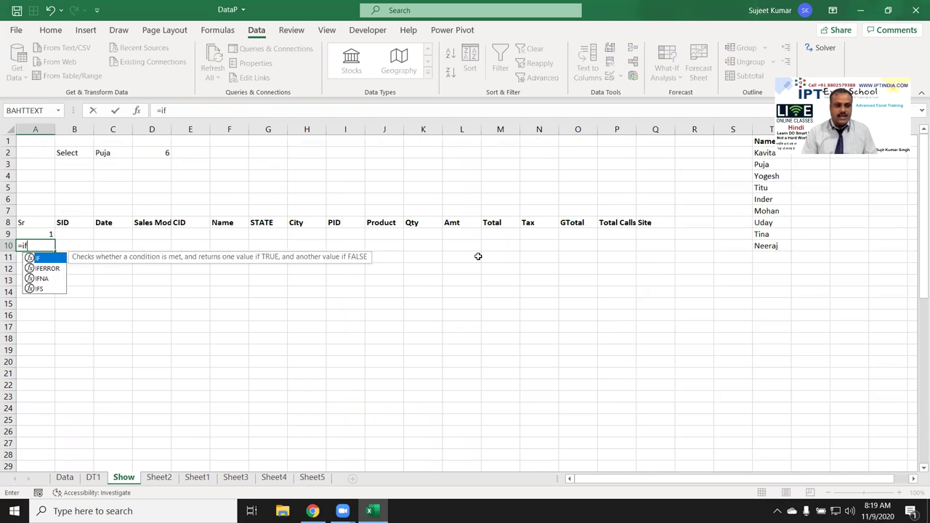
pyautogui.press('Tab')
pyautogui.press('Up')
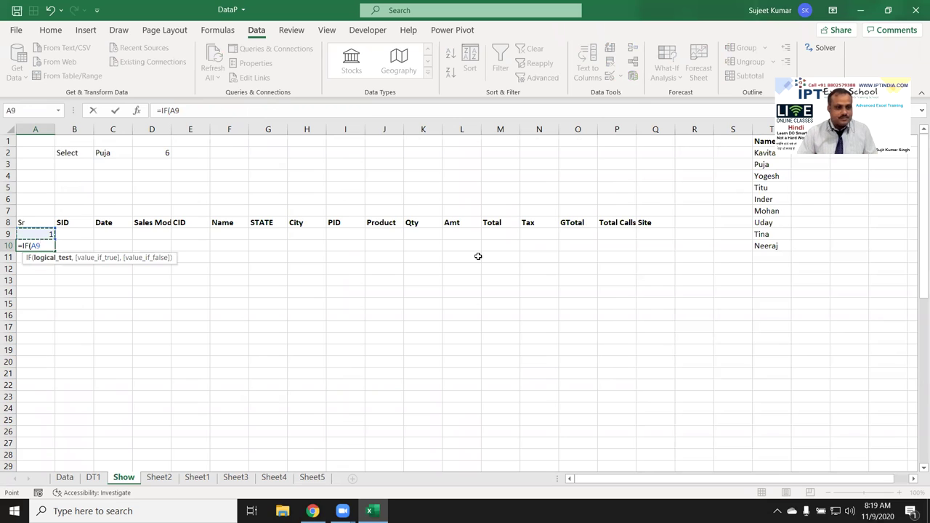
pyautogui.write('+1>')
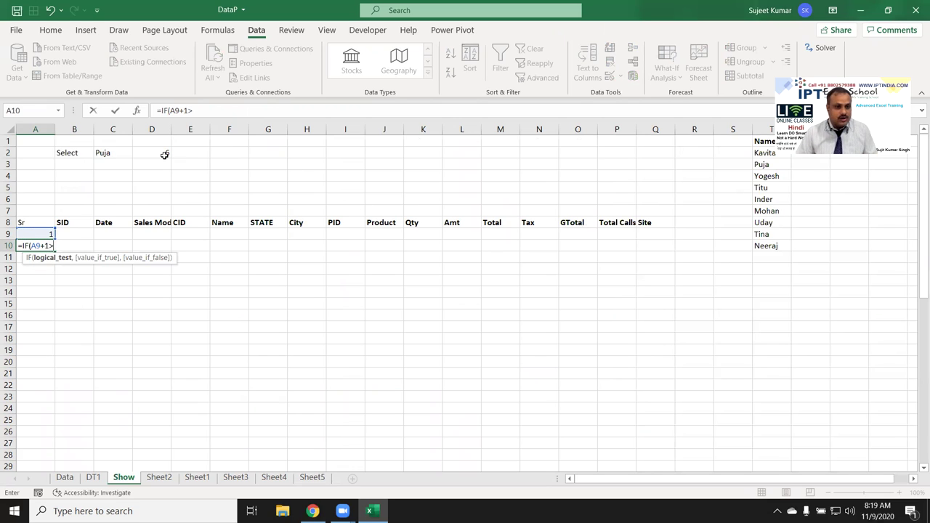
pyautogui.click(164, 154)
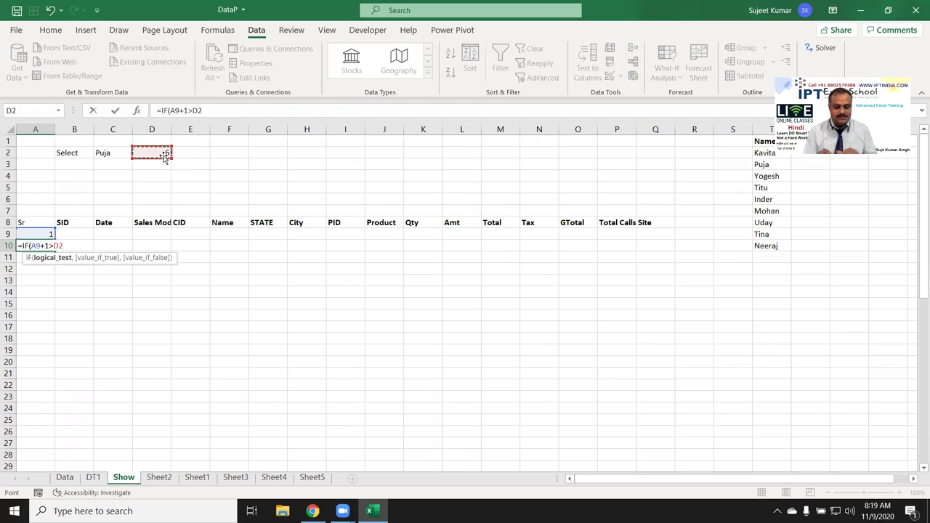
pyautogui.write(',""')
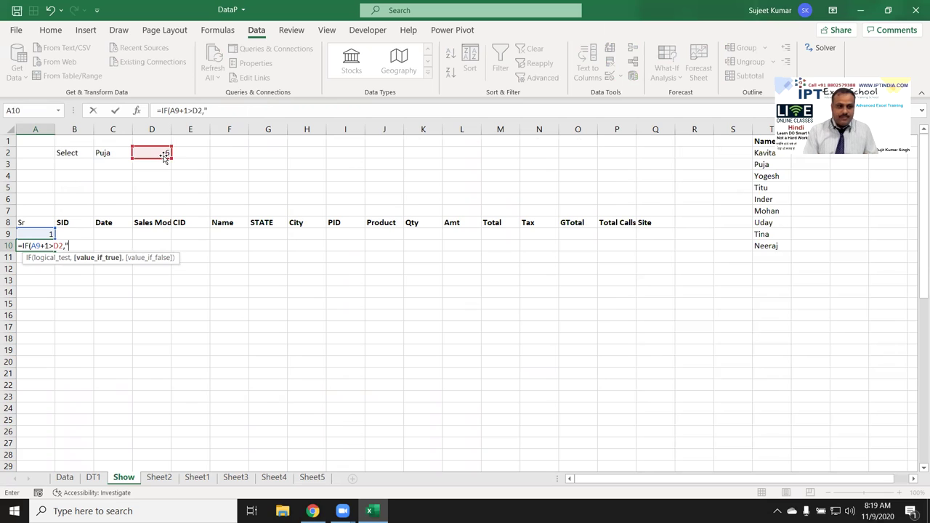
pyautogui.write(',')
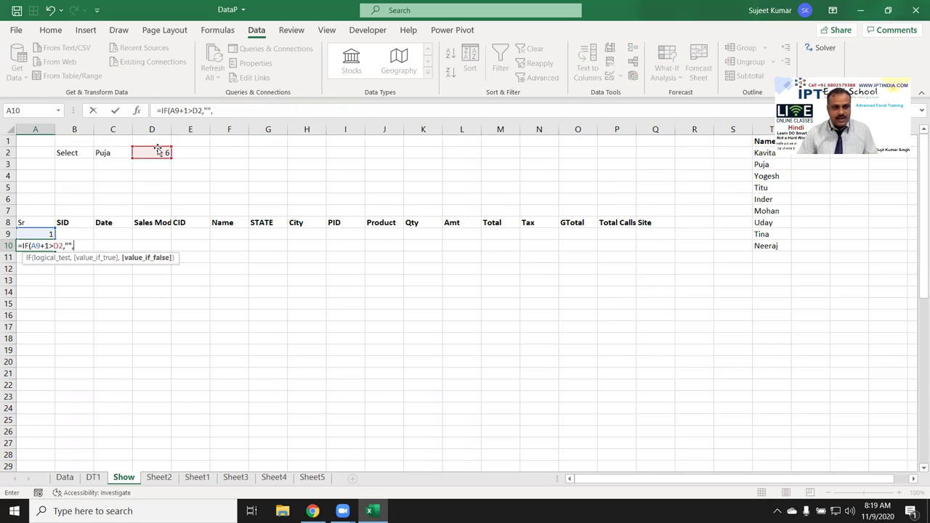
pyautogui.click(156, 151)
pyautogui.write('+1)')
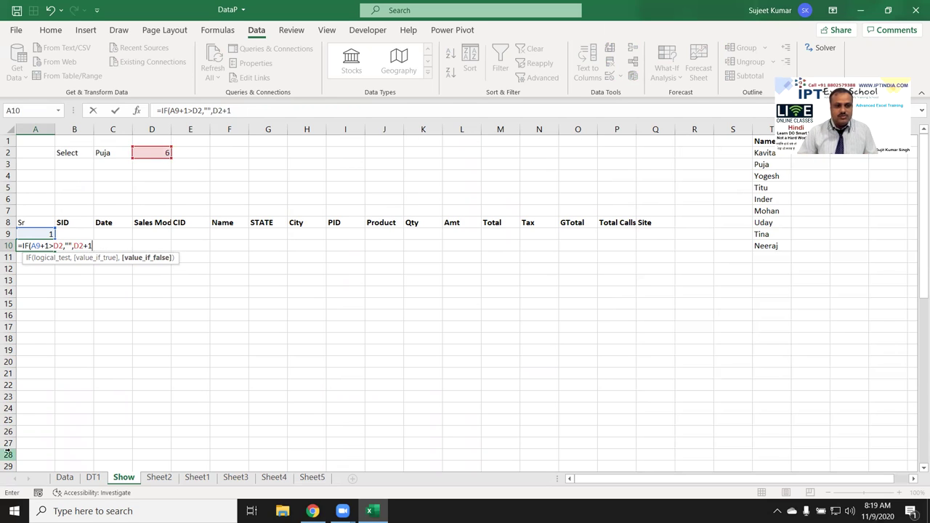
pyautogui.press('Return')
# Step: Correct the A10 formula to return A9+1 and lock the reference as $D$2
pyautogui.doubleClick(42, 249)
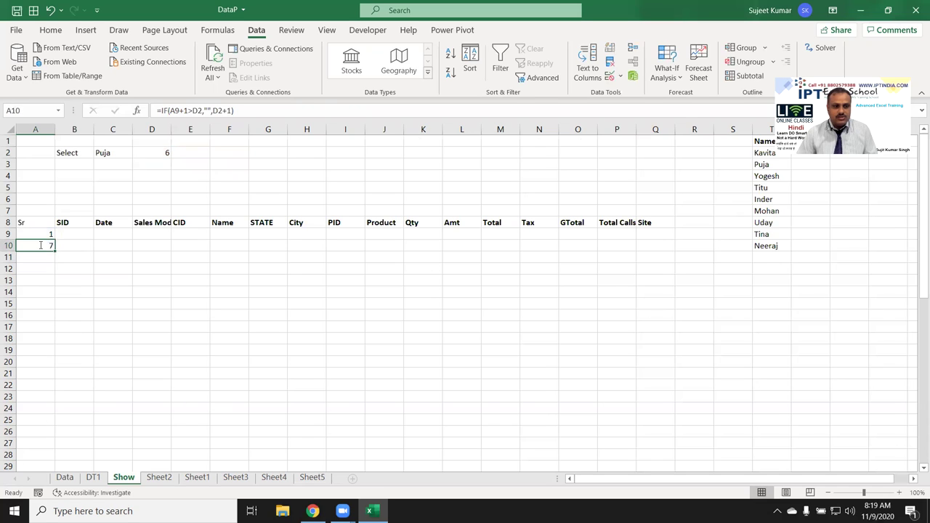
pyautogui.doubleClick(216, 111)
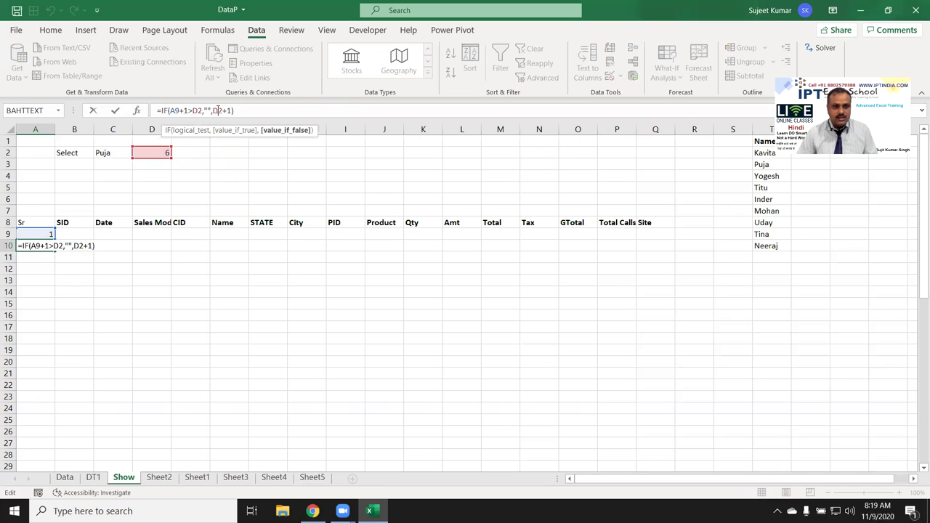
pyautogui.press('BackSpace')
pyautogui.click(59, 233)
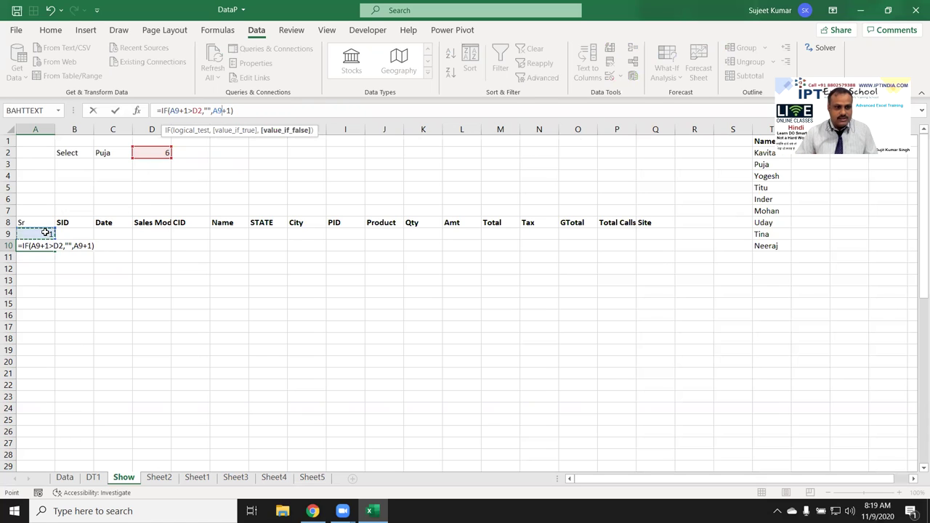
pyautogui.press('Return')
pyautogui.doubleClick(41, 246)
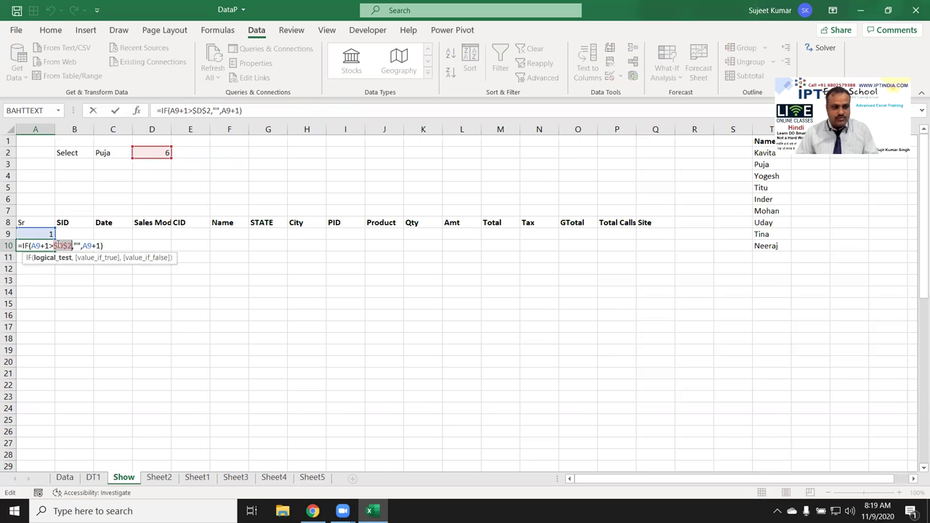
pyautogui.press('Return')
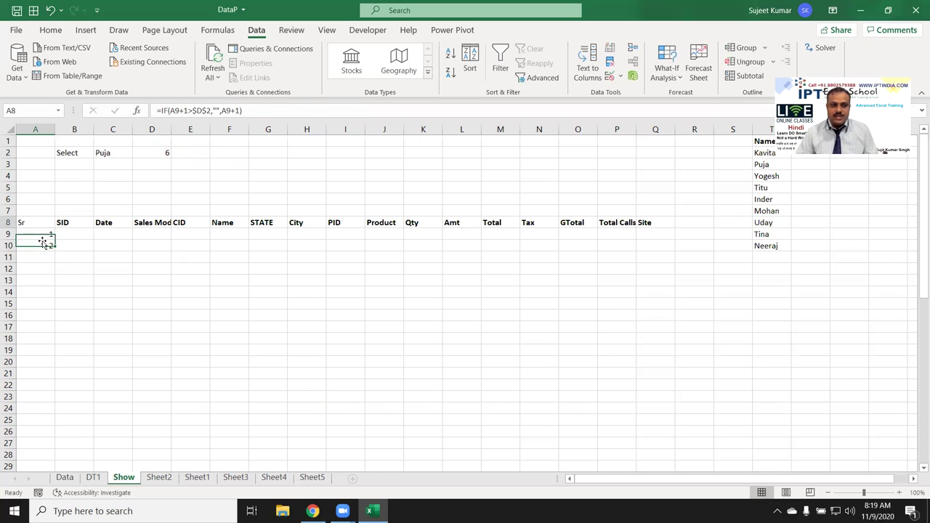
# Step: Wrap the A10 formula in IFERROR so errors show blank
pyautogui.doubleClick(44, 246)
pyautogui.press('Home')
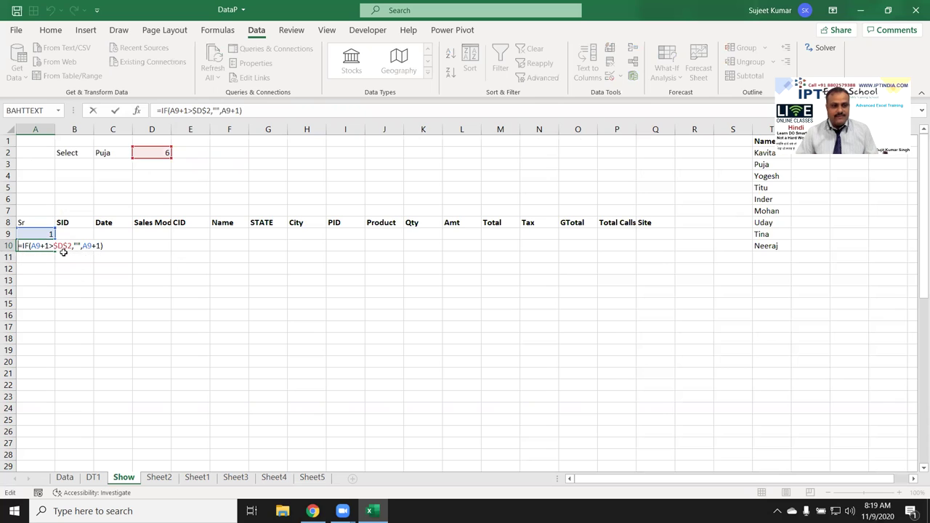
pyautogui.write('if')
pyautogui.press('Down')
pyautogui.press('Down')
pyautogui.press('Up')
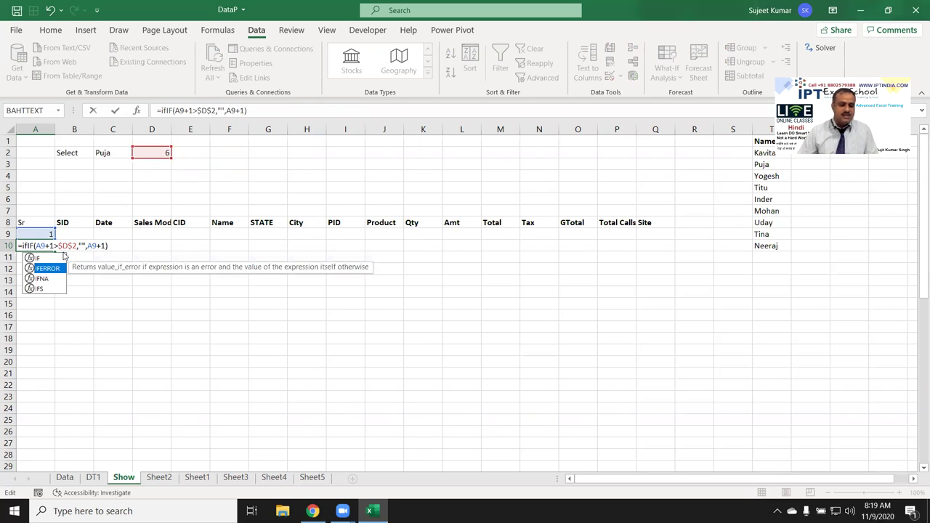
pyautogui.press('Tab')
pyautogui.press('End')
pyautogui.write(',')
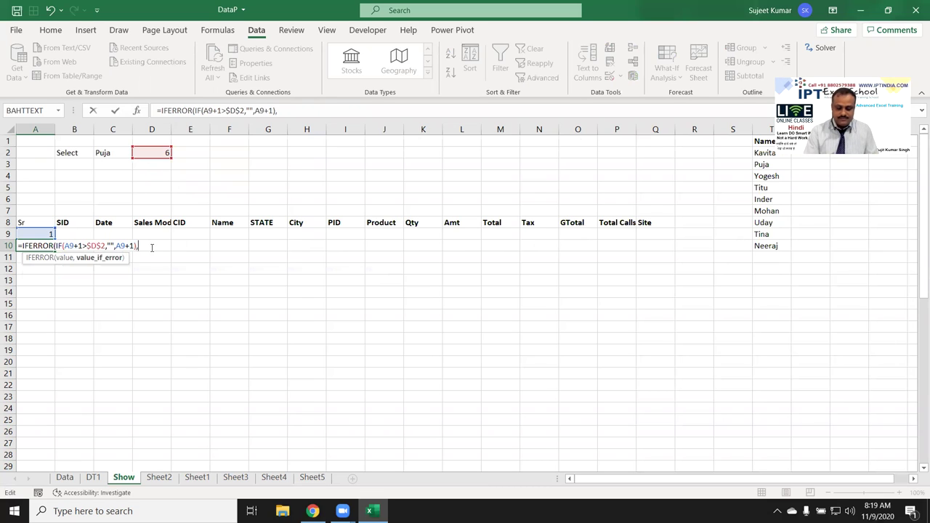
pyautogui.press('Return')
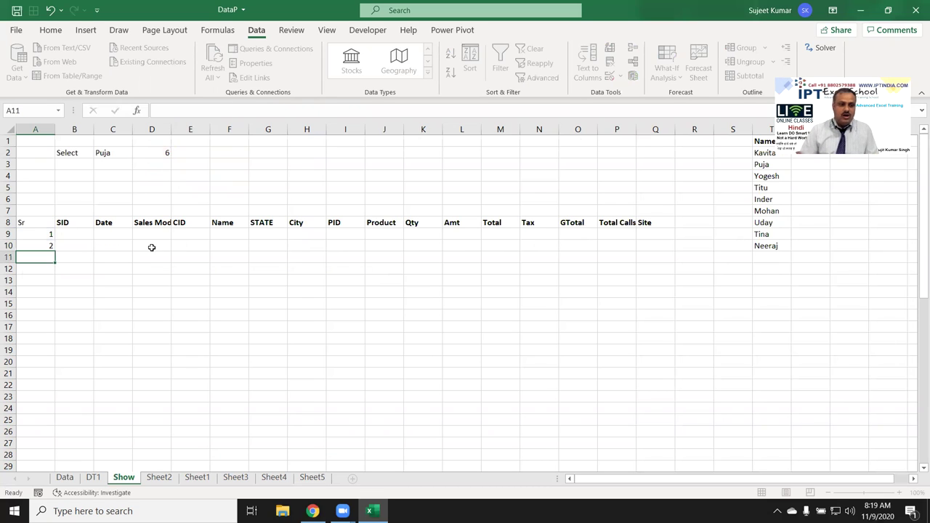
# Step: Fill the serial formula from A10 down to row 26
pyautogui.click(51, 246)
pyautogui.moveTo(53, 250); pyautogui.dragTo(44, 434)
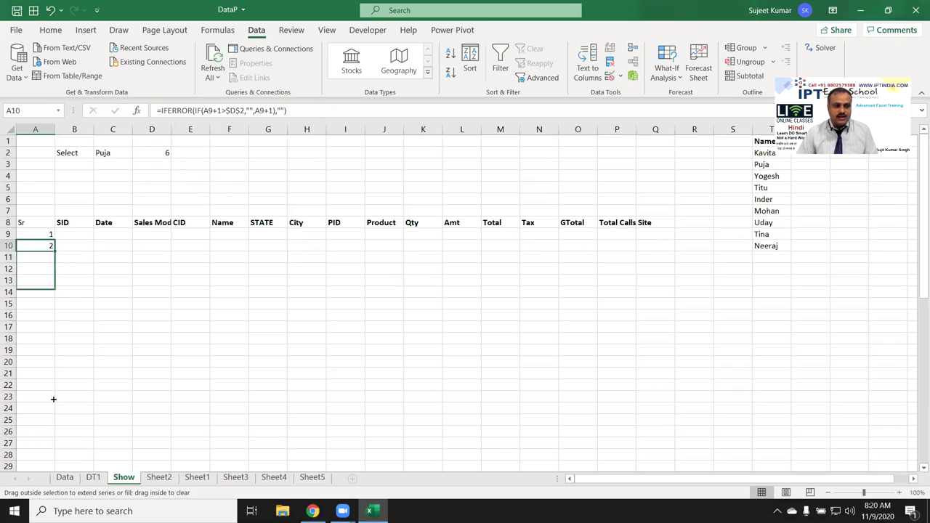
pyautogui.click(113, 290)
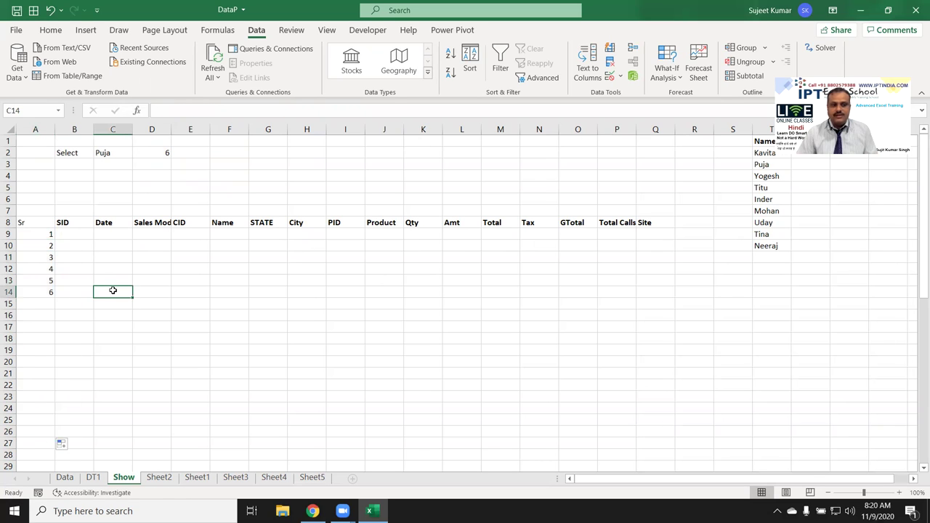
pyautogui.click(83, 233)
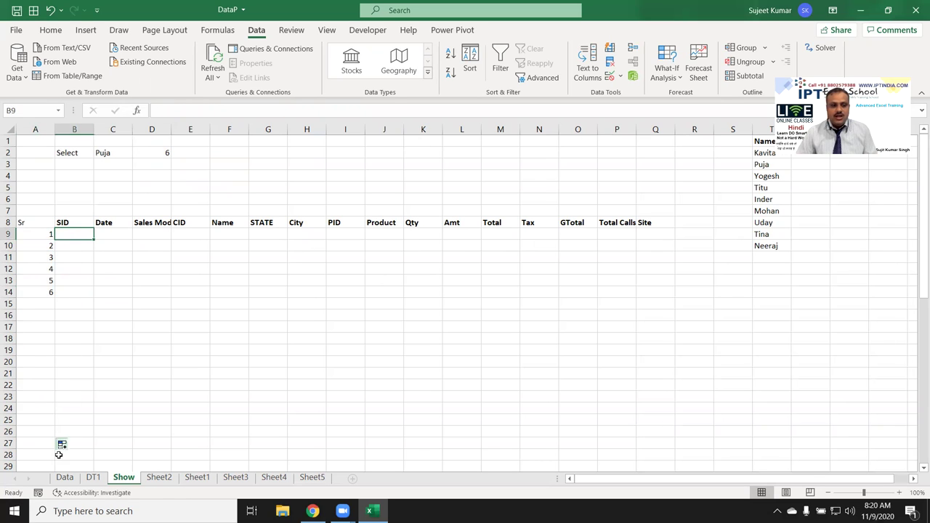
# Step: On DT1, insert a new empty column A before SID and head it 'UID'
pyautogui.click(93, 477)
pyautogui.click(71, 211)
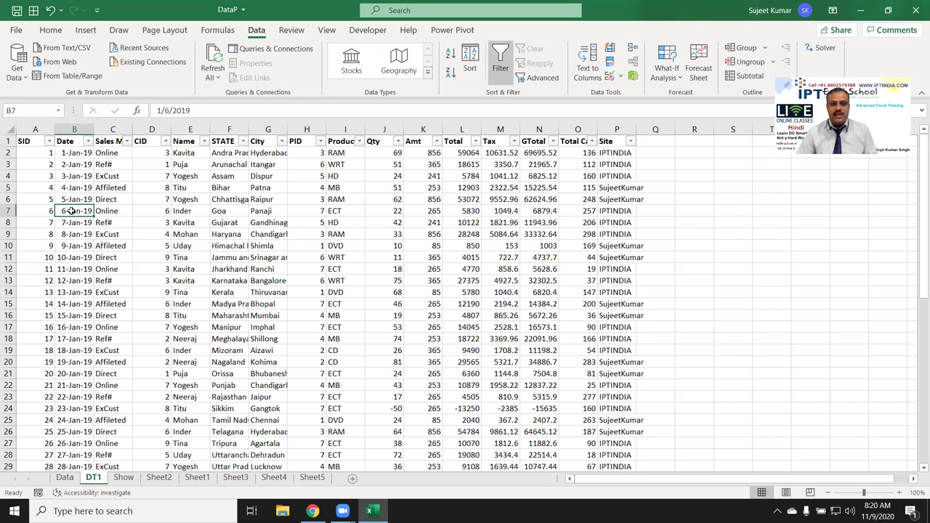
pyautogui.keyDown('ctrl'); pyautogui.click(36, 130); pyautogui.keyUp('ctrl')
pyautogui.hotkey('ctrl', 'c')
pyautogui.press('Return')
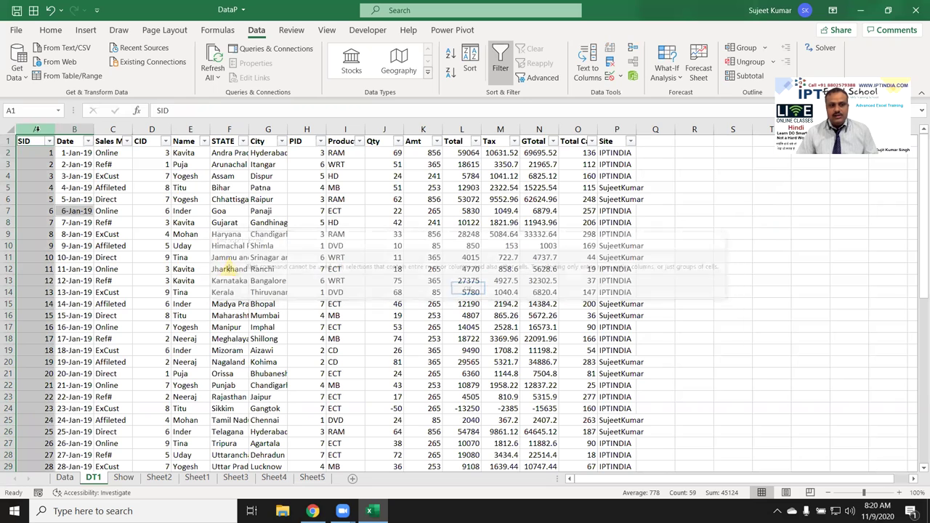
pyautogui.click(34, 128)
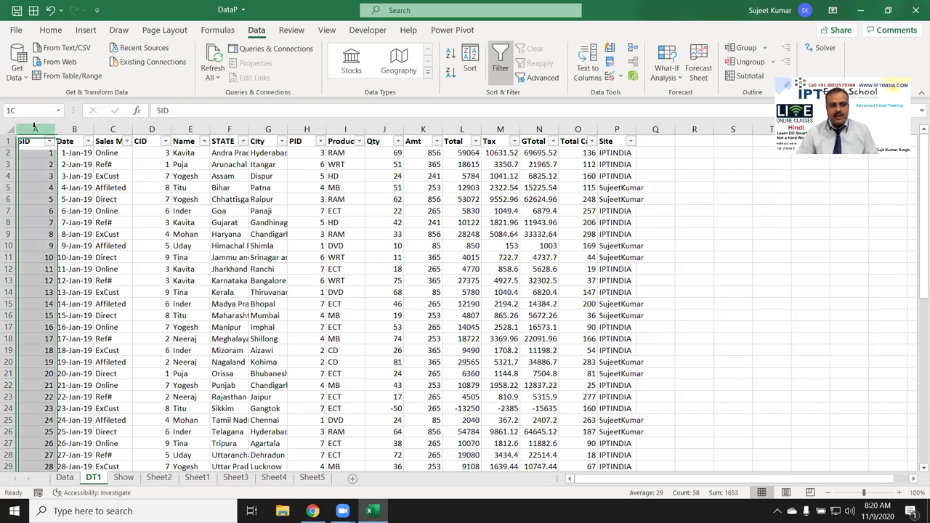
pyautogui.hotkey('ctrl', '+')
pyautogui.click(35, 140)
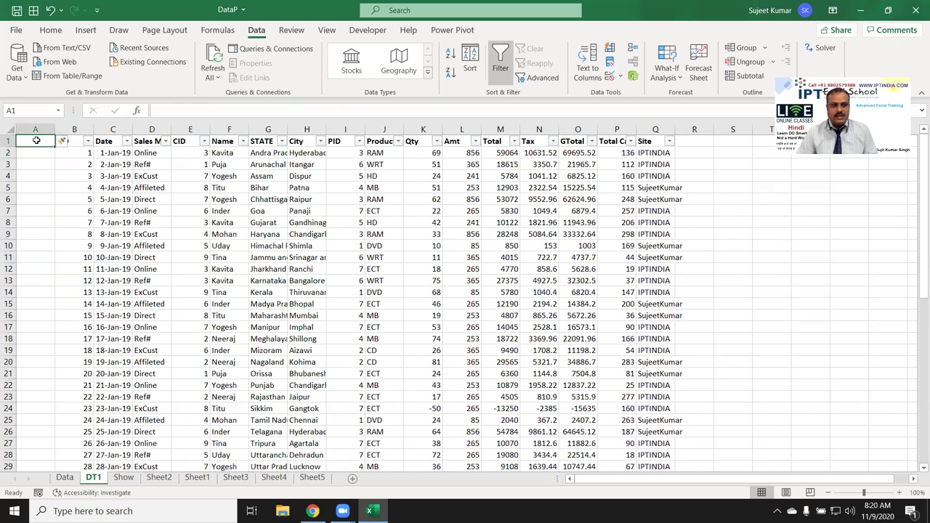
pyautogui.write('UID')
pyautogui.press('Return')
# Step: Enter the running-count formula =COUNTIF($F$2:F2,F2) in A2
pyautogui.write('=c')
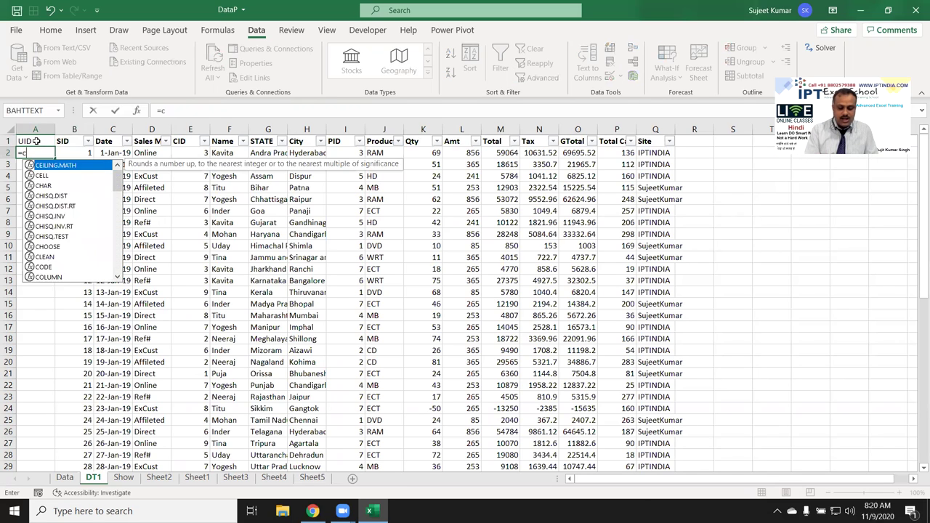
pyautogui.write('ou')
pyautogui.press('Down')
pyautogui.press('Down')
pyautogui.press('Down')
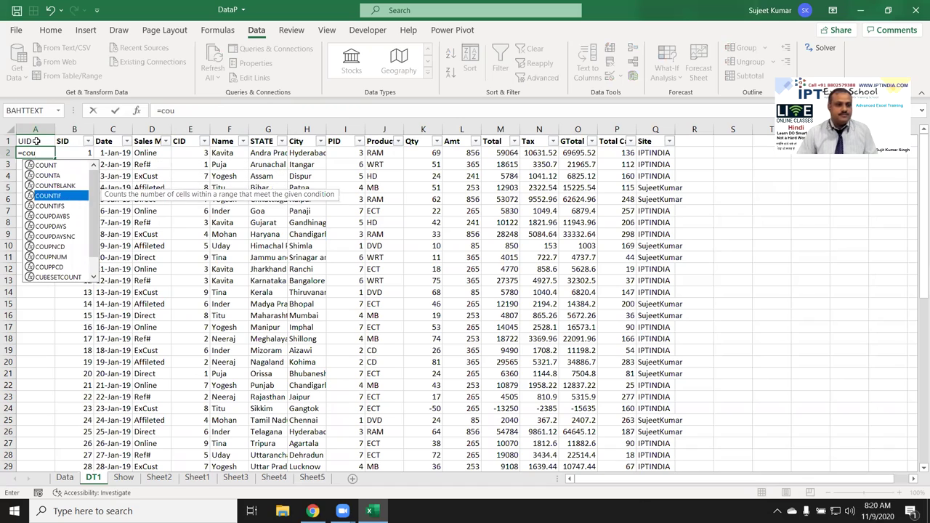
pyautogui.press('Tab')
pyautogui.press('Right')
pyautogui.press('Right')
pyautogui.press('Right')
pyautogui.press('Right')
pyautogui.press('Right')
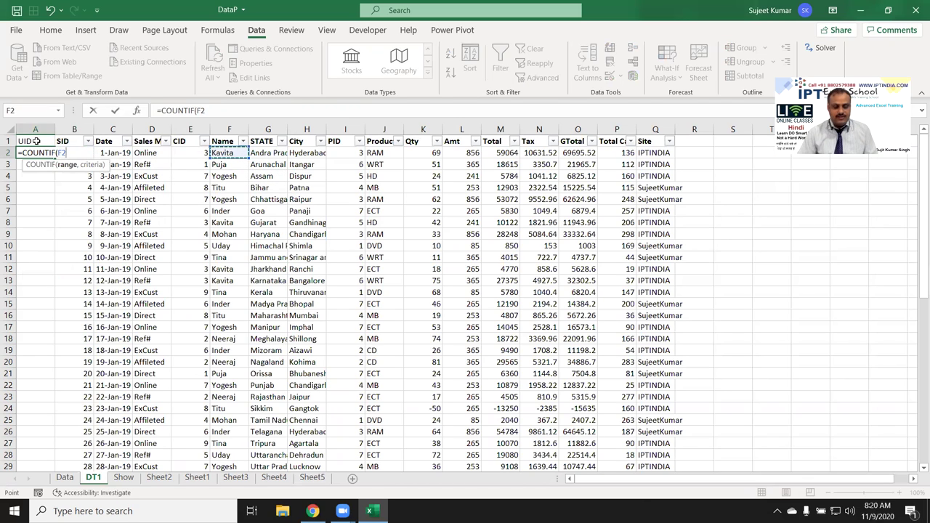
pyautogui.press('F8')
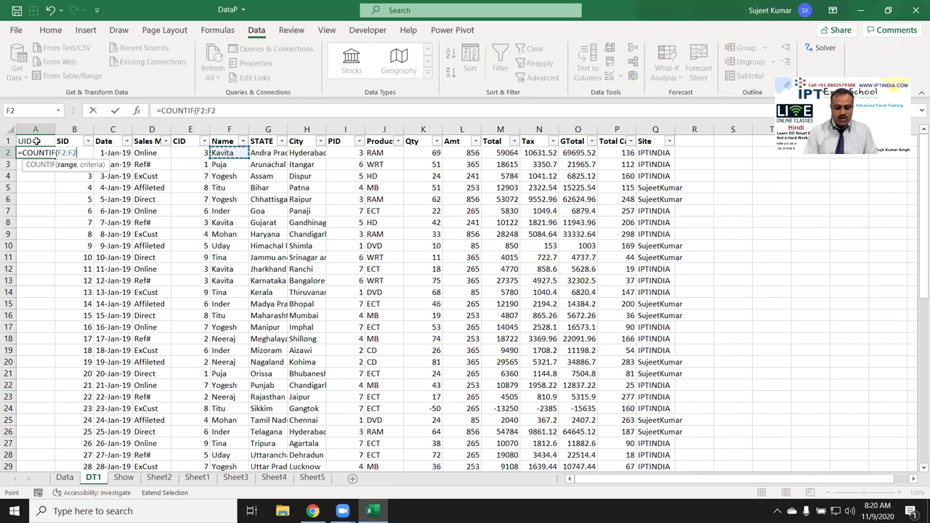
pyautogui.write(',')
pyautogui.press('Left')
pyautogui.press('Left')
pyautogui.press('Right')
pyautogui.press('Right')
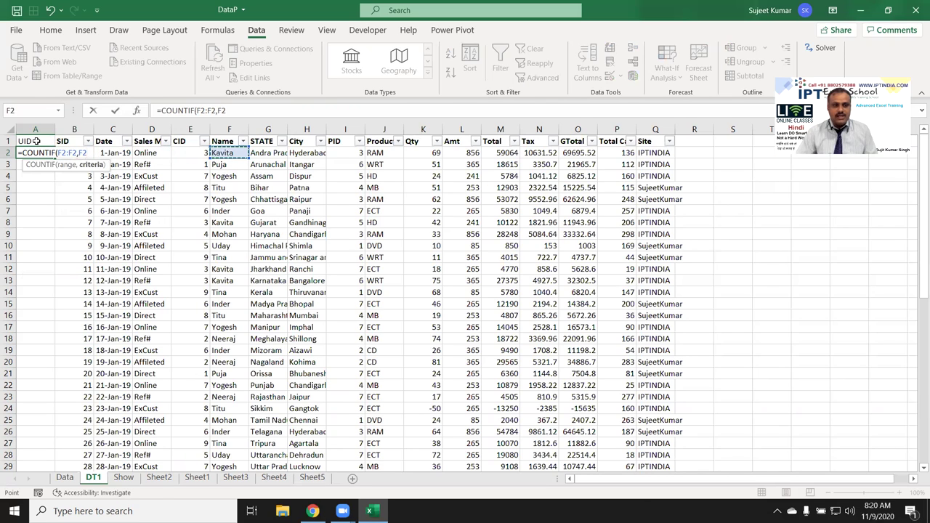
pyautogui.hotkey('ctrl', 'Return')
pyautogui.press('F2')
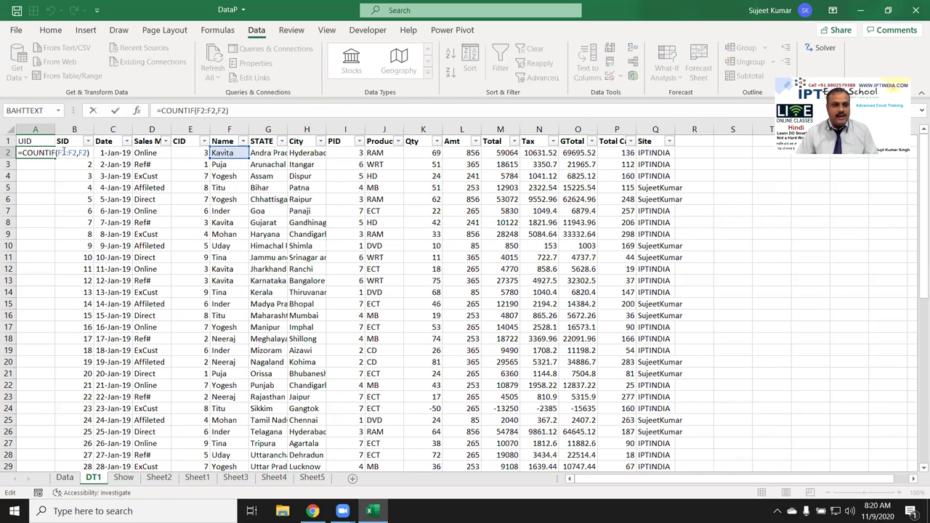
pyautogui.press('Return')
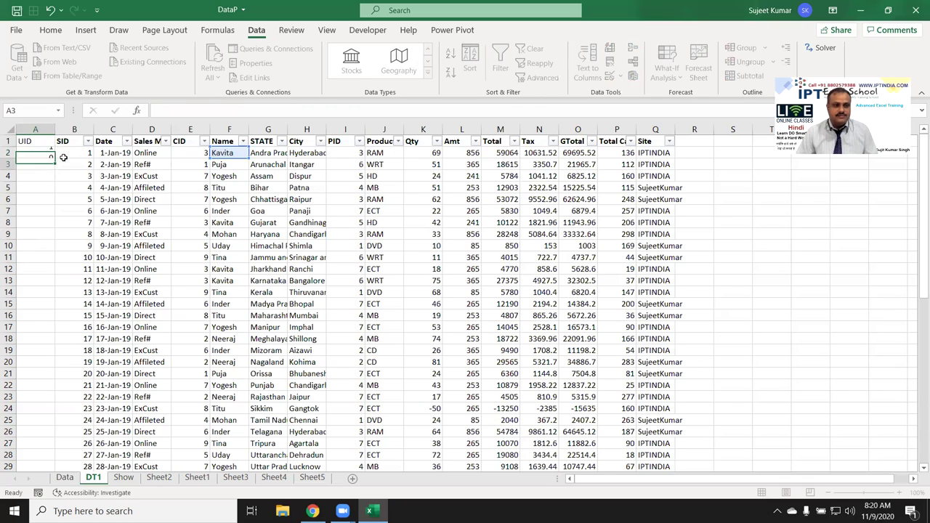
# Step: Copy the A2 COUNTIF formula down column A to row 58
pyautogui.click(51, 154)
pyautogui.moveTo(54, 159)
pyautogui.mouseDown()
pyautogui.moveTo(73, 470)
pyautogui.moveTo(52, 425)
pyautogui.moveTo(58, 434)
pyautogui.mouseUp()
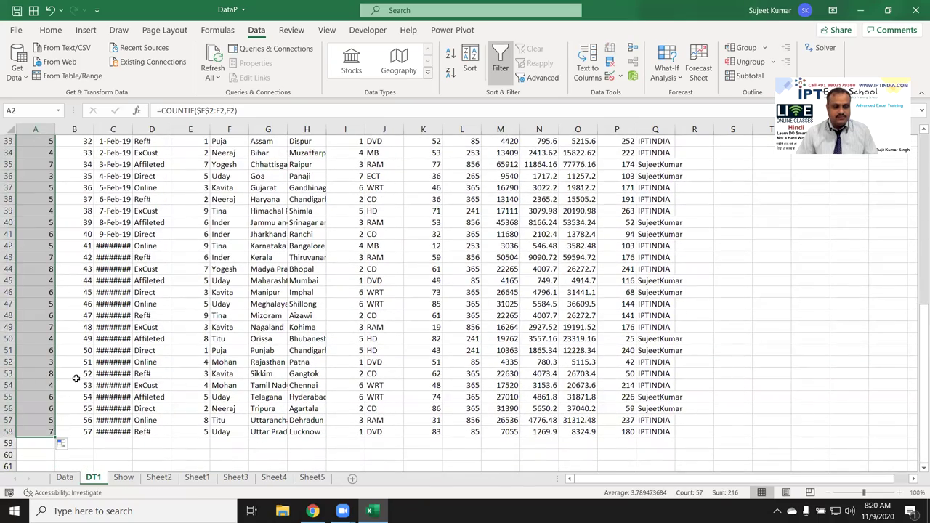
pyautogui.scroll(4, 75, 379)
pyautogui.scroll(6, 75, 378)
pyautogui.scroll(1, 76, 376)
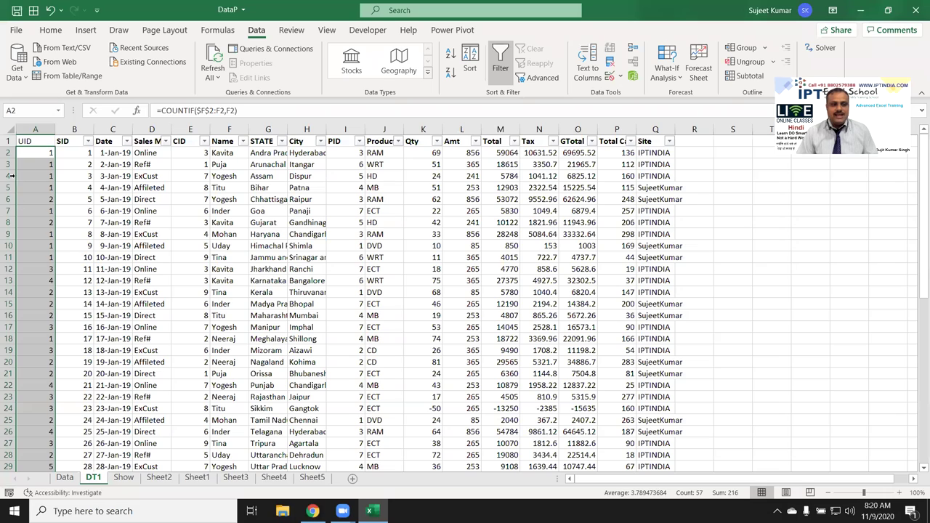
pyautogui.click(30, 140)
pyautogui.hotkey('ctrl', 'shift', 'l')
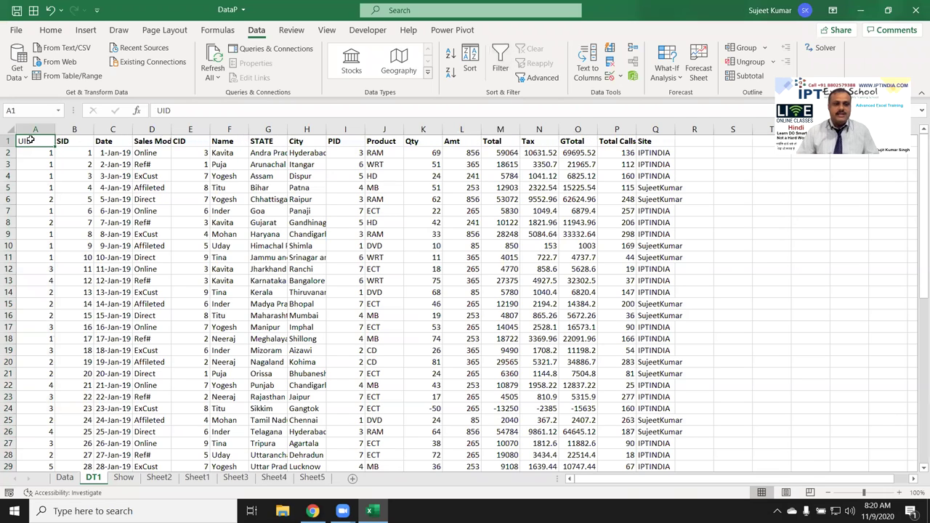
pyautogui.hotkey('ctrl', 'shift', 'l')
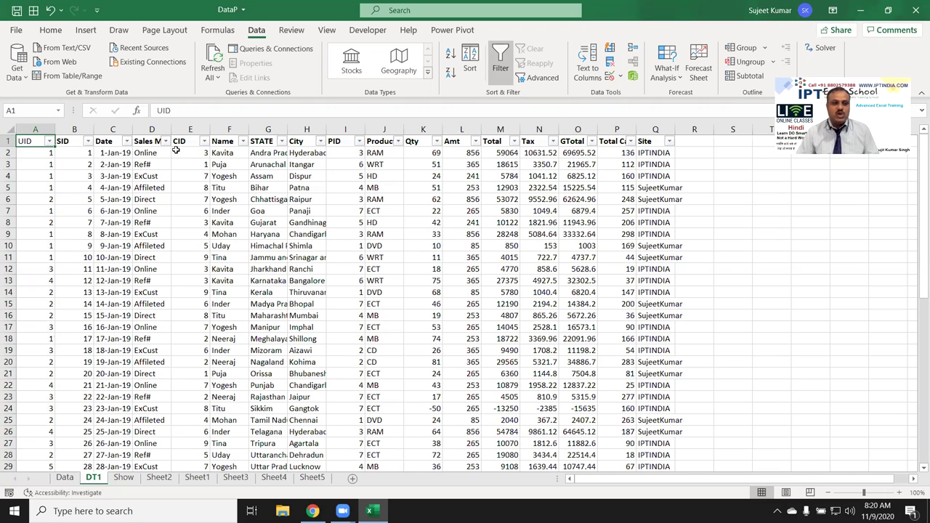
pyautogui.click(243, 141)
pyautogui.click(120, 284)
pyautogui.click(120, 294)
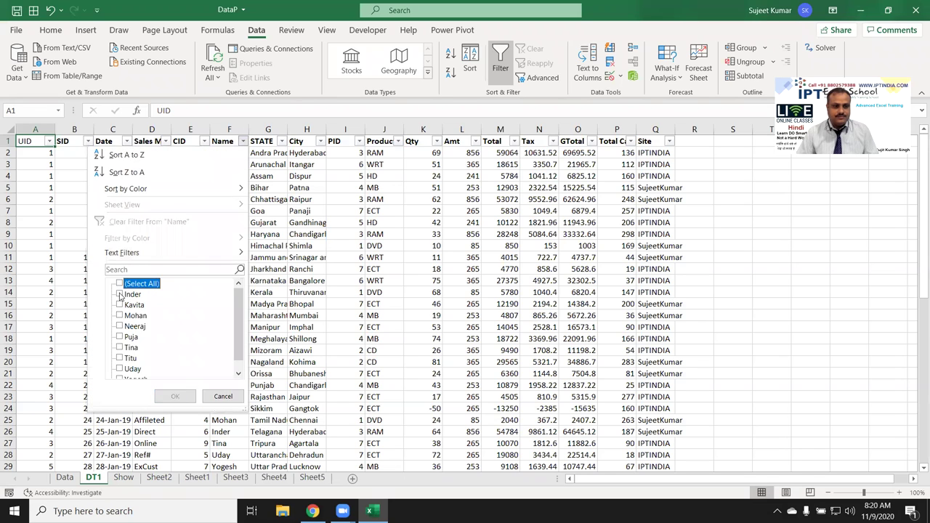
pyautogui.click(178, 396)
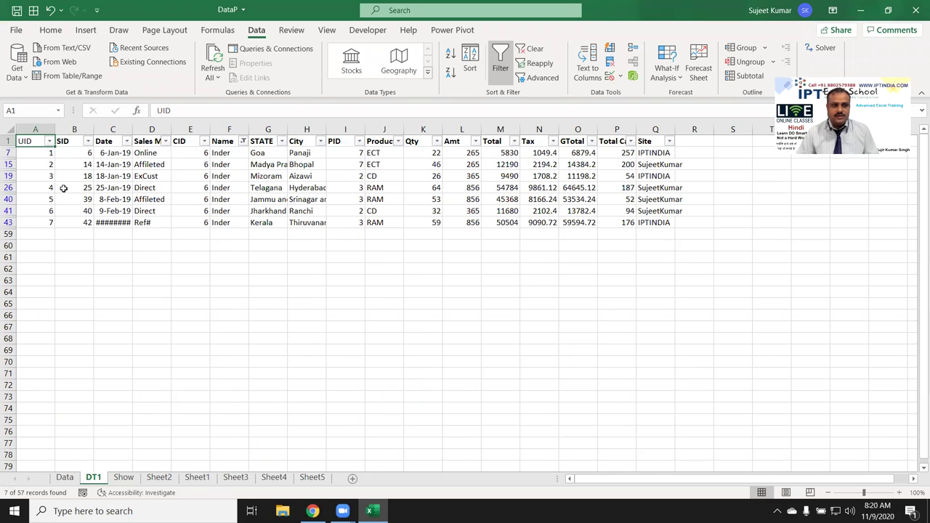
pyautogui.click(42, 154)
pyautogui.press('Down')
pyautogui.press('Down')
pyautogui.press('Down')
pyautogui.press('Down')
pyautogui.press('Down')
pyautogui.press('Down')
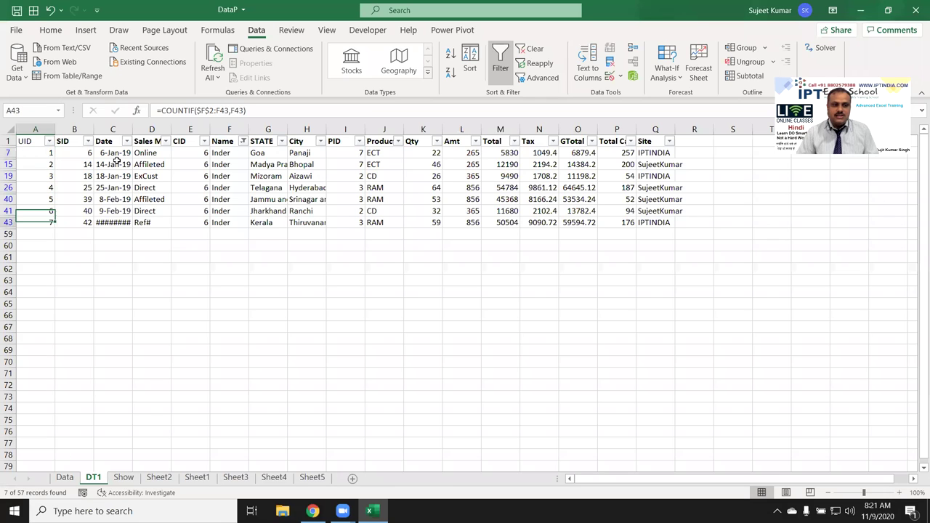
pyautogui.click(242, 141)
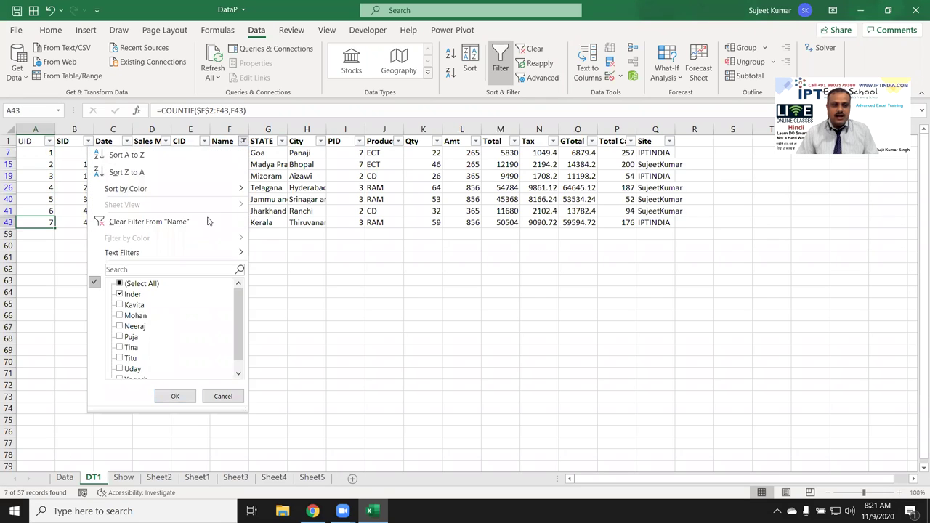
pyautogui.click(128, 308)
pyautogui.click(120, 294)
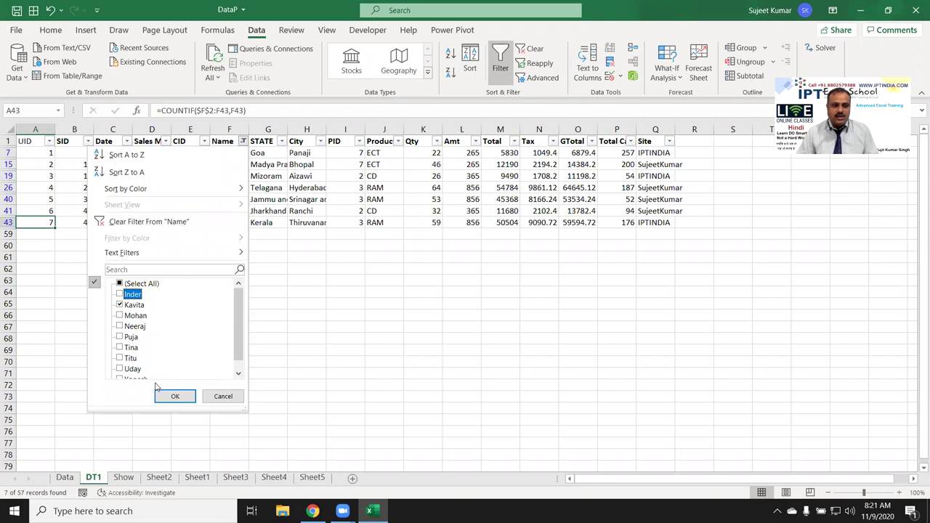
pyautogui.click(173, 395)
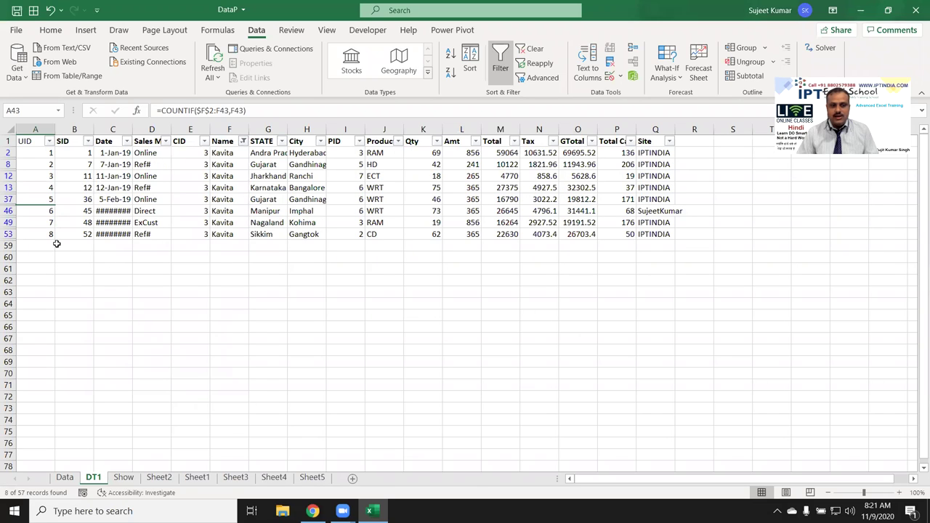
pyautogui.click(242, 141)
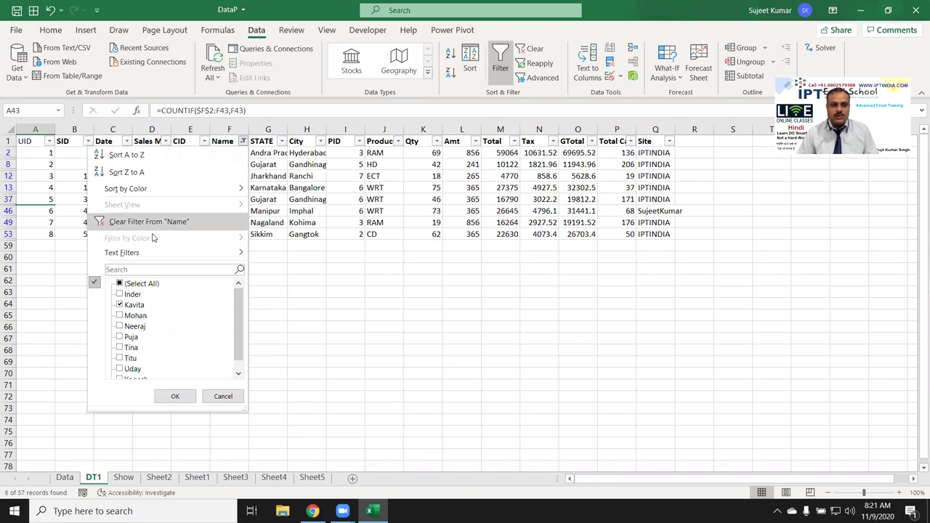
pyautogui.click(120, 284)
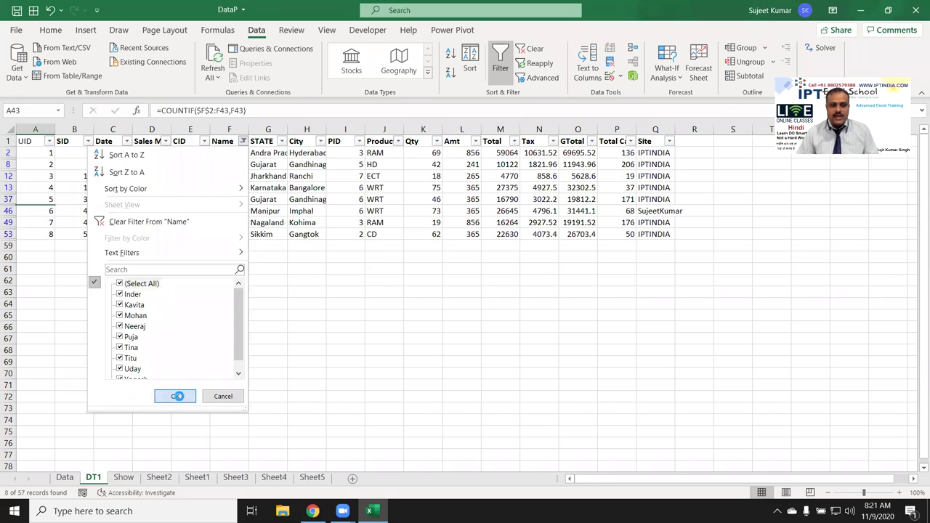
pyautogui.click(176, 395)
pyautogui.click(44, 157)
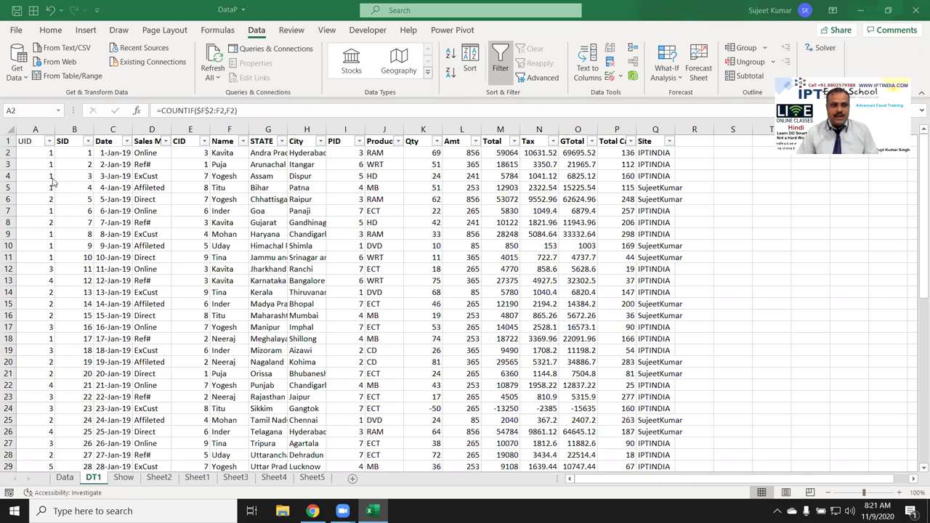
# Step: Append &"-"&F2 to A2's formula so it shows 1-Kavita
pyautogui.click(44, 157)
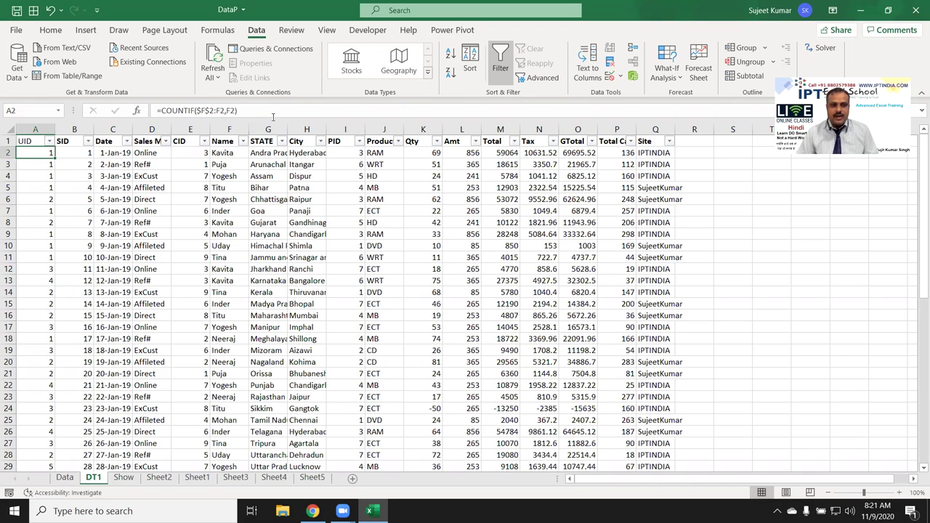
pyautogui.click(305, 111)
pyautogui.write('&"-"')
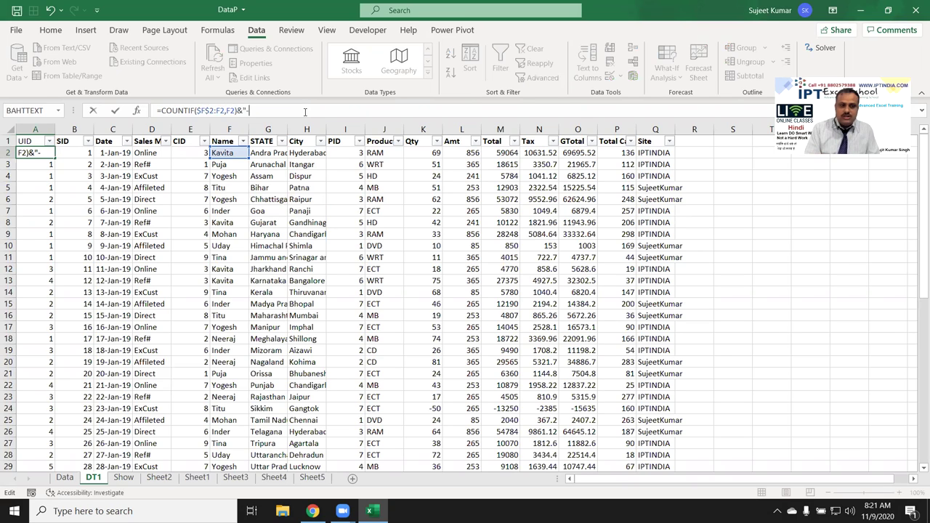
pyautogui.write('&')
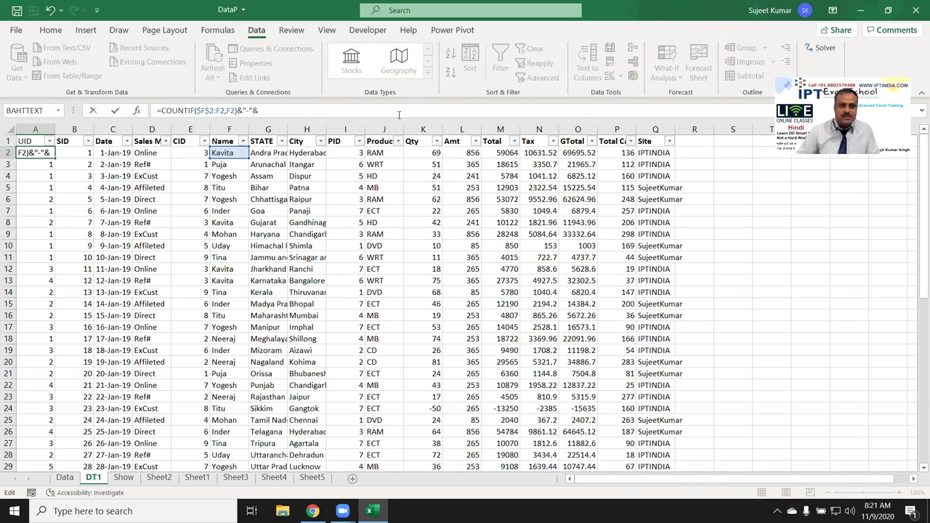
pyautogui.click(221, 154)
pyautogui.press('Return')
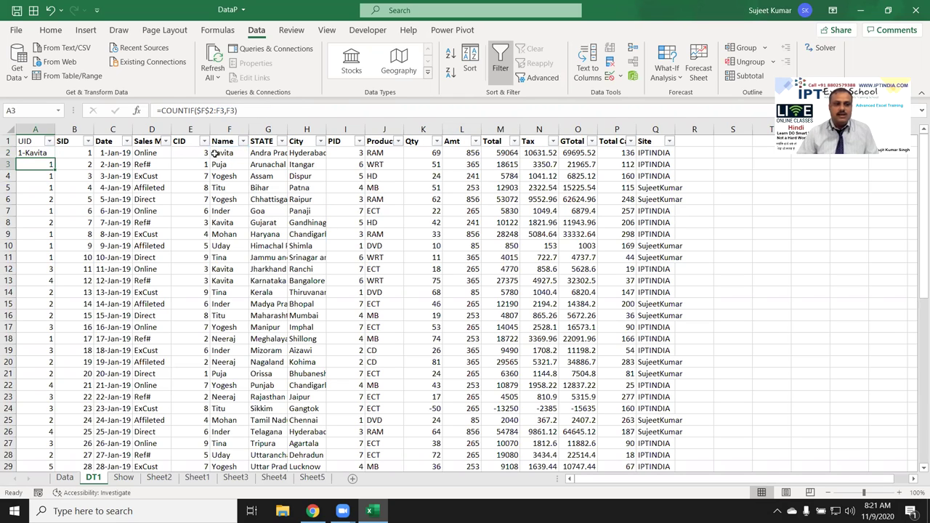
# Step: Fill the new UID formula down the whole column A
pyautogui.click(53, 155)
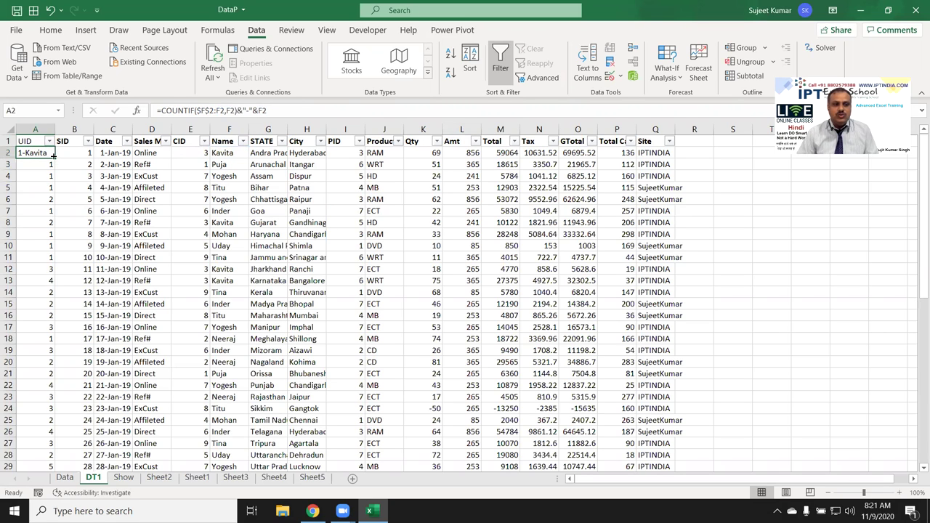
pyautogui.doubleClick(53, 155)
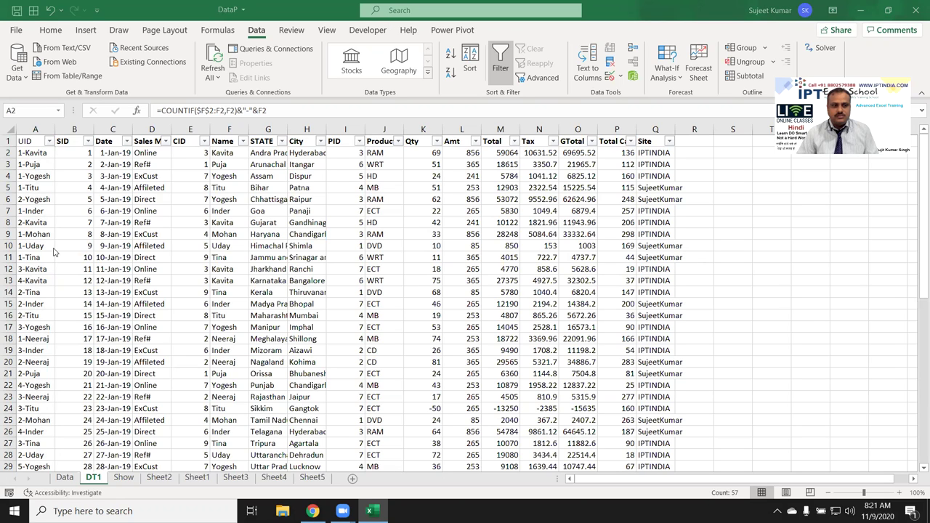
pyautogui.doubleClick(54, 159)
pyautogui.click(36, 166)
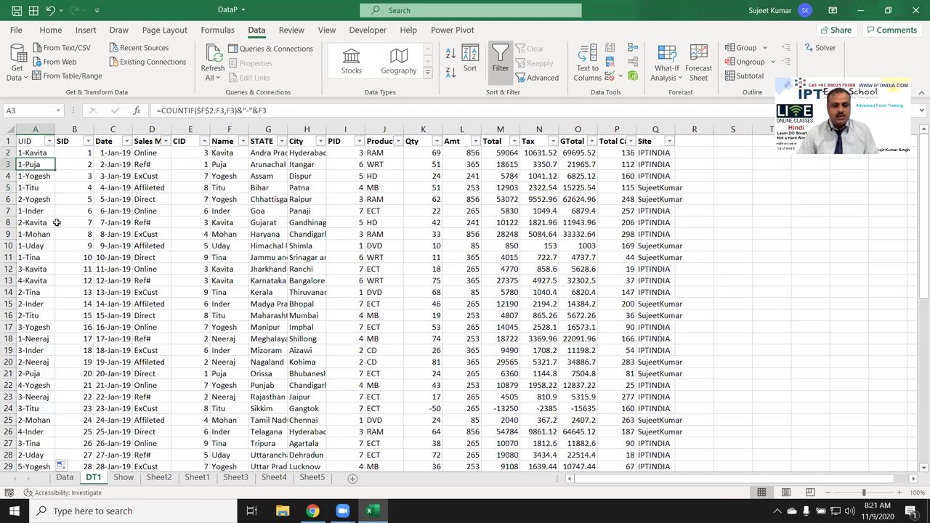
# Step: On Show, start B9's VLOOKUP with lookup value A9&"-"&C2 and DT1's columns as table
pyautogui.click(124, 478)
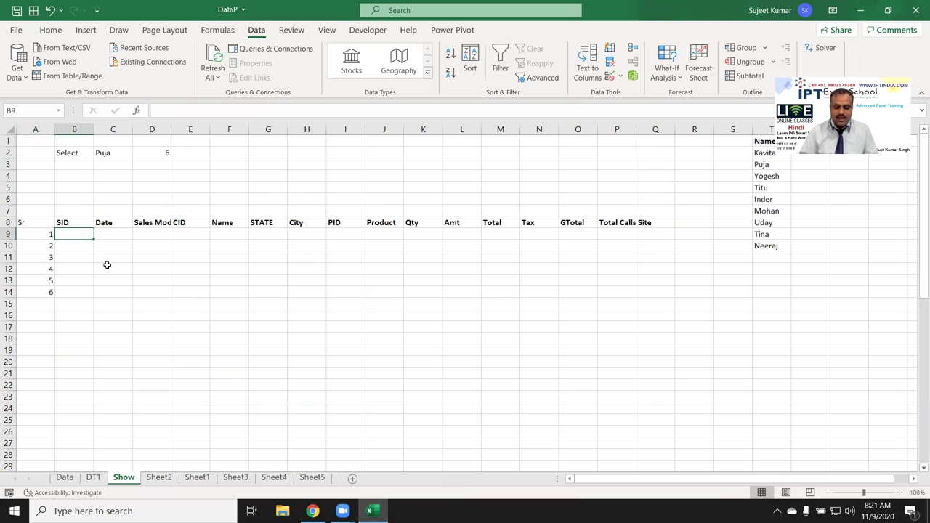
pyautogui.write('=vl')
pyautogui.press('Tab')
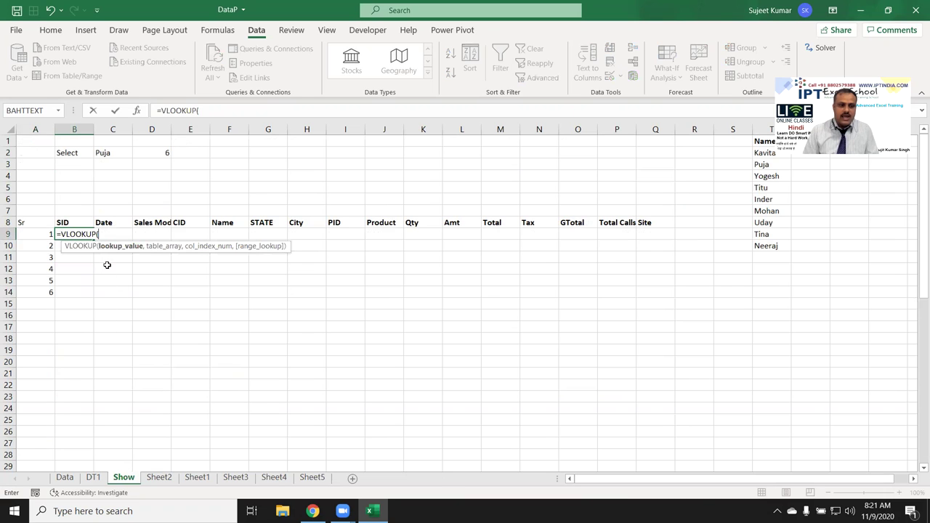
pyautogui.press('Left')
pyautogui.write('&"-"')
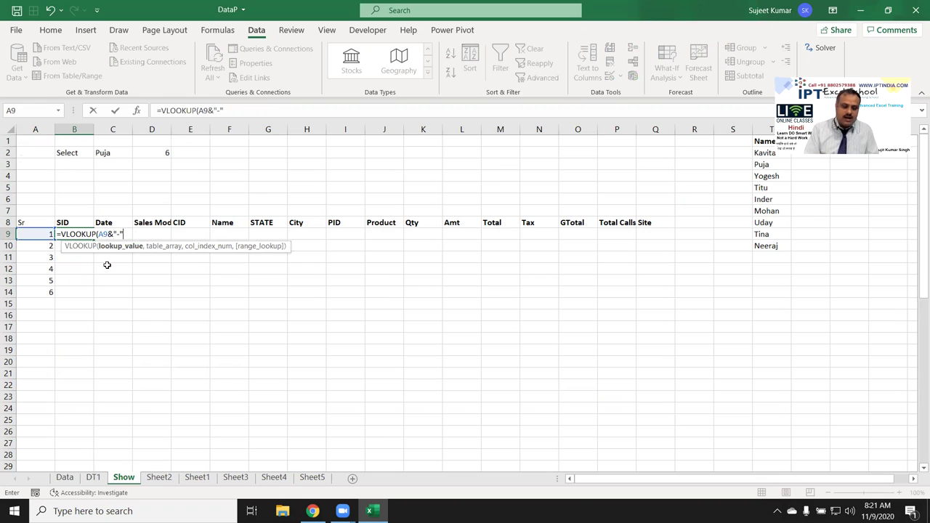
pyautogui.write('&')
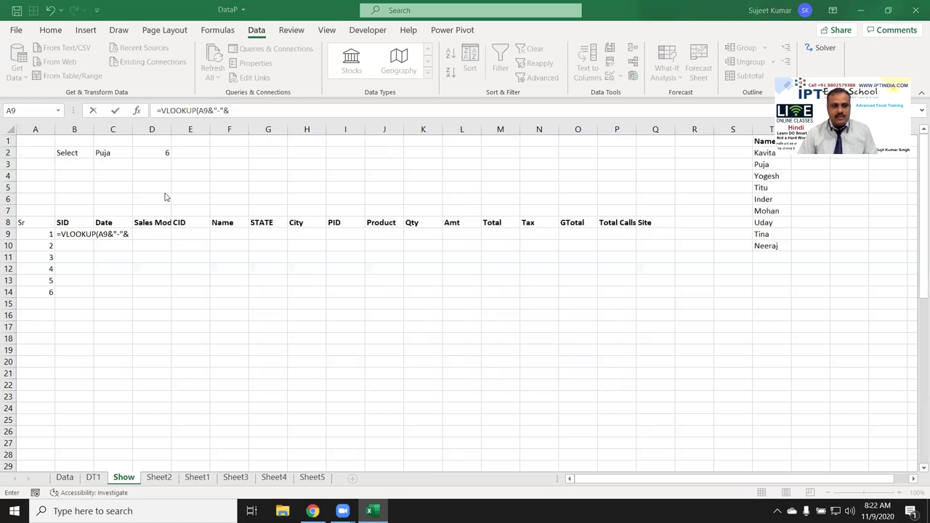
pyautogui.click(123, 152)
pyautogui.write(',')
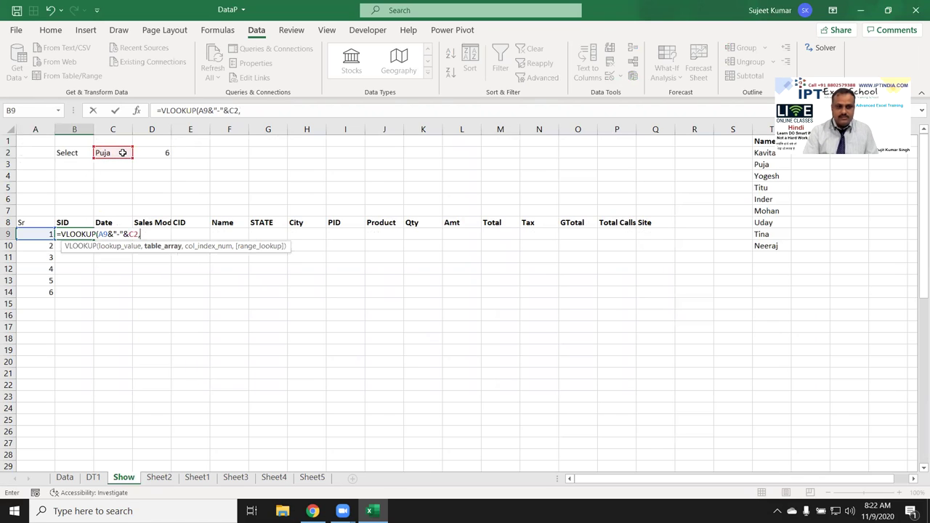
pyautogui.click(93, 477)
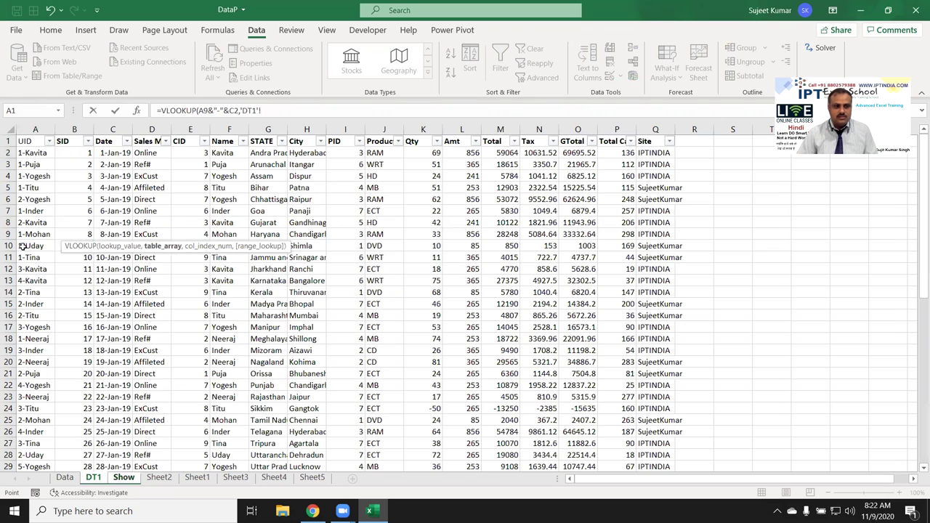
pyautogui.moveTo(35, 129)
pyautogui.mouseDown()
pyautogui.moveTo(572, 149)
pyautogui.moveTo(107, 146)
pyautogui.mouseUp()
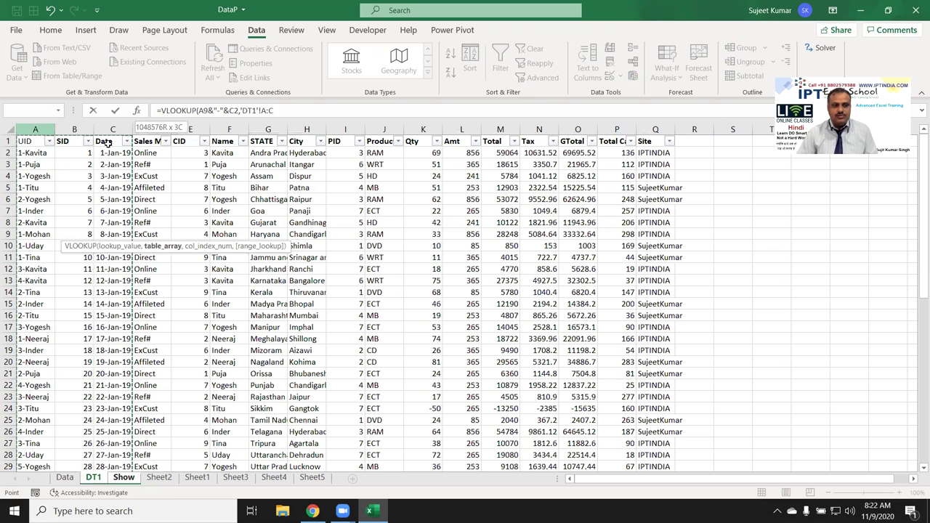
pyautogui.moveTo(108, 144); pyautogui.dragTo(646, 150)
# Step: Finish it with MATCH(Show!B8,'DT1'!1:1,0) as column index and exact match 0
pyautogui.write(',mat')
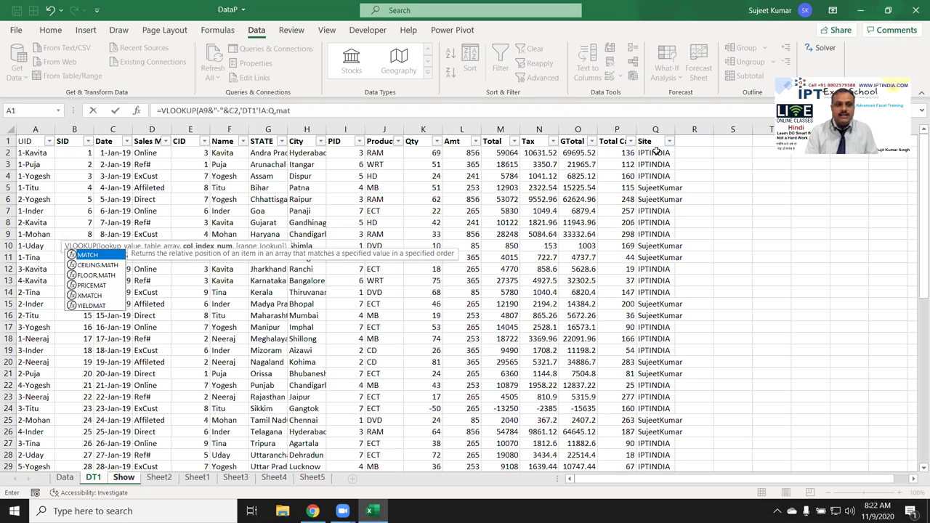
pyautogui.press('Tab')
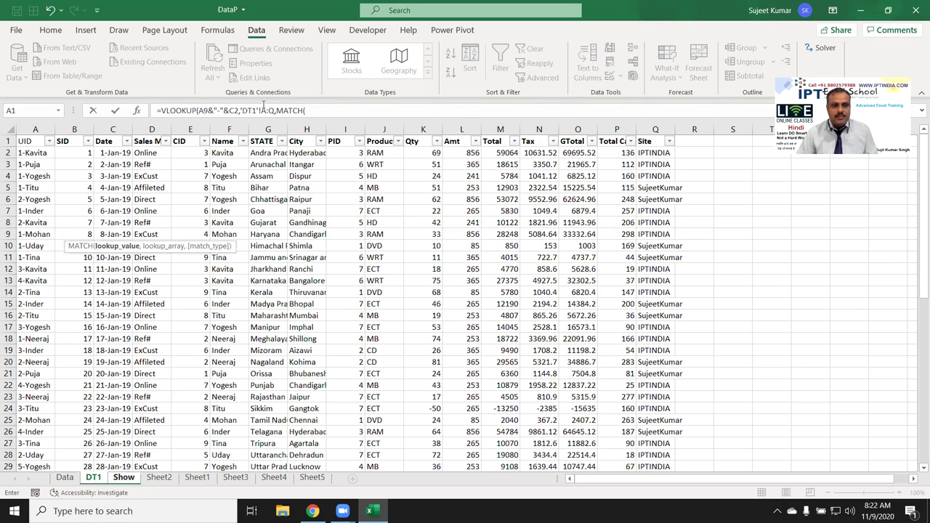
pyautogui.click(127, 482)
pyautogui.click(74, 221)
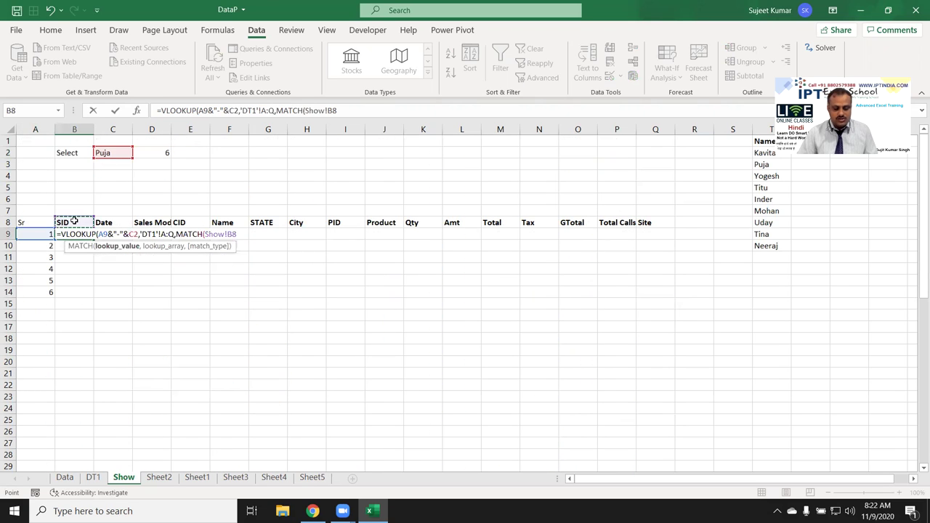
pyautogui.write(',')
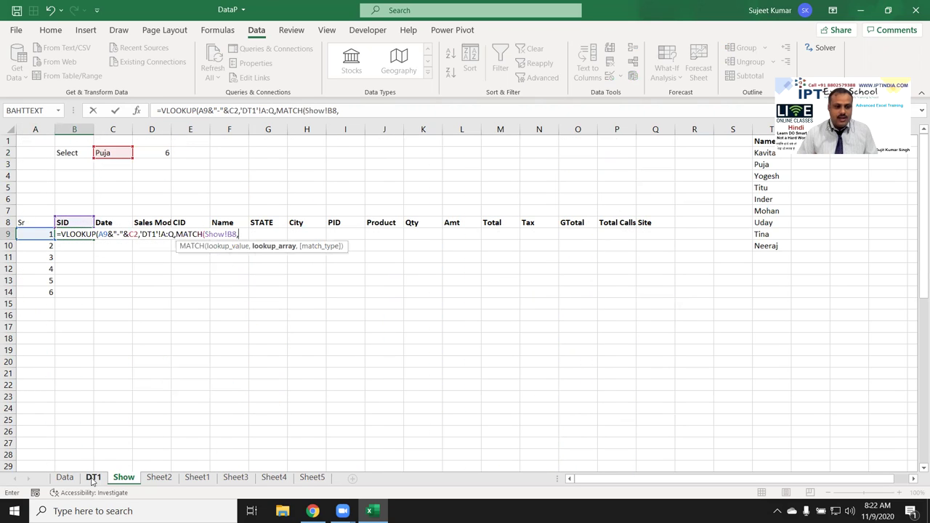
pyautogui.click(93, 477)
pyautogui.click(7, 141)
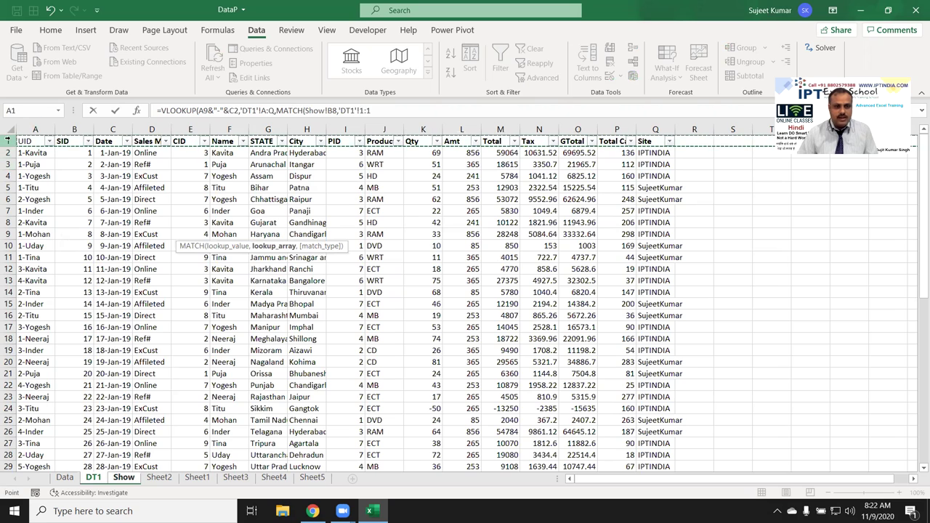
pyautogui.write(',0')
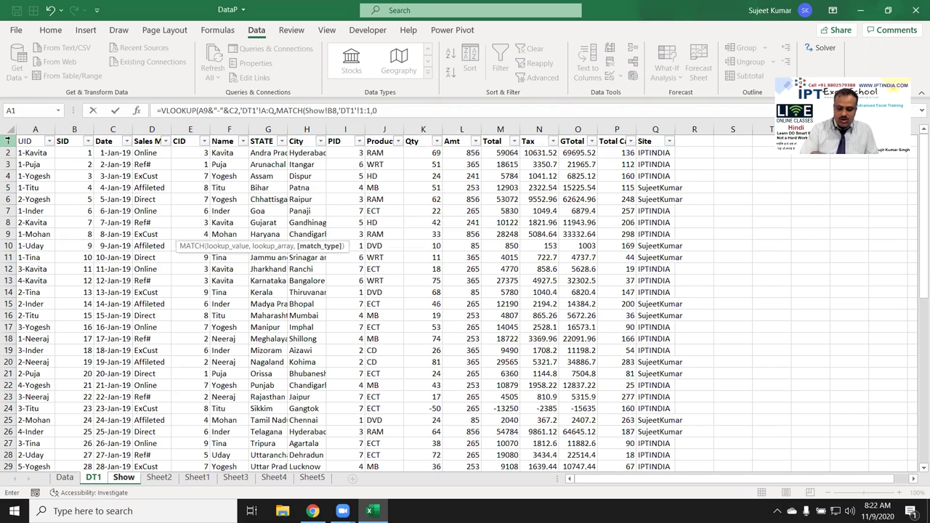
pyautogui.write('),0)')
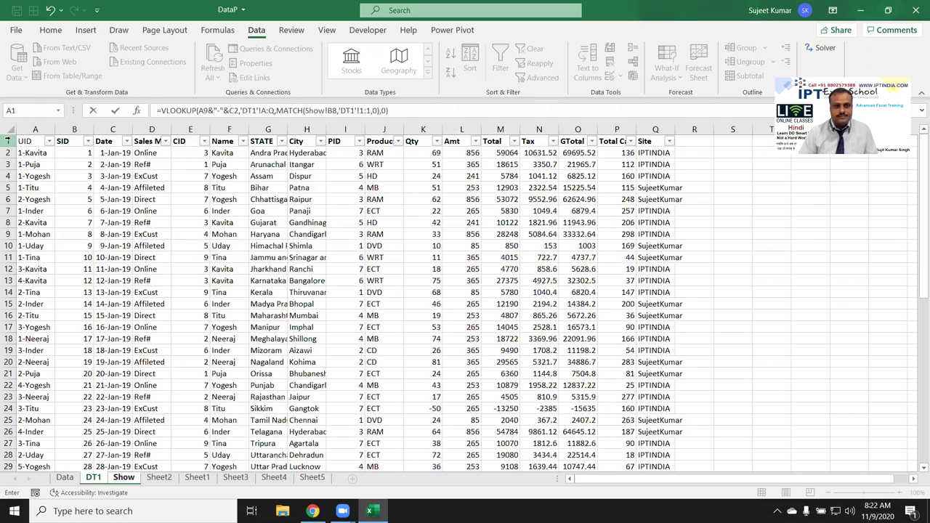
pyautogui.press('Return')
pyautogui.press('Up')
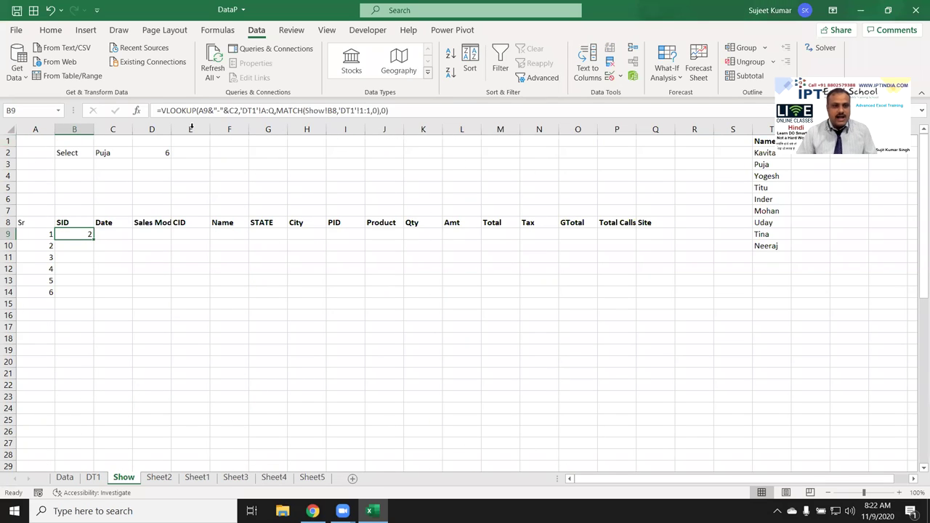
# Step: Make the A9, C2 and A:Q references in B9's formula absolute
pyautogui.click(200, 111)
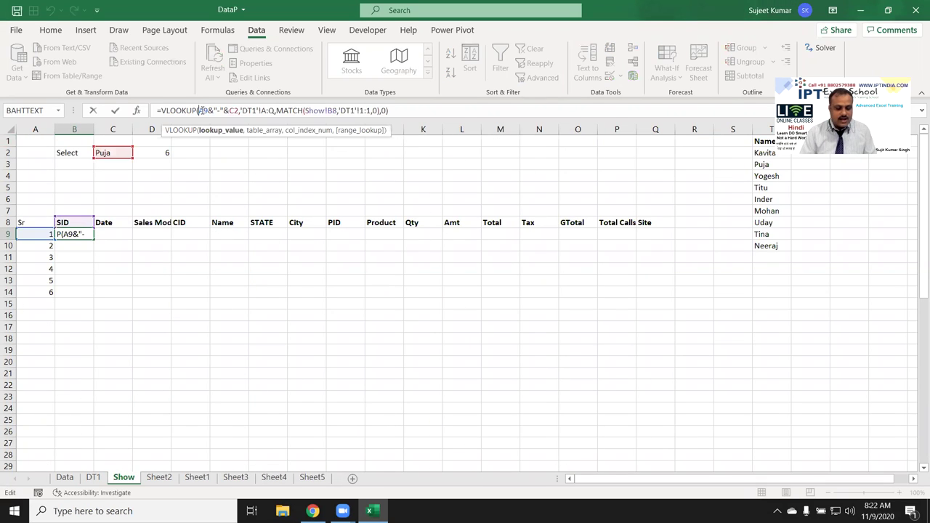
pyautogui.write('$')
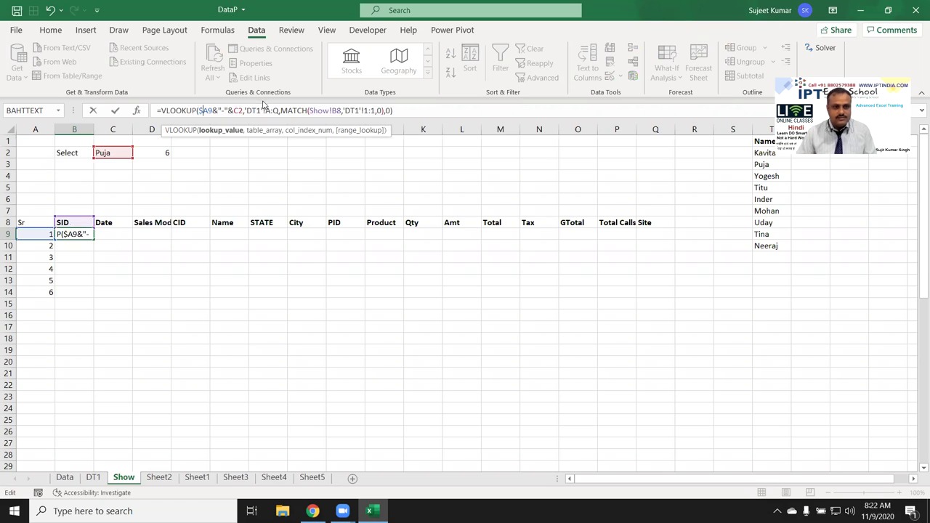
pyautogui.doubleClick(238, 110)
pyautogui.press('F4')
pyautogui.click(287, 110)
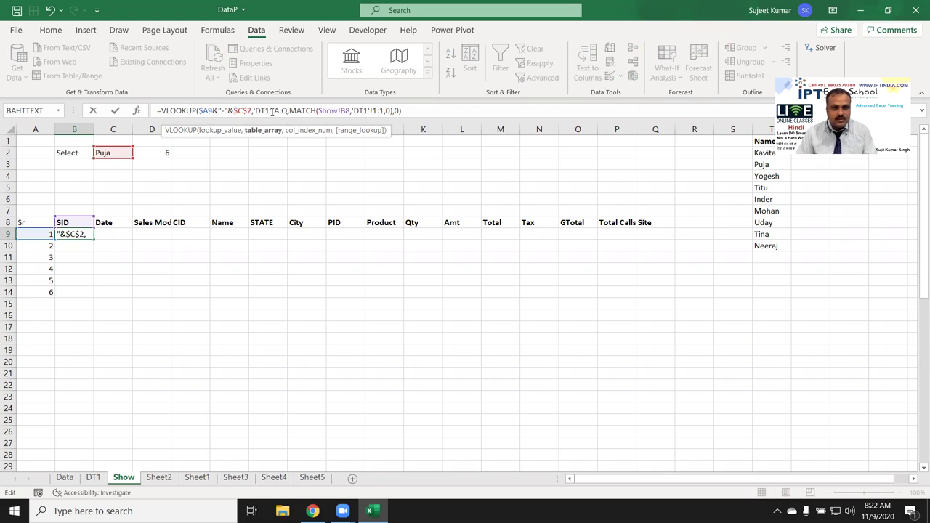
pyautogui.doubleClick(280, 111)
pyautogui.press('F4')
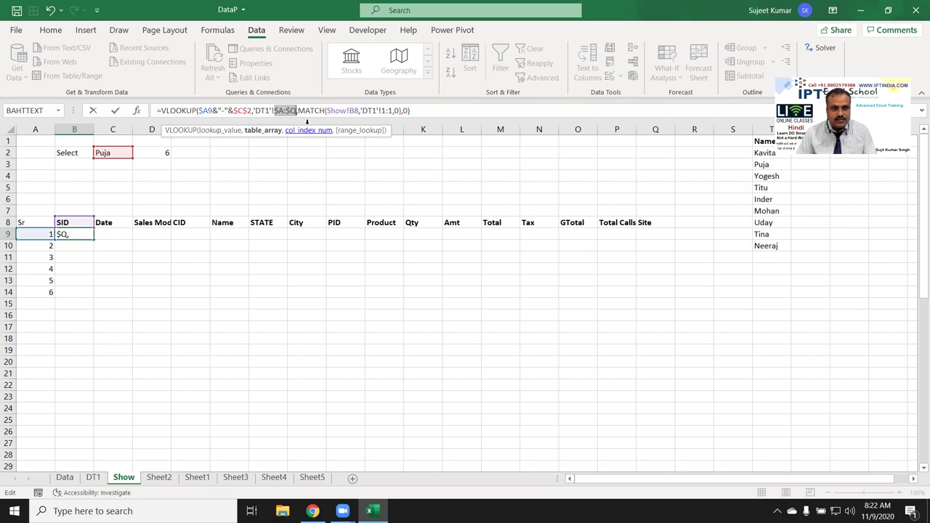
# Step: Anchor the B8 and 1:1 references, then copy B9 across to column Q
pyautogui.click(354, 111)
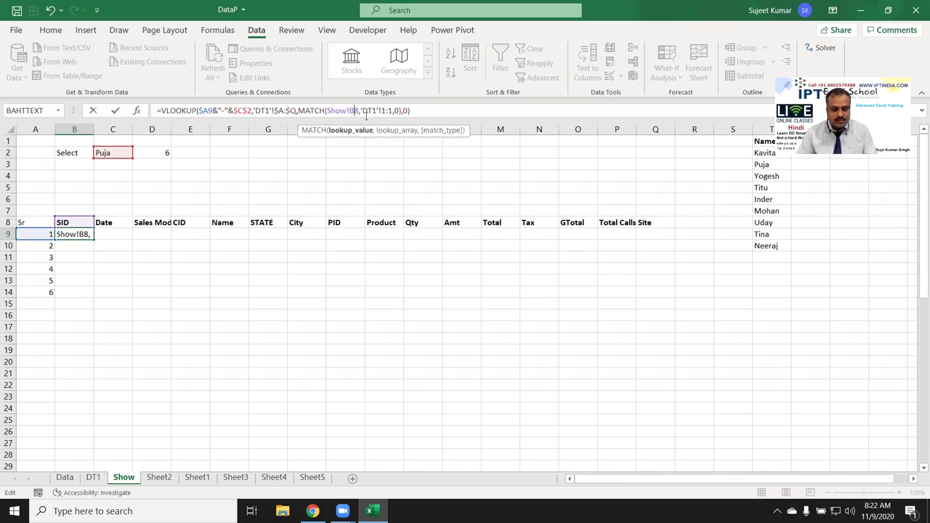
pyautogui.write('$')
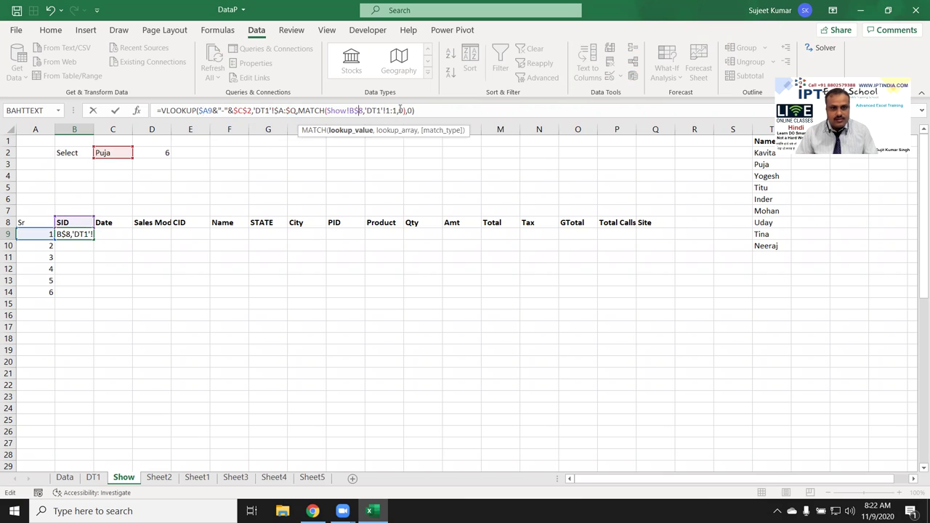
pyautogui.click(393, 110)
pyautogui.doubleClick(392, 110)
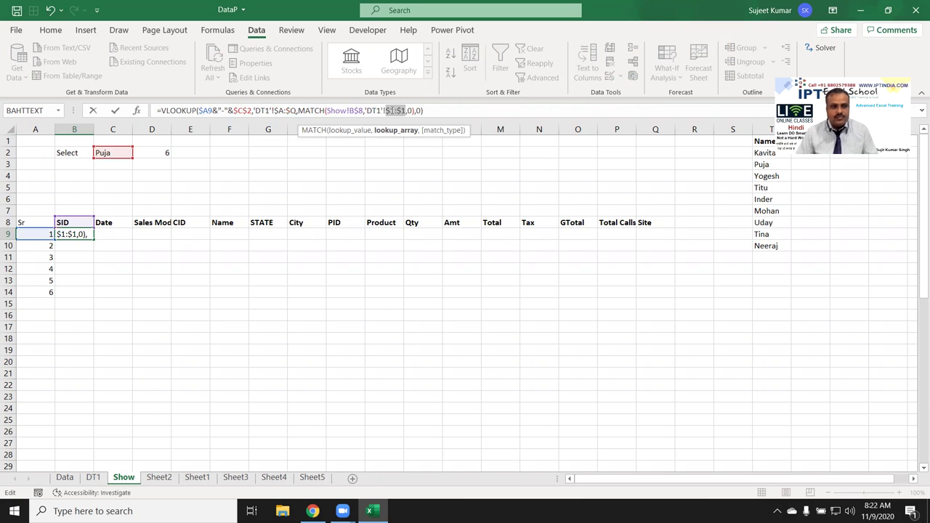
pyautogui.press('Return')
pyautogui.click(92, 233)
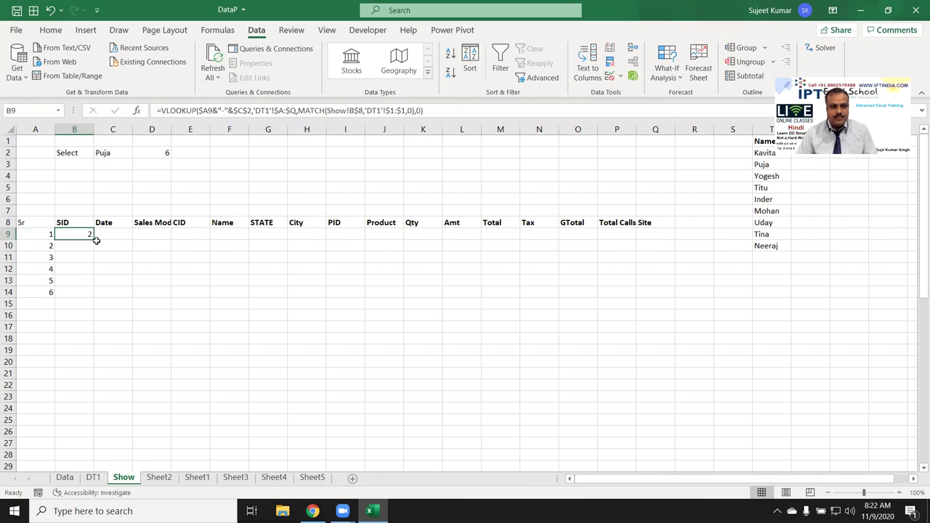
pyautogui.moveTo(95, 240)
pyautogui.mouseDown()
pyautogui.moveTo(664, 253)
pyautogui.moveTo(669, 299)
pyautogui.mouseUp()
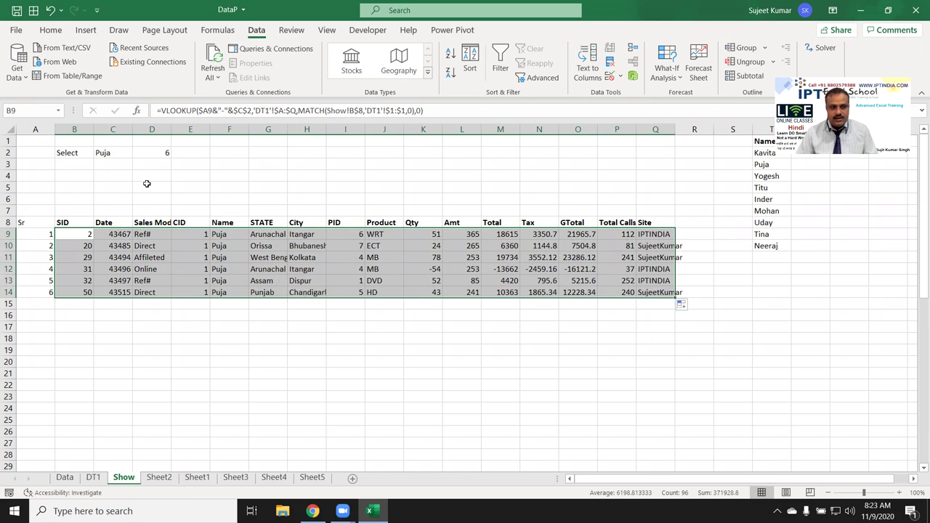
# Step: Wrap the B9 lookup formula in IFERROR(...,"") so errors show blank
pyautogui.click(73, 233)
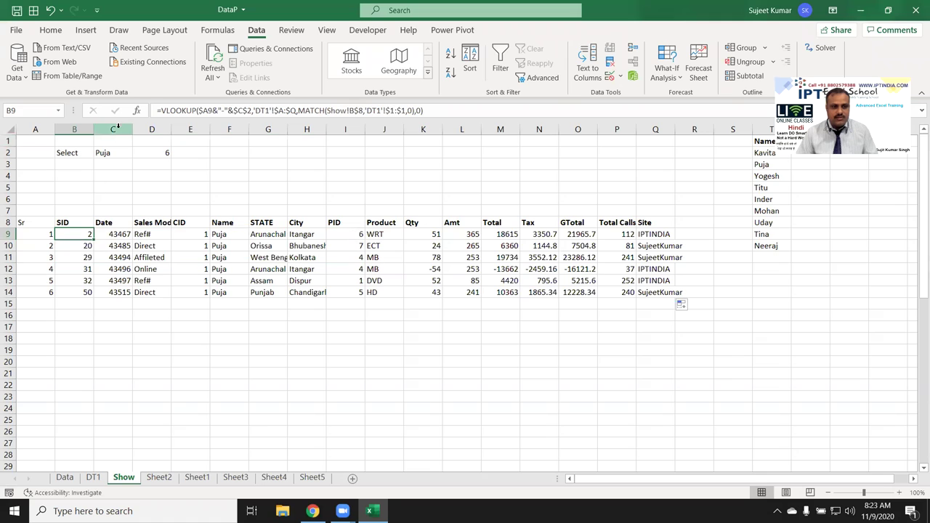
pyautogui.click(161, 111)
pyautogui.write('if')
pyautogui.press('Tab')
pyautogui.click(467, 110)
pyautogui.write(',""')
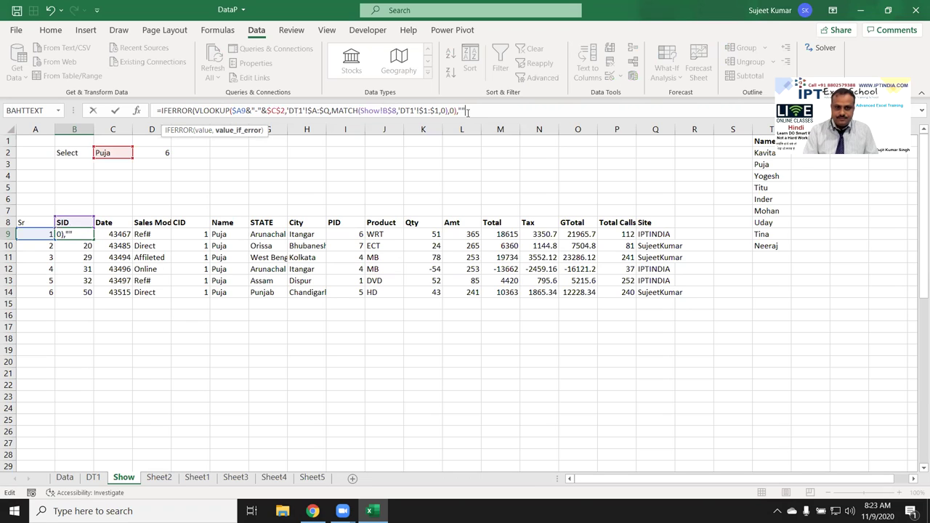
pyautogui.press('Return')
# Step: Fill the IFERROR formula through B9:Q34
pyautogui.click(84, 234)
pyautogui.moveTo(93, 240)
pyautogui.mouseDown()
pyautogui.moveTo(666, 252)
pyautogui.moveTo(674, 242)
pyautogui.moveTo(674, 488)
pyautogui.moveTo(673, 479)
pyautogui.mouseUp()
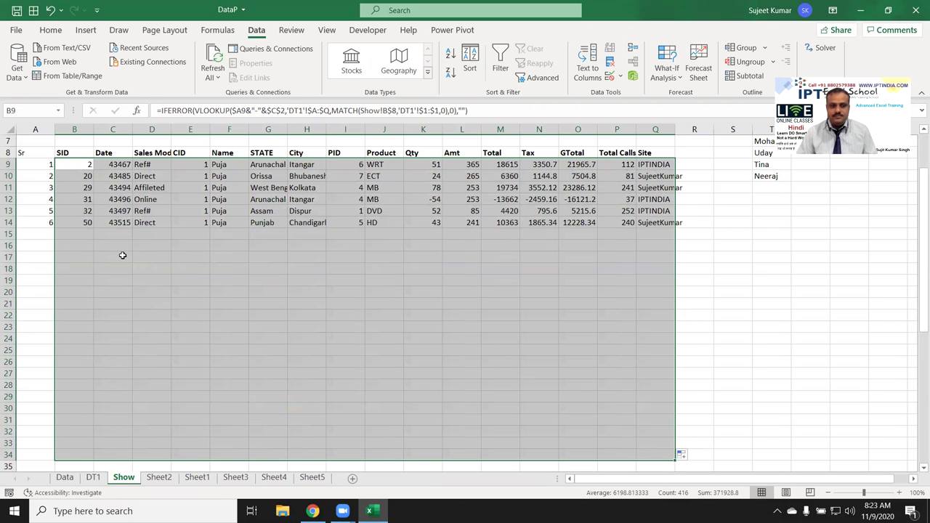
pyautogui.scroll(2, 125, 249)
# Step: Try several names from C2's dropdown, ending on the last name in the list
pyautogui.click(123, 156)
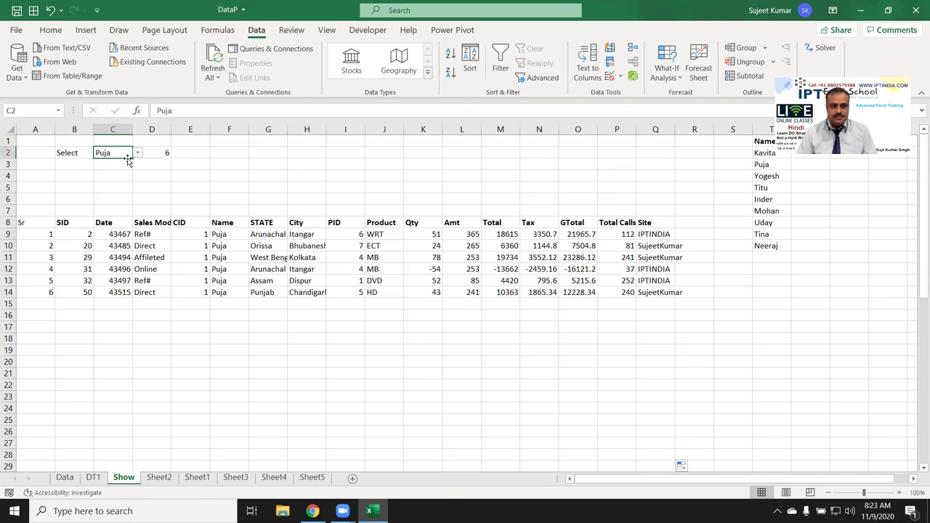
pyautogui.click(137, 153)
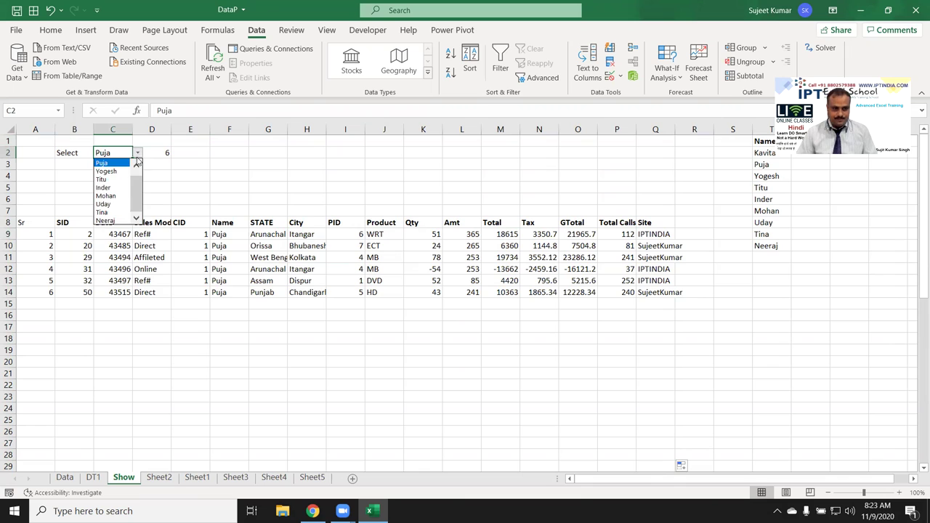
pyautogui.click(120, 171)
pyautogui.click(137, 154)
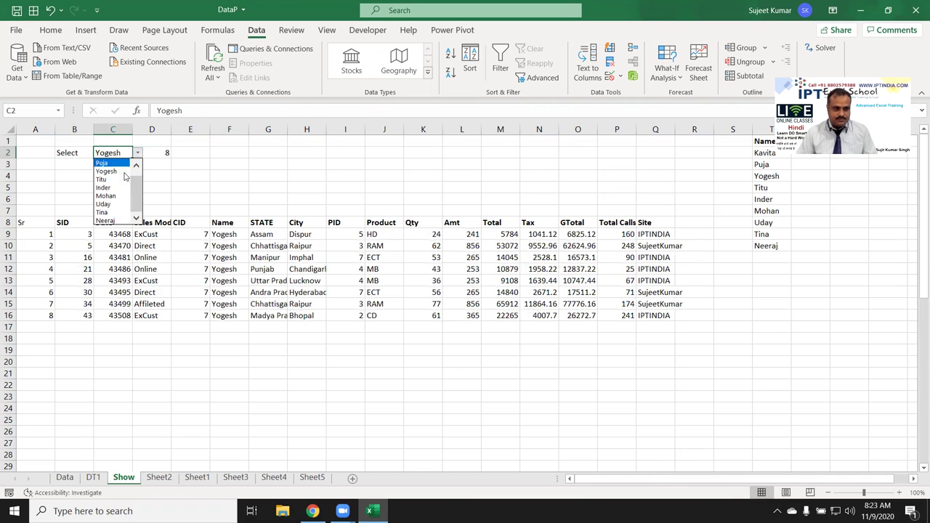
pyautogui.click(121, 179)
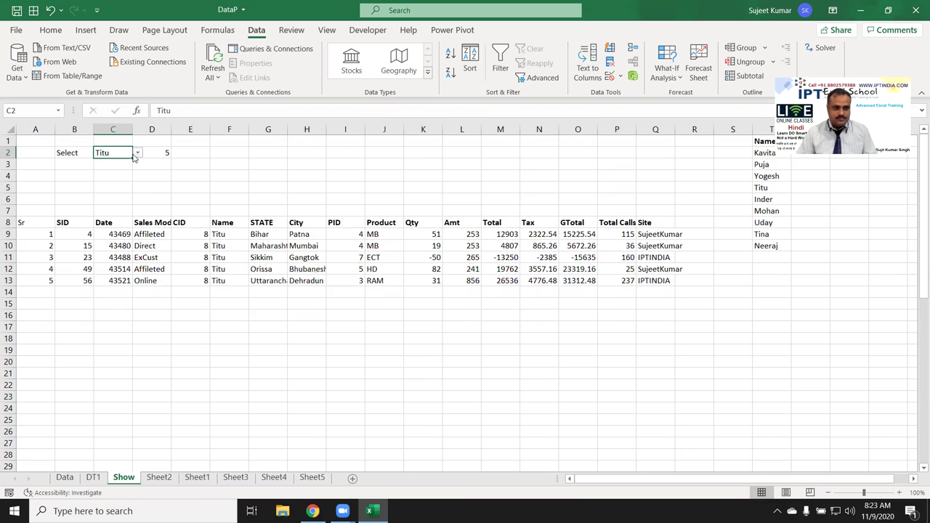
pyautogui.click(137, 154)
pyautogui.click(122, 185)
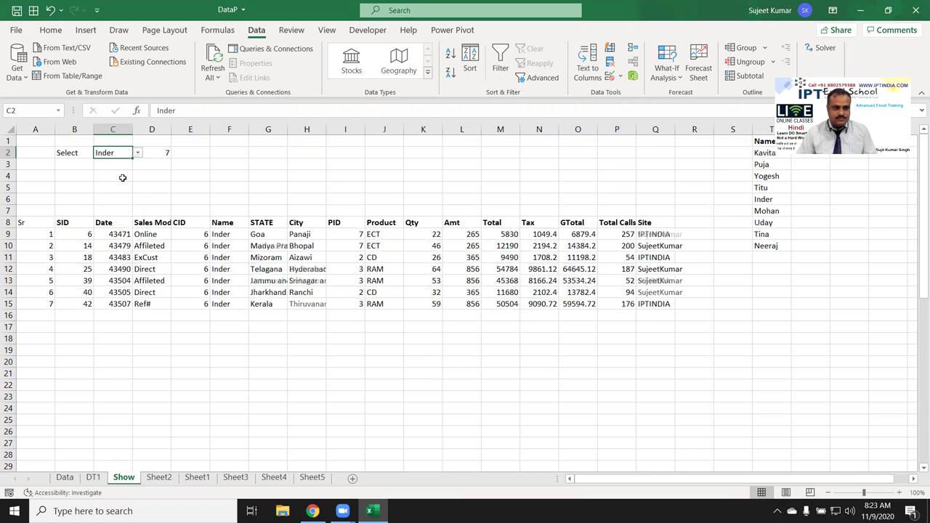
pyautogui.click(136, 153)
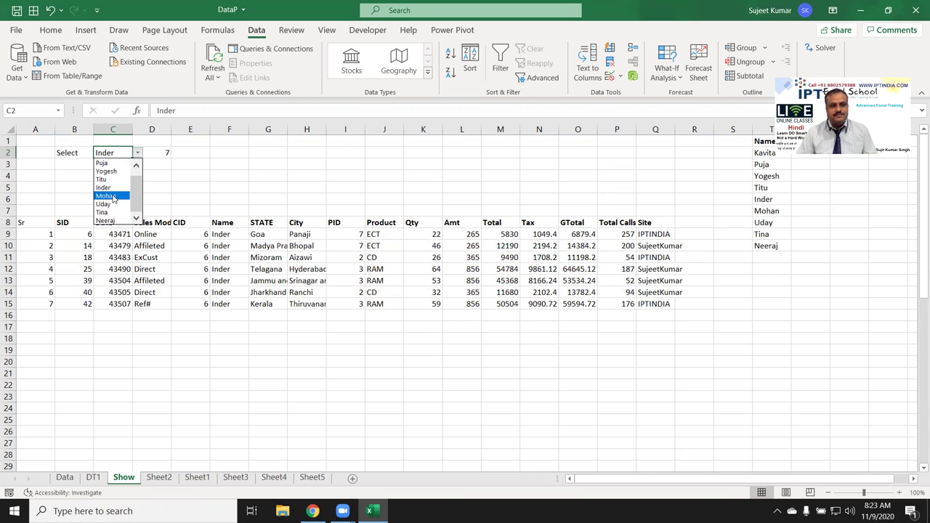
pyautogui.click(113, 196)
pyautogui.click(136, 153)
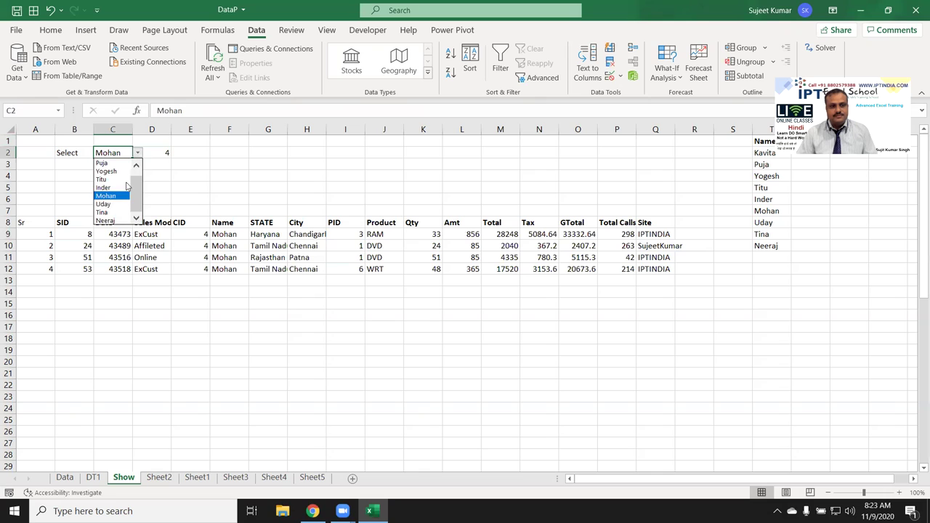
pyautogui.click(117, 204)
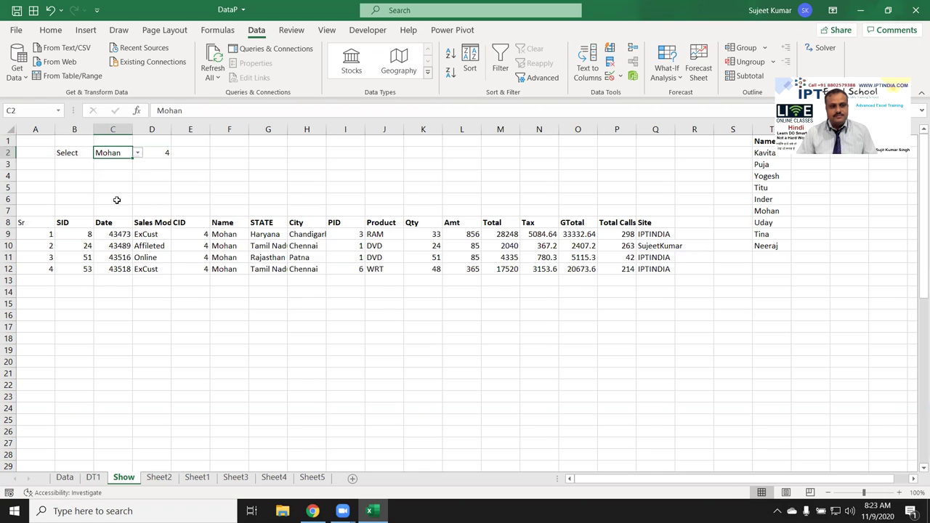
pyautogui.click(137, 152)
pyautogui.click(116, 212)
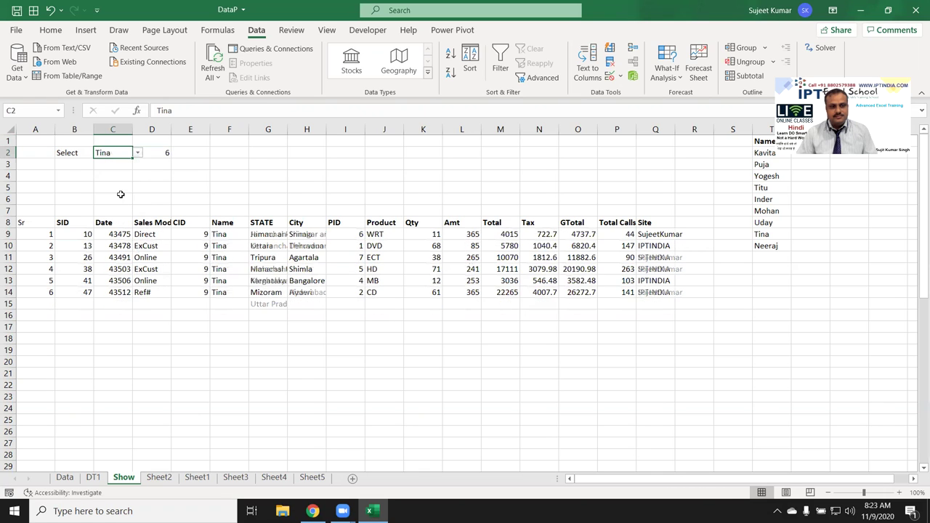
pyautogui.click(137, 154)
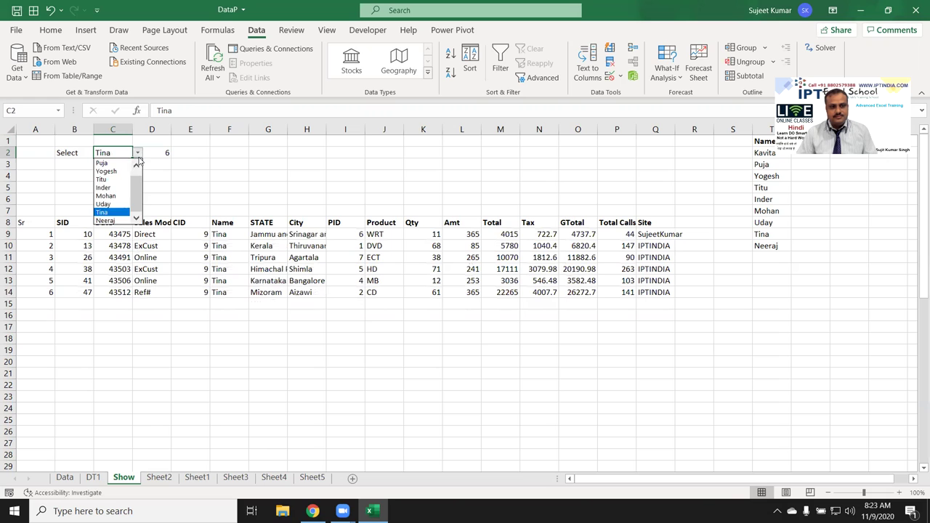
pyautogui.click(114, 220)
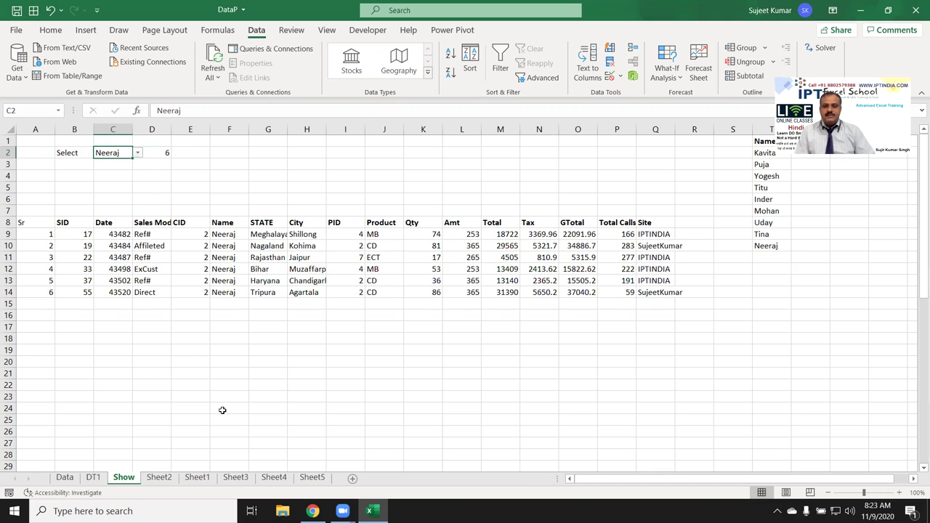
pyautogui.click(253, 191)
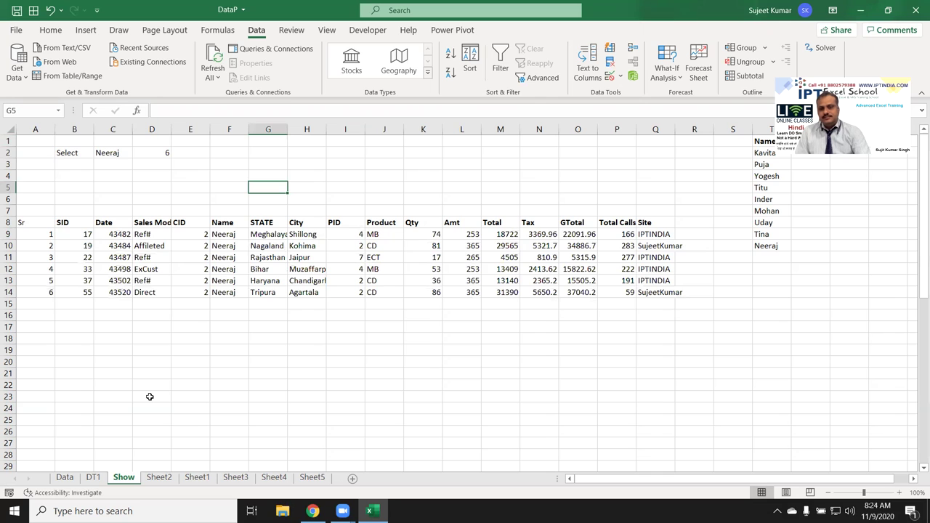
pyautogui.click(94, 478)
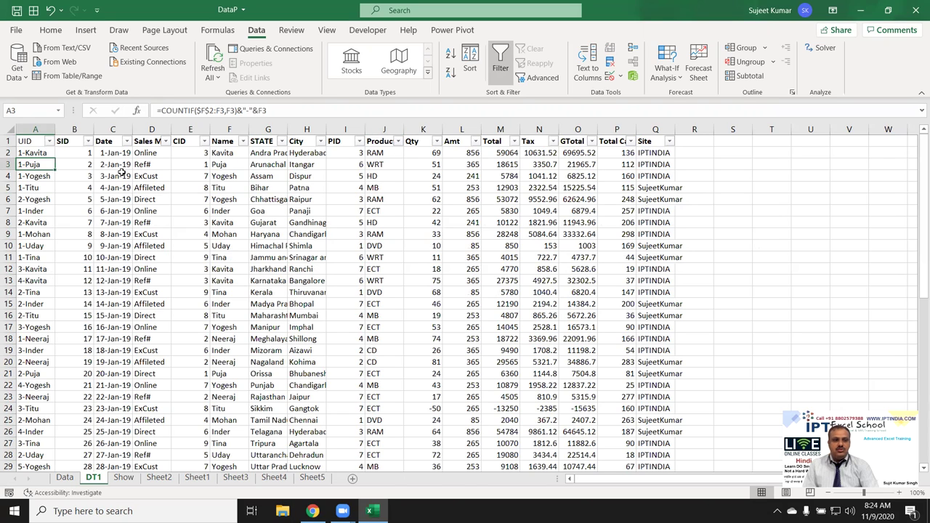
pyautogui.click(215, 166)
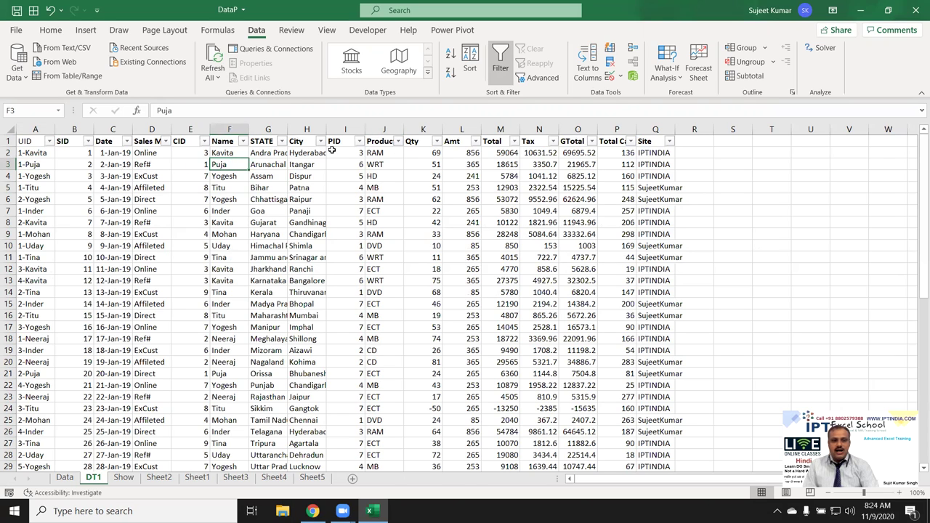
pyautogui.click(415, 163)
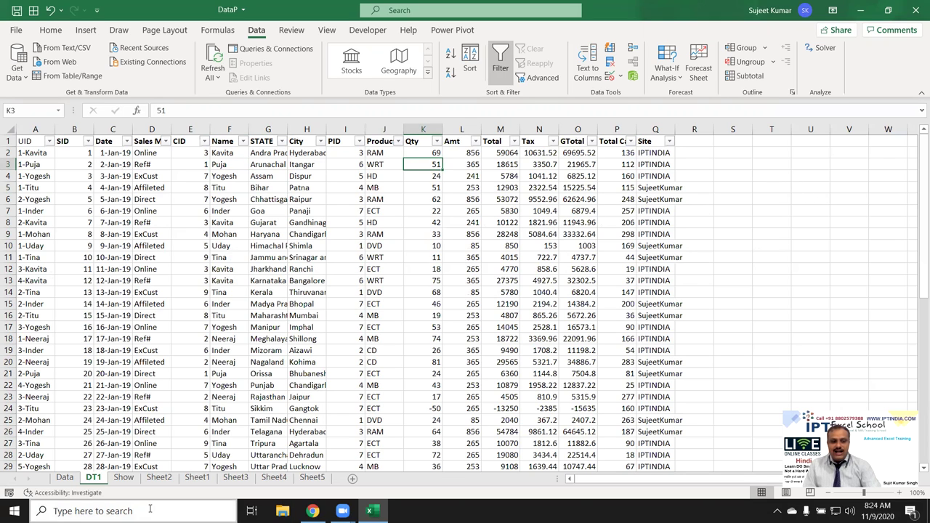
pyautogui.click(123, 477)
pyautogui.moveTo(289, 251); pyautogui.dragTo(274, 314)
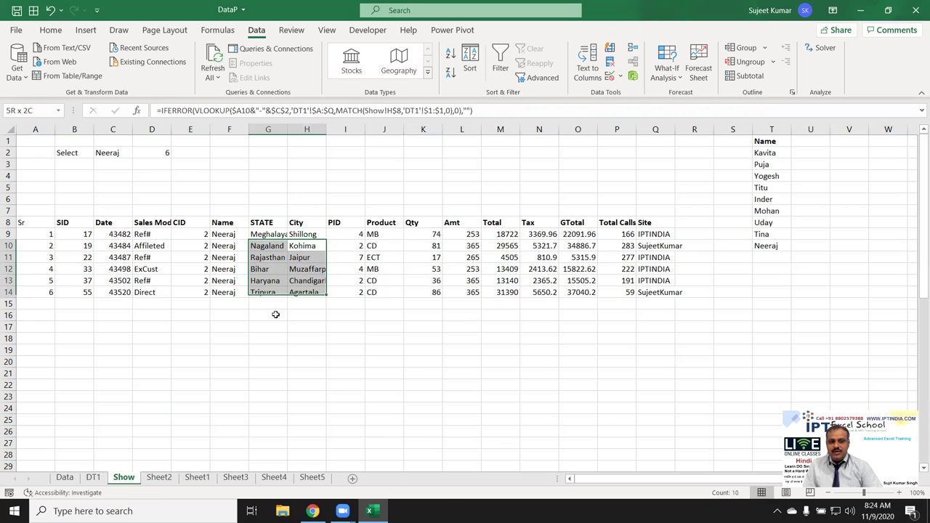
pyautogui.click(194, 153)
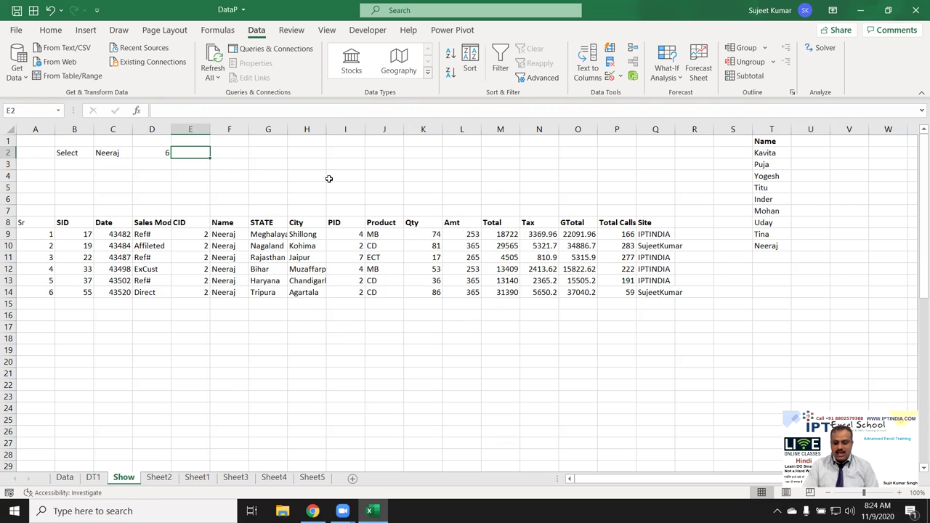
pyautogui.write('47')
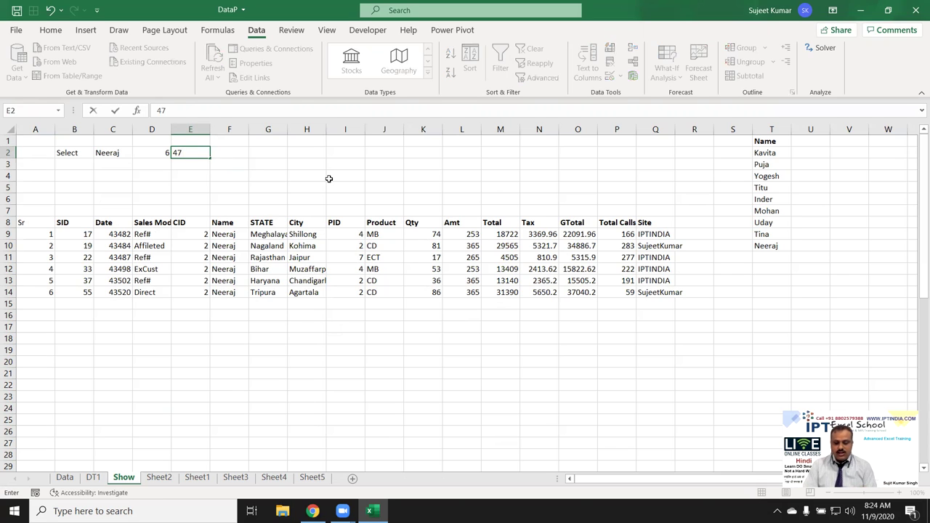
pyautogui.press('BackSpace')
pyautogui.press('BackSpace')
pyautogui.write('81,1')
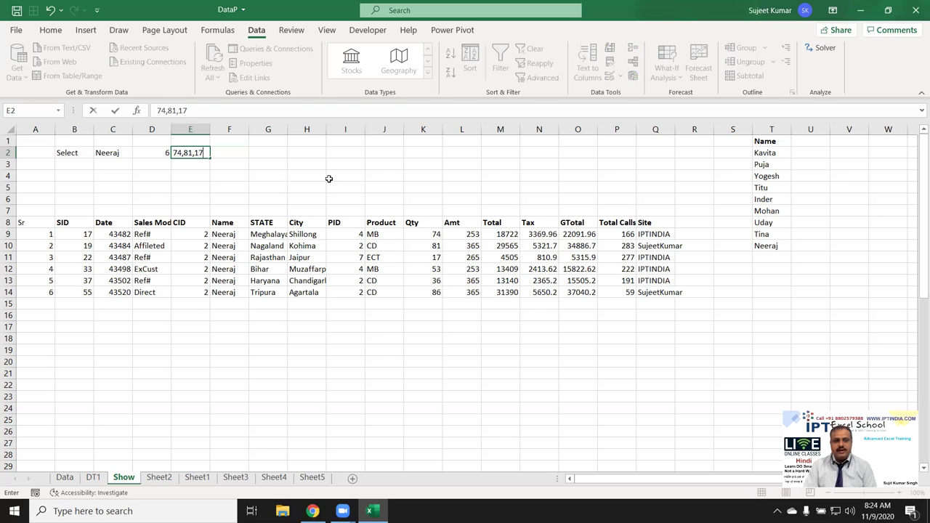
pyautogui.write('53')
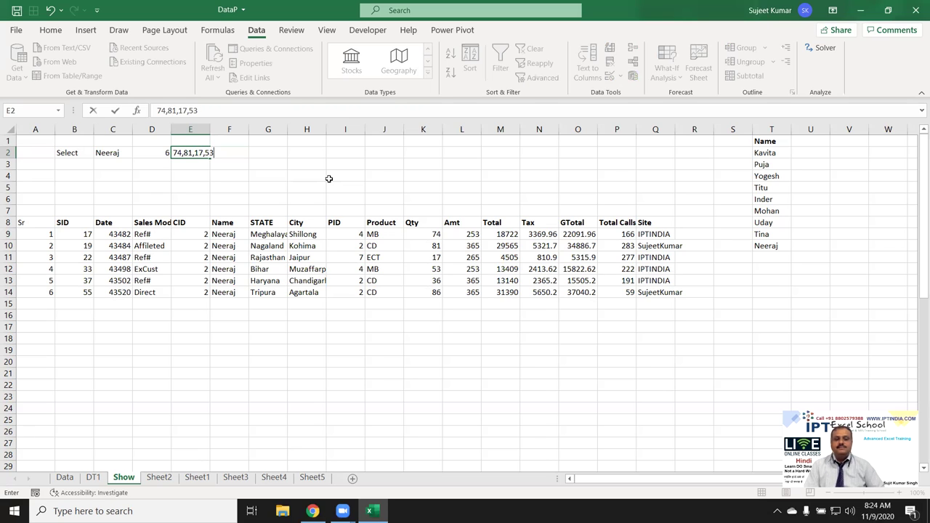
pyautogui.press('Escape')
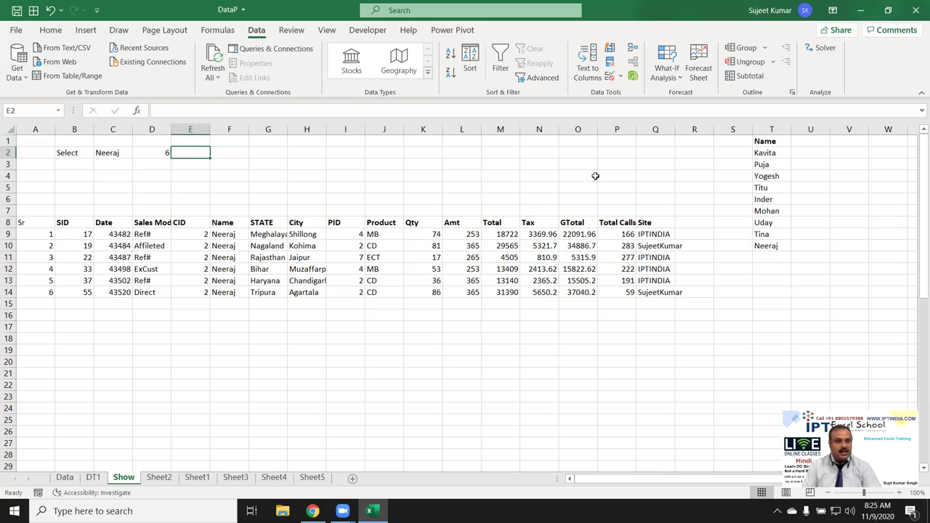
# Step: Begin E2's TEXTJOIN with "," delimiter, TRUE, and condition 'DT1'!F1:F58=Show!C2
pyautogui.write('=')
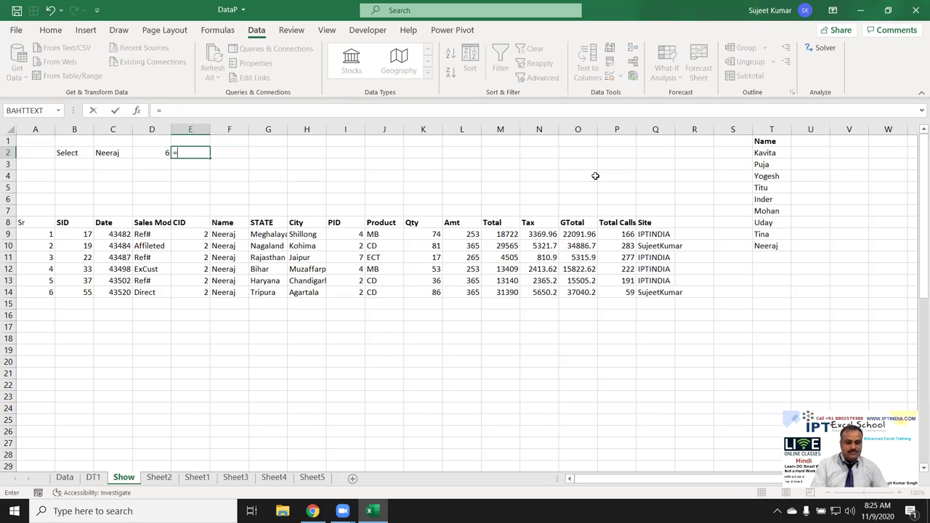
pyautogui.write('tex')
pyautogui.press('Down')
pyautogui.press('Tab')
pyautogui.write('"')
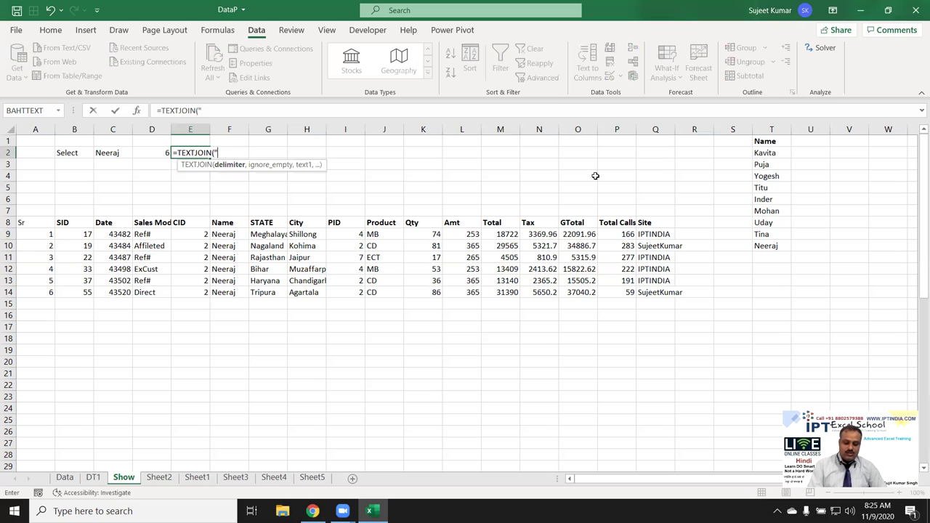
pyautogui.write(',",')
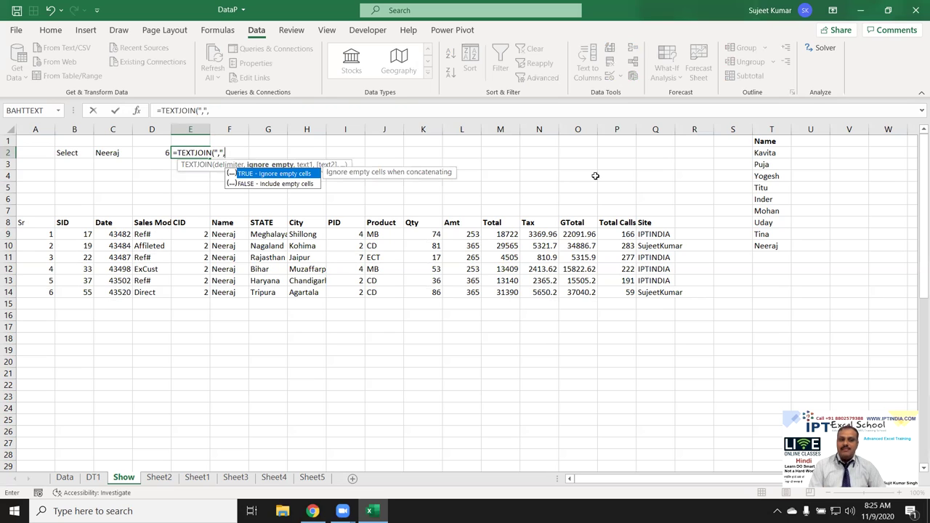
pyautogui.press('Tab')
pyautogui.write(',')
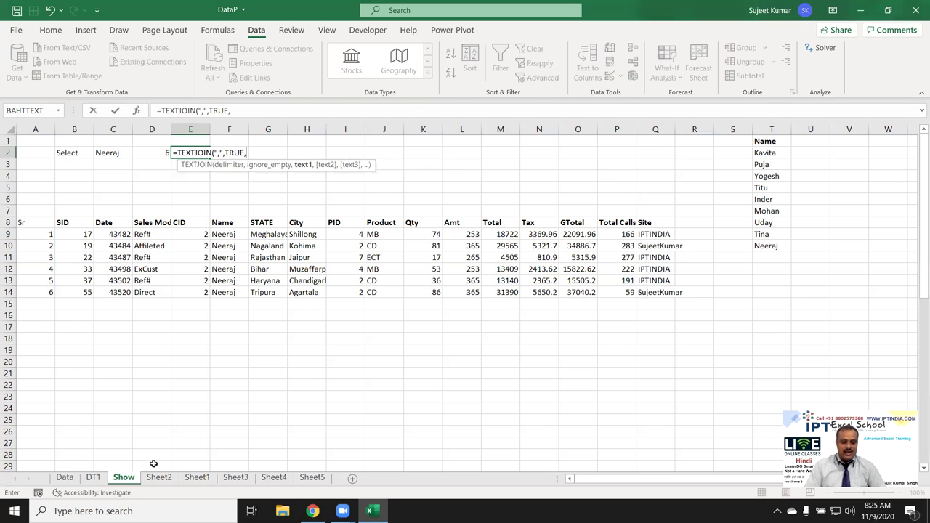
pyautogui.write('IF(')
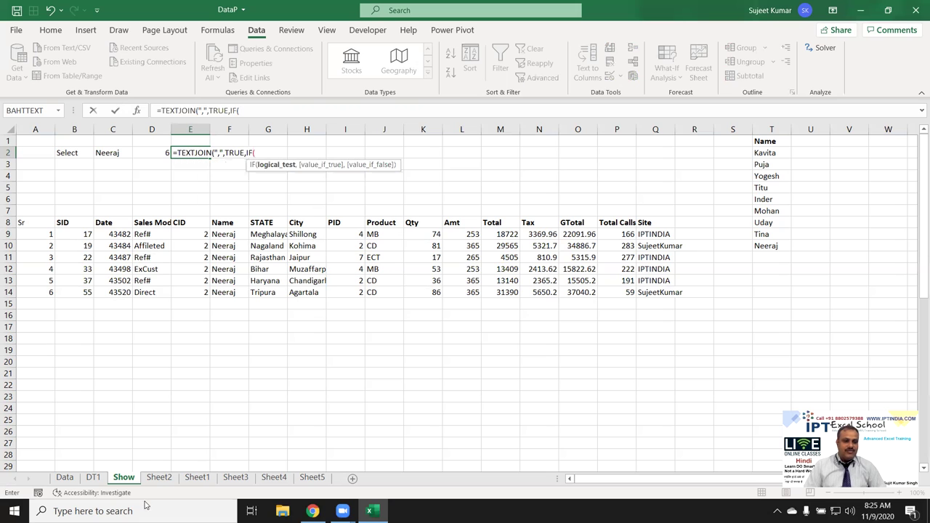
pyautogui.click(93, 477)
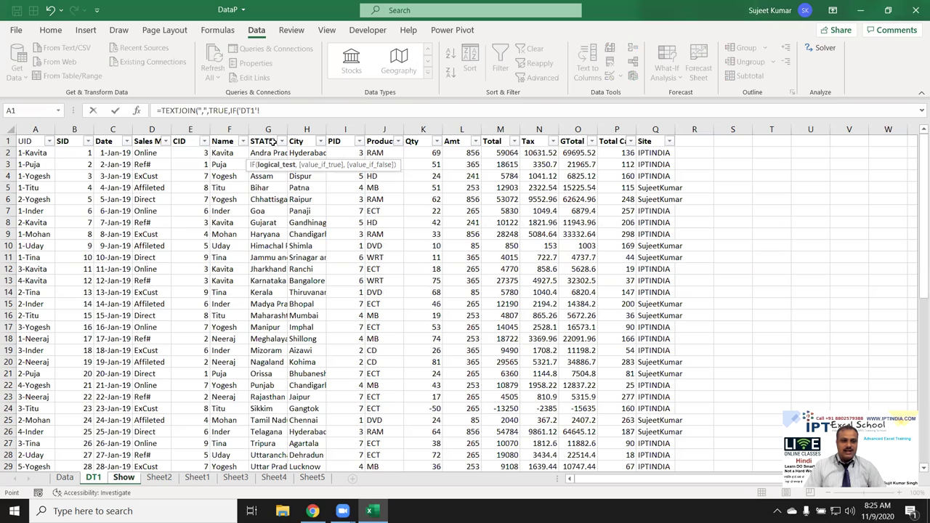
pyautogui.click(222, 142)
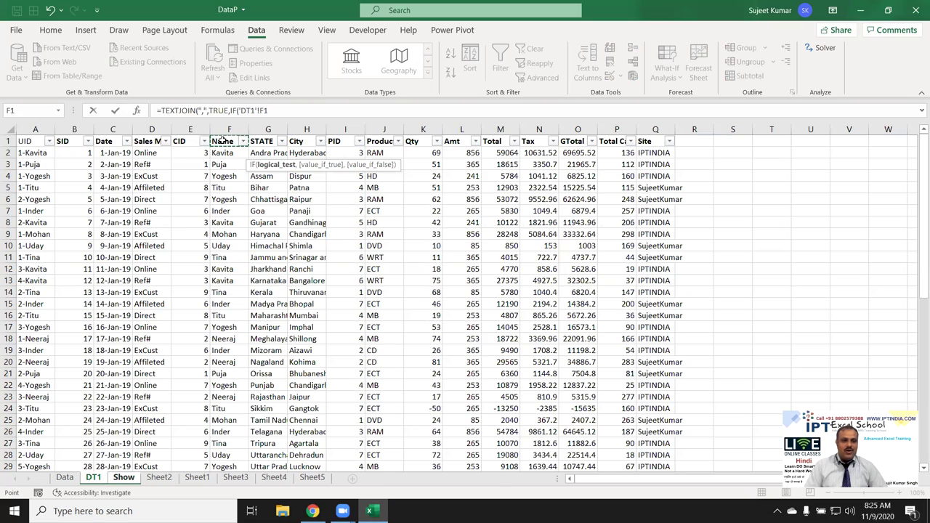
pyautogui.hotkey('ctrl', 'shift', 'Down')
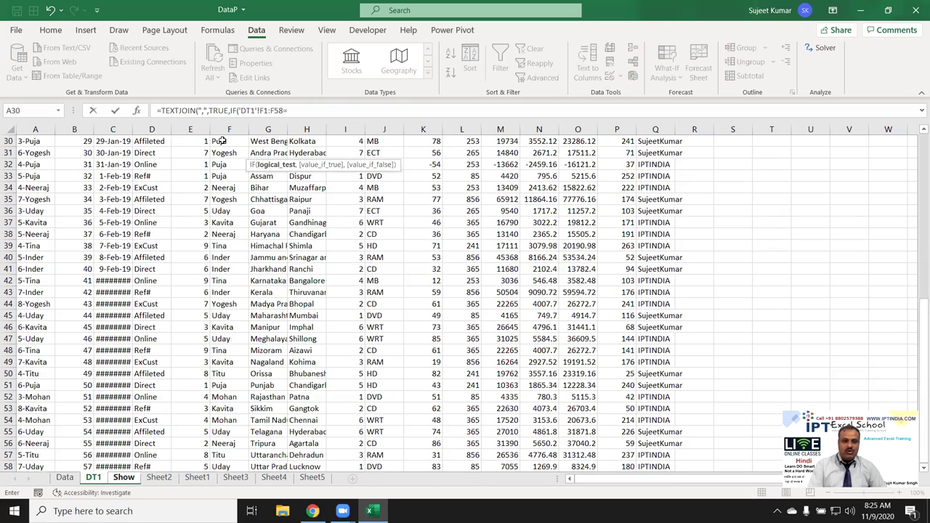
pyautogui.write('=')
pyautogui.click(120, 477)
pyautogui.click(112, 152)
# Step: Return 'DT1'!K1:K58 quantities else "", commit, and accept Excel's correction
pyautogui.write(',')
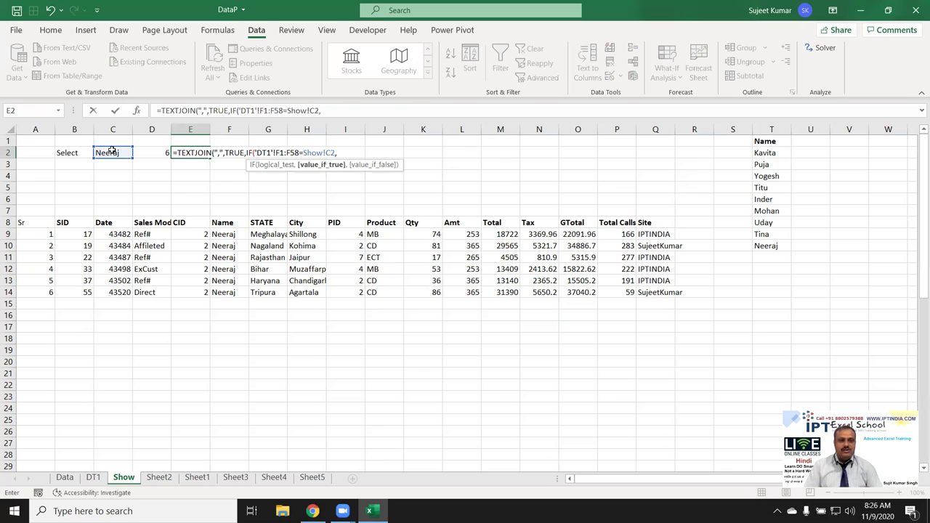
pyautogui.click(93, 477)
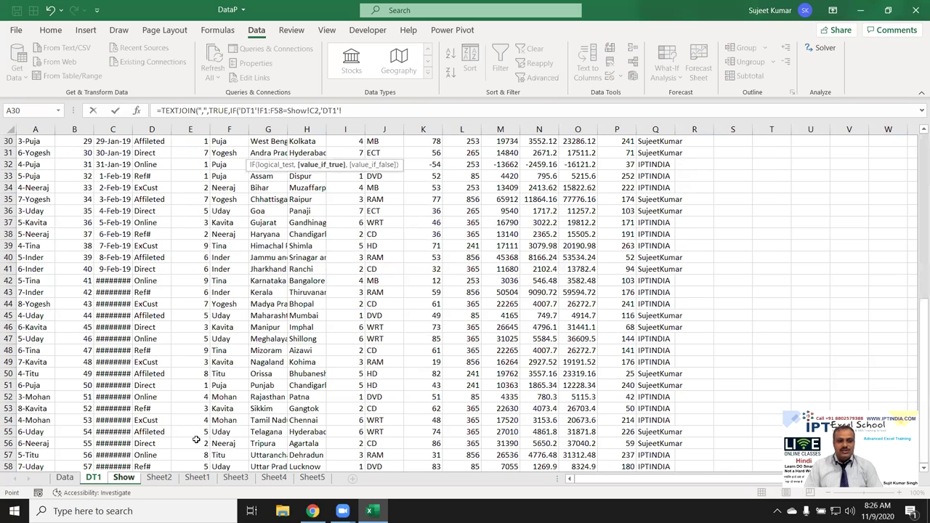
pyautogui.click(410, 187)
pyautogui.hotkey('ctrl', 'Up')
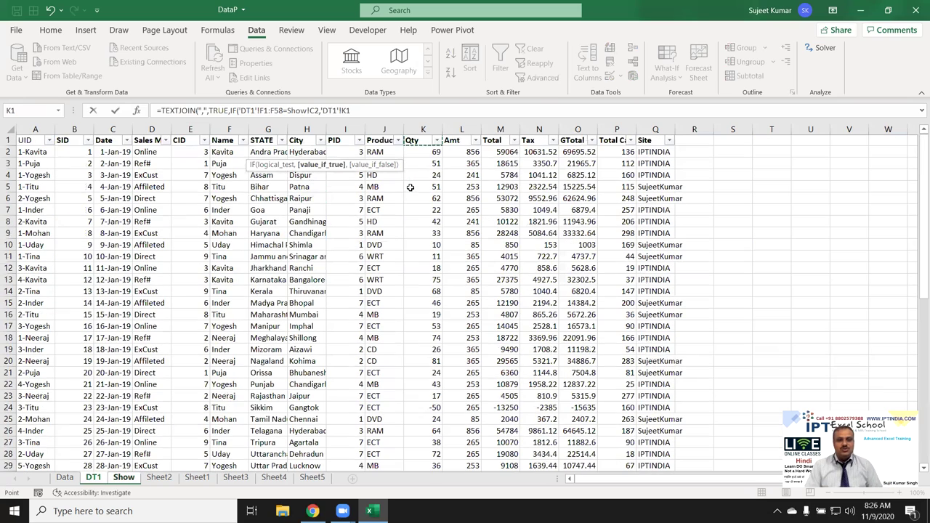
pyautogui.hotkey('ctrl', 'shift', 'Down')
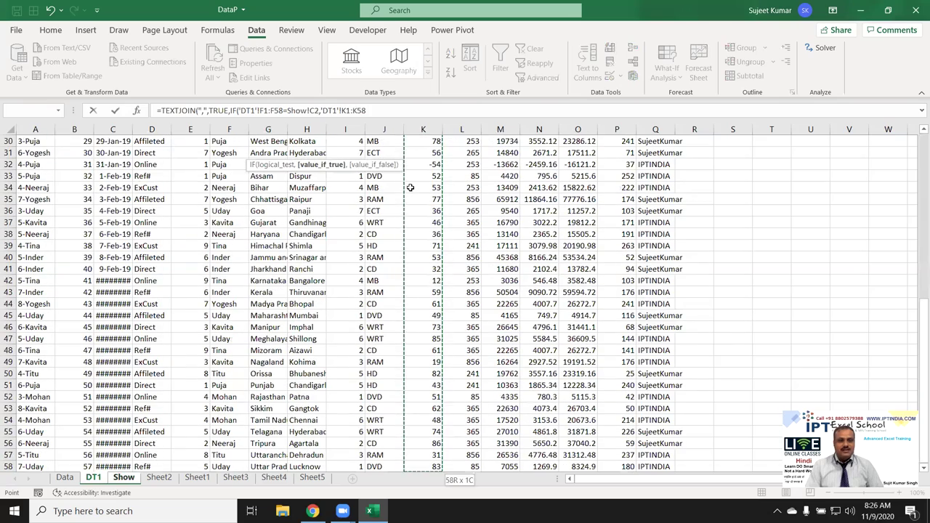
pyautogui.write(')')
pyautogui.press('BackSpace')
pyautogui.write(',""')
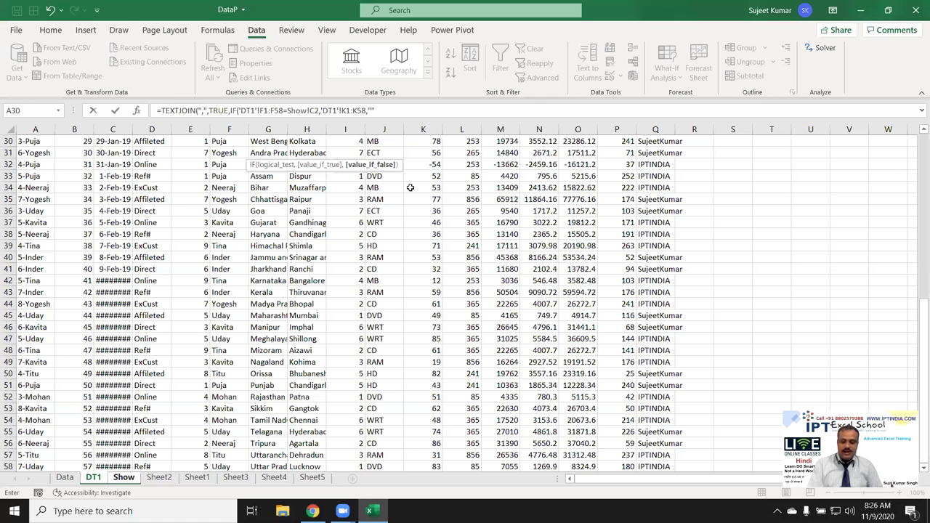
pyautogui.write(')')
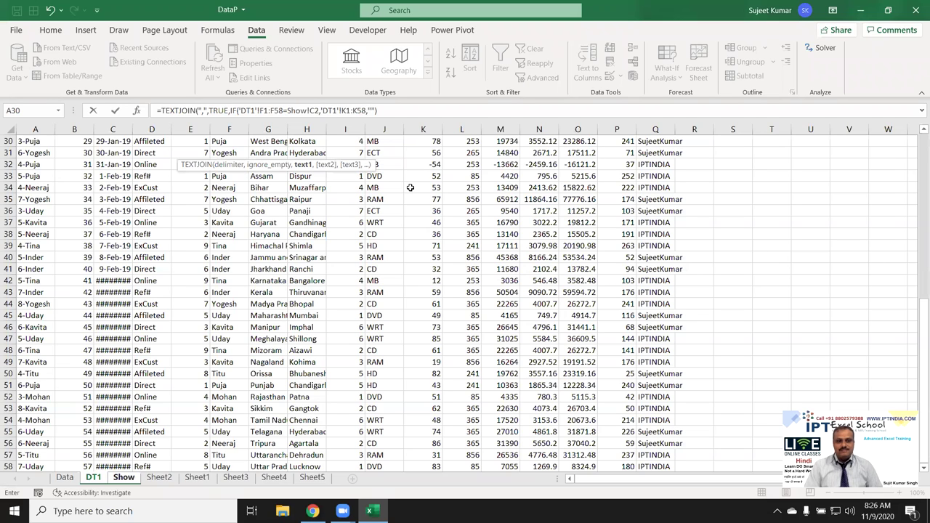
pyautogui.press('Return')
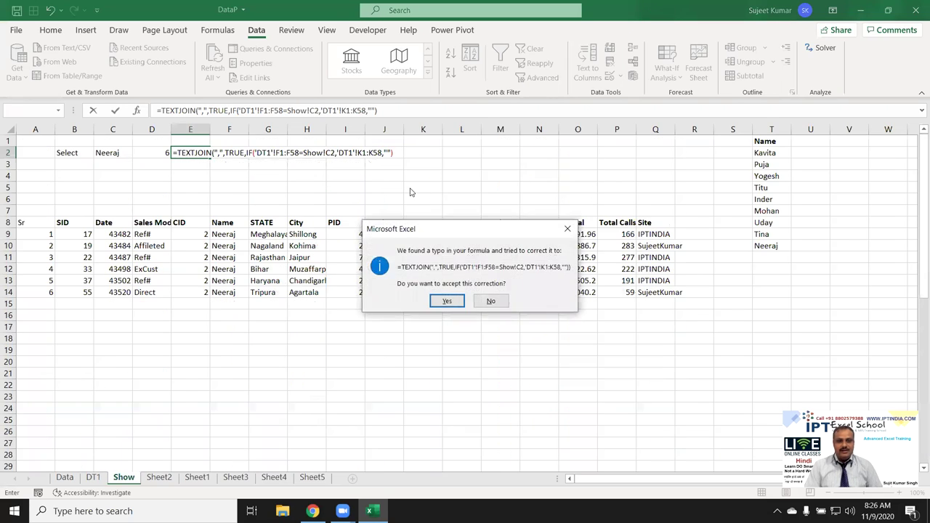
pyautogui.press('Return')
pyautogui.press('Up')
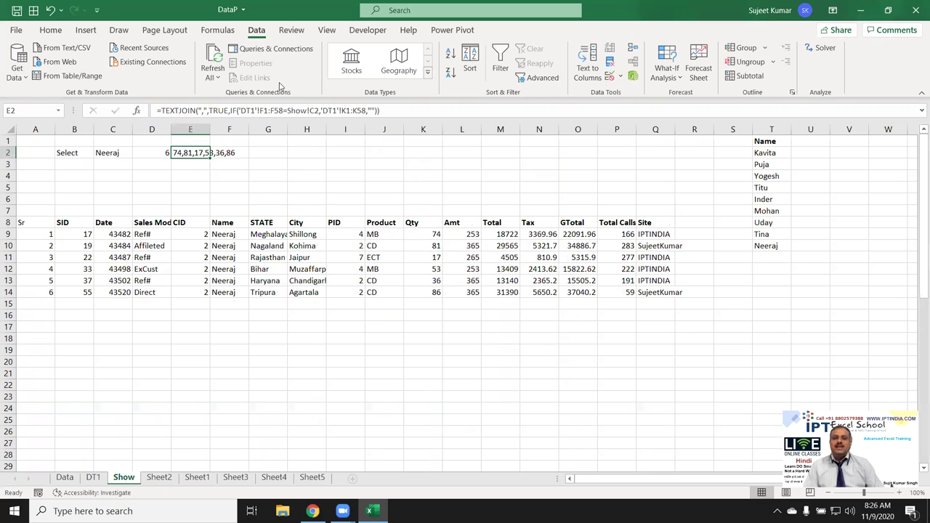
# Step: Step through E2's formula in Evaluate Formula to 74,81,17,53,36,86, then close it
pyautogui.click(209, 32)
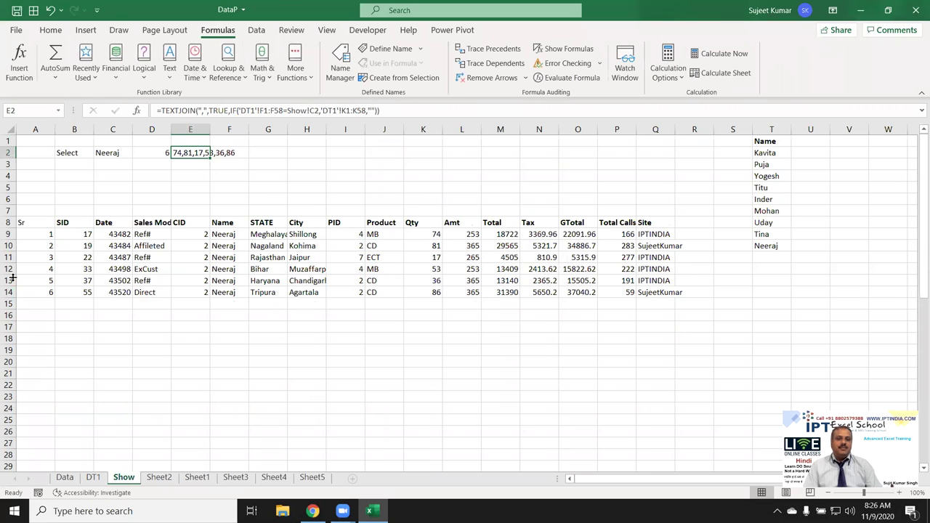
pyautogui.click(570, 78)
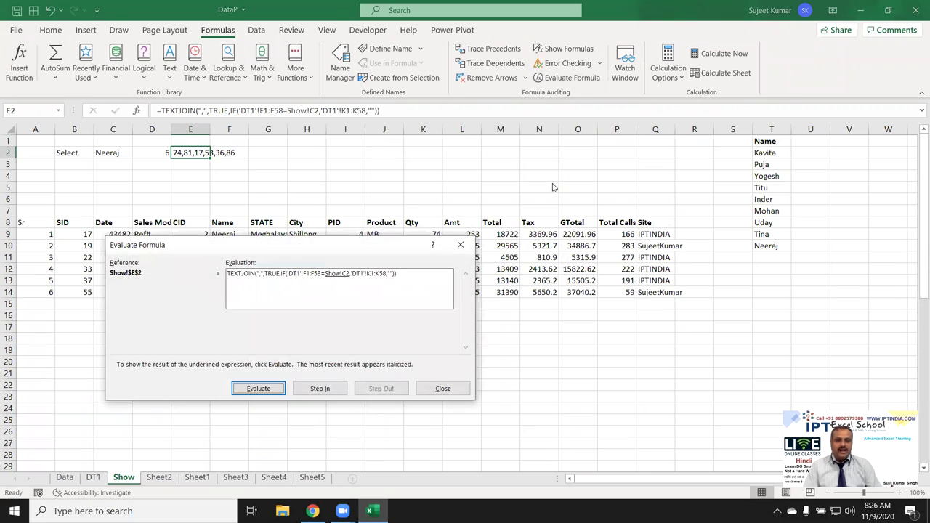
pyautogui.moveTo(338, 245); pyautogui.dragTo(600, 214)
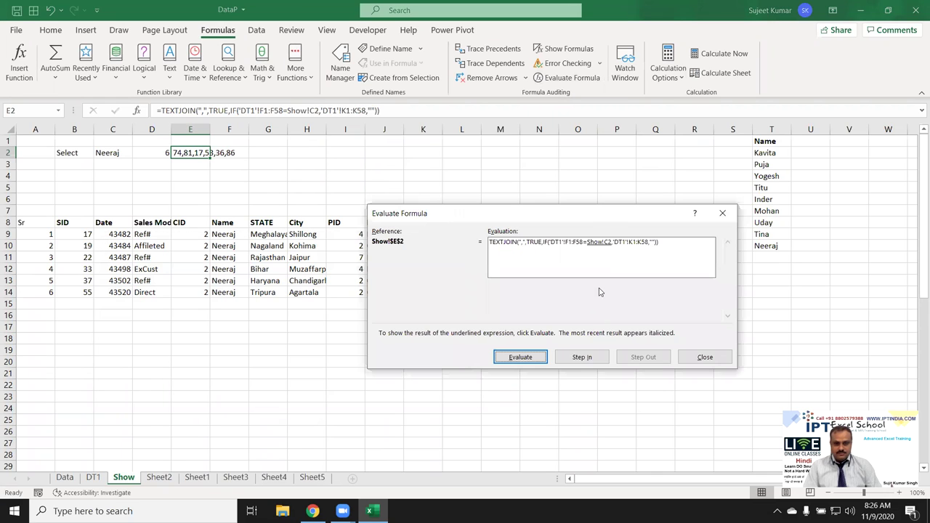
pyautogui.click(536, 362)
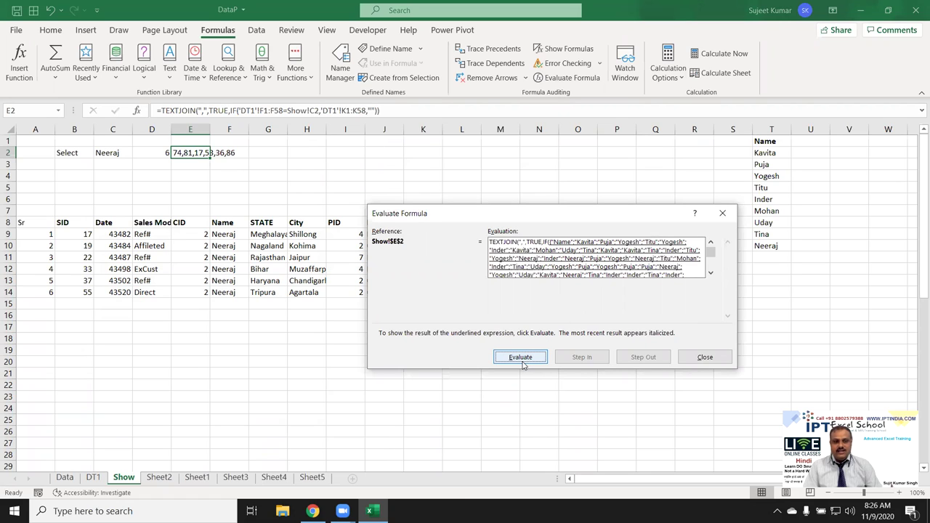
pyautogui.click(522, 362)
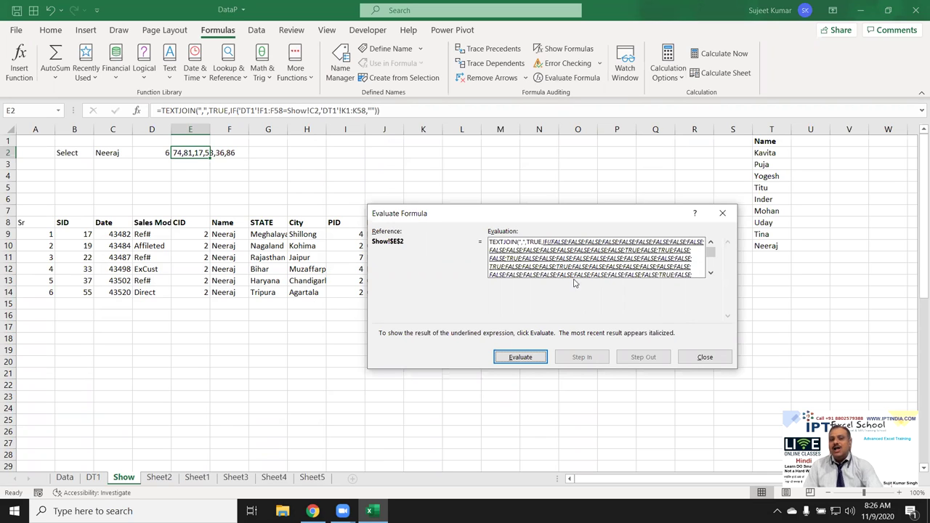
pyautogui.click(531, 361)
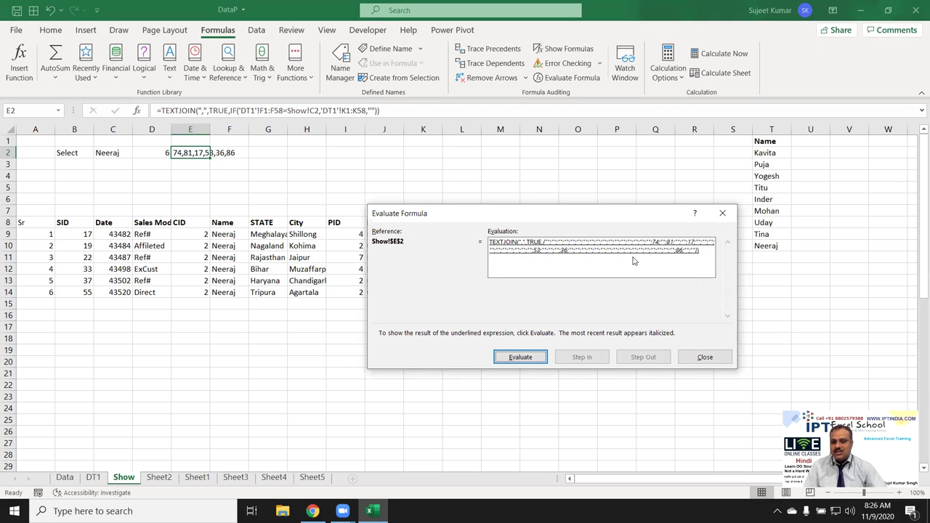
pyautogui.click(529, 359)
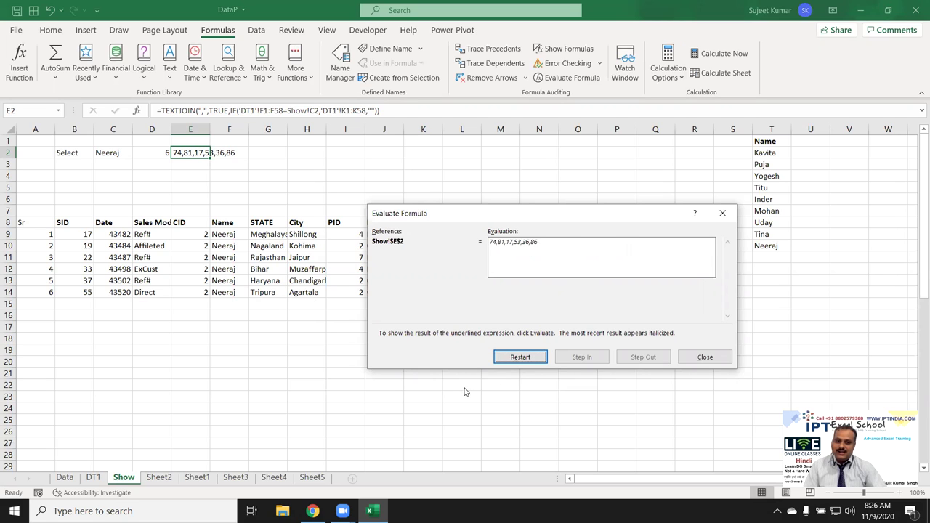
pyautogui.click(706, 358)
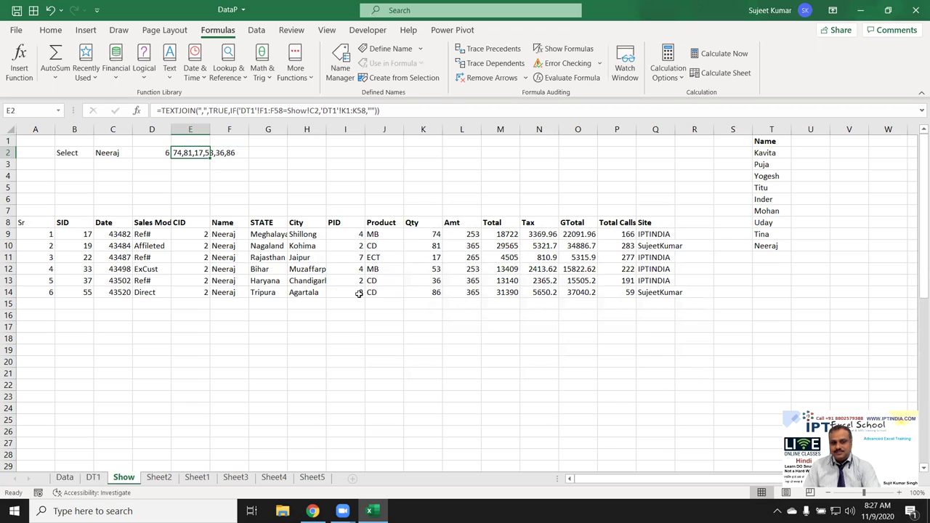
# Step: Pass through Sheet4 and Sheet5 and add a new blank Sheet8
pyautogui.click(280, 477)
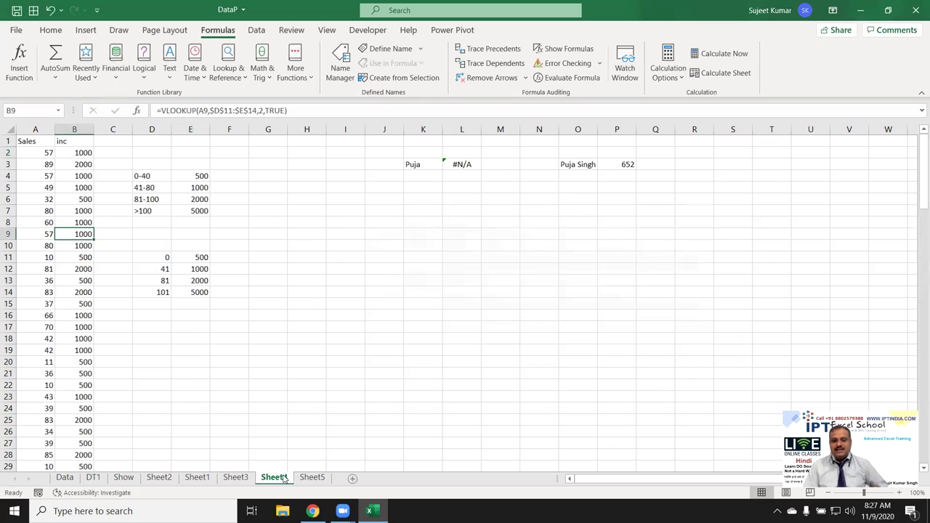
pyautogui.click(301, 477)
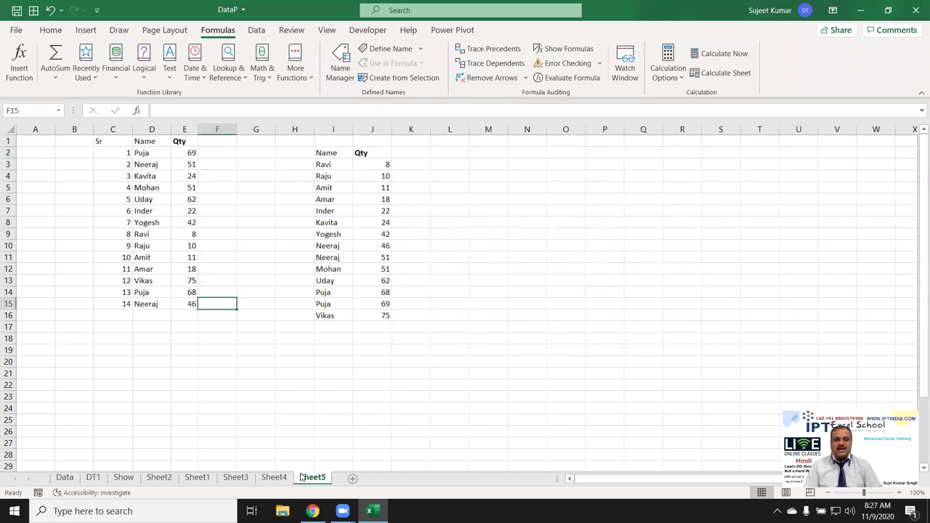
pyautogui.click(352, 477)
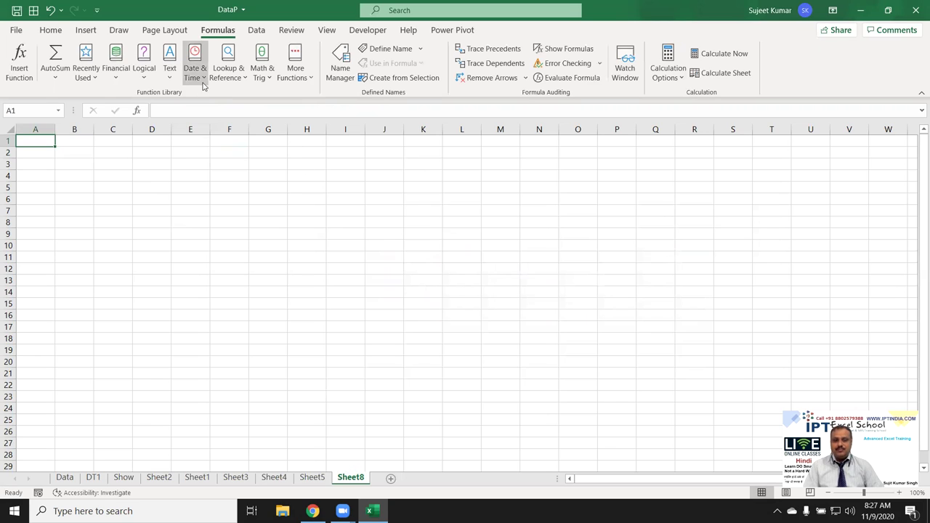
# Step: Browse the Lookup & Reference function list and close it without choosing
pyautogui.click(226, 69)
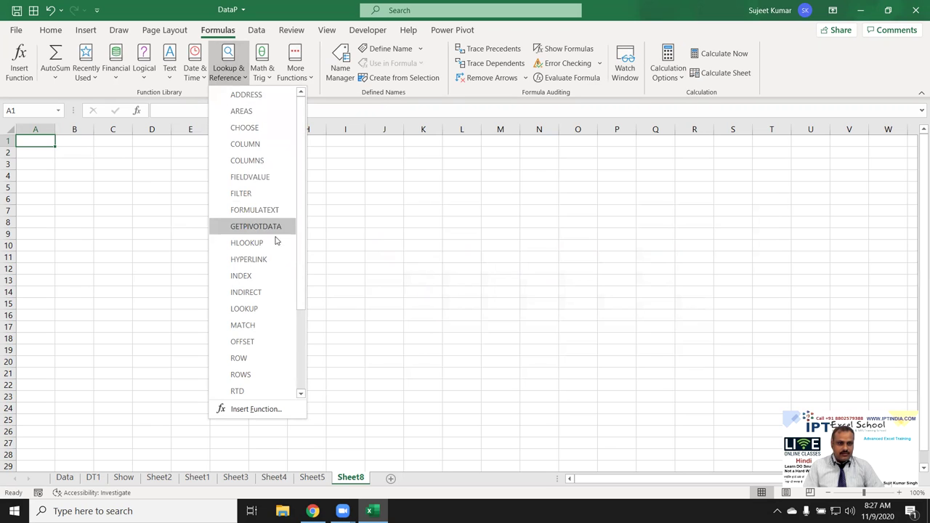
pyautogui.scroll(-3, 280, 327)
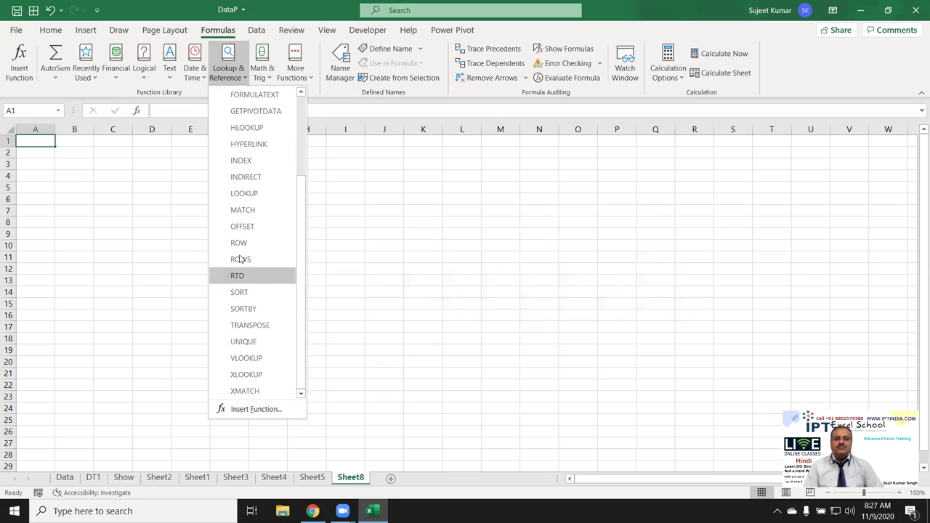
pyautogui.click(318, 258)
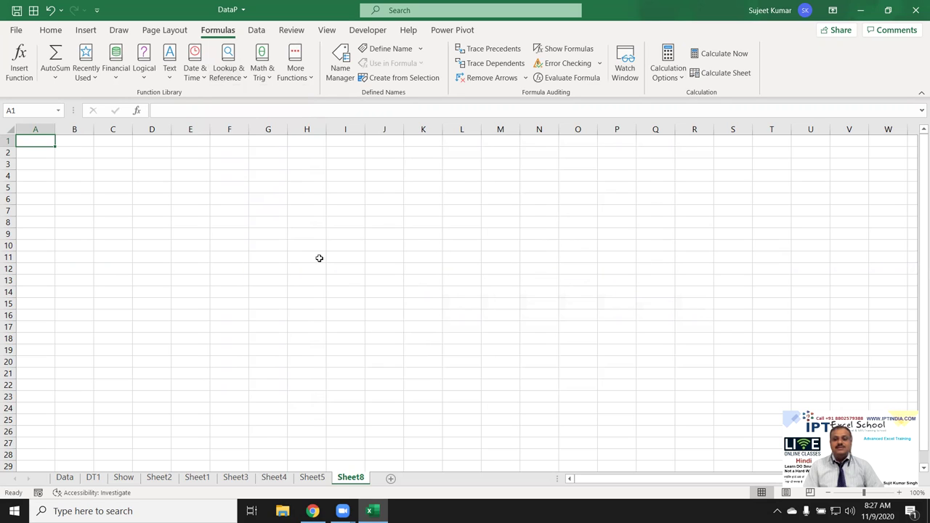
# Step: Rename the new Sheet8 tab to Att
pyautogui.click(112, 164)
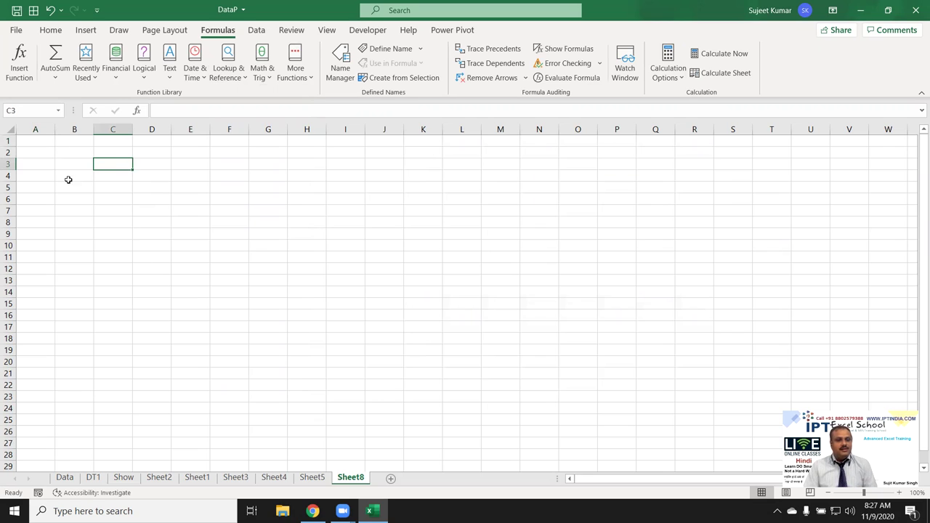
pyautogui.doubleClick(356, 478)
pyautogui.write('Att')
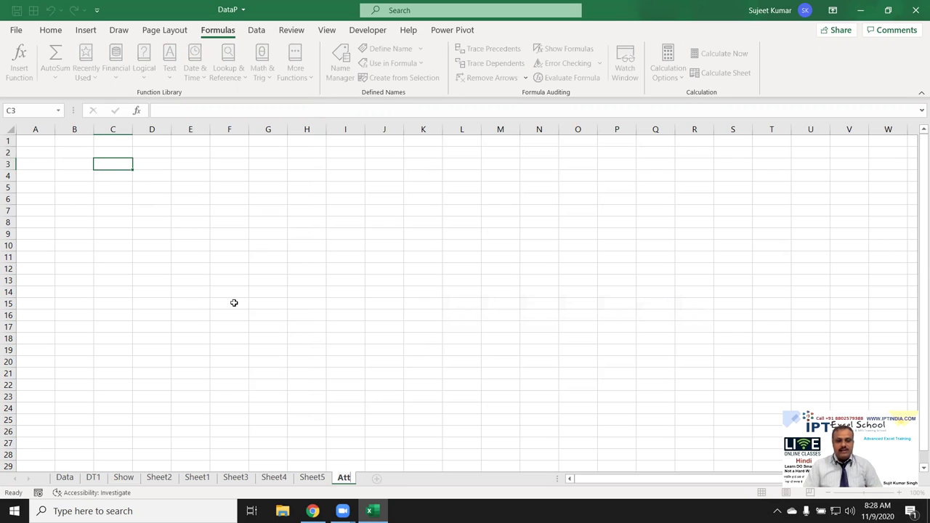
pyautogui.click(234, 302)
# Step: Put the Name heading in A1 and fill dates from 1-Oct to 11-Nov across row 1
pyautogui.click(38, 141)
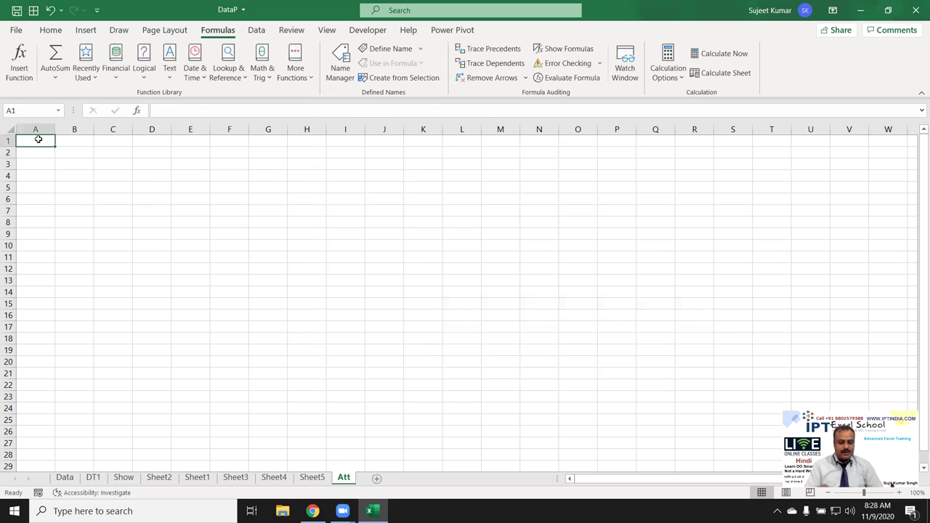
pyautogui.write('NAme')
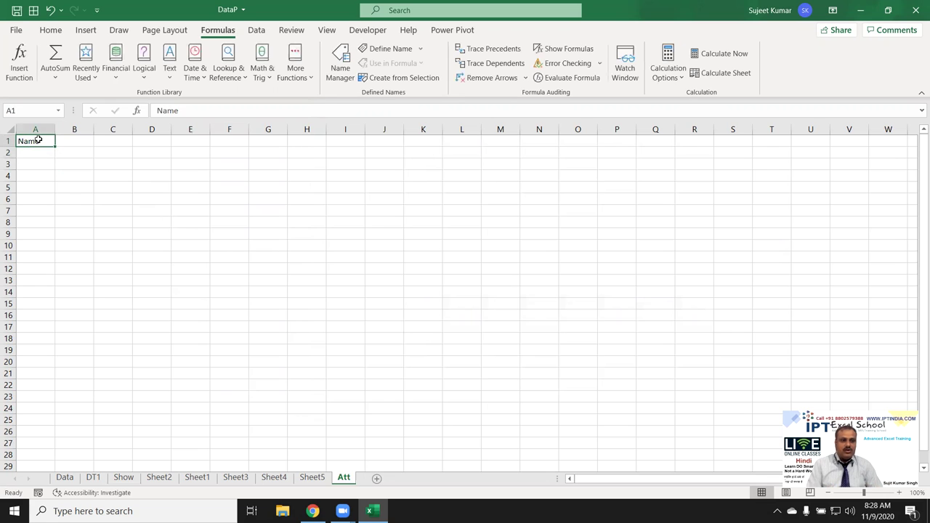
pyautogui.press('Tab')
pyautogui.write('1')
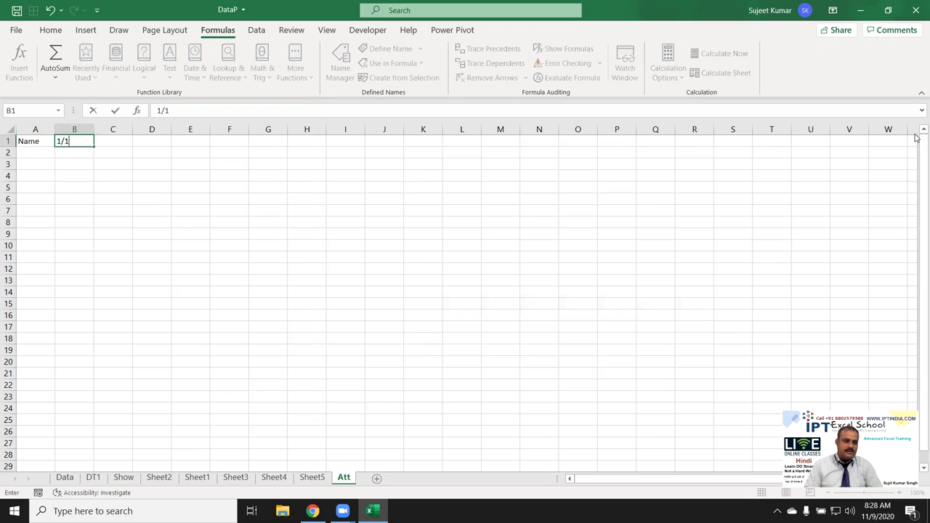
pyautogui.press('Escape')
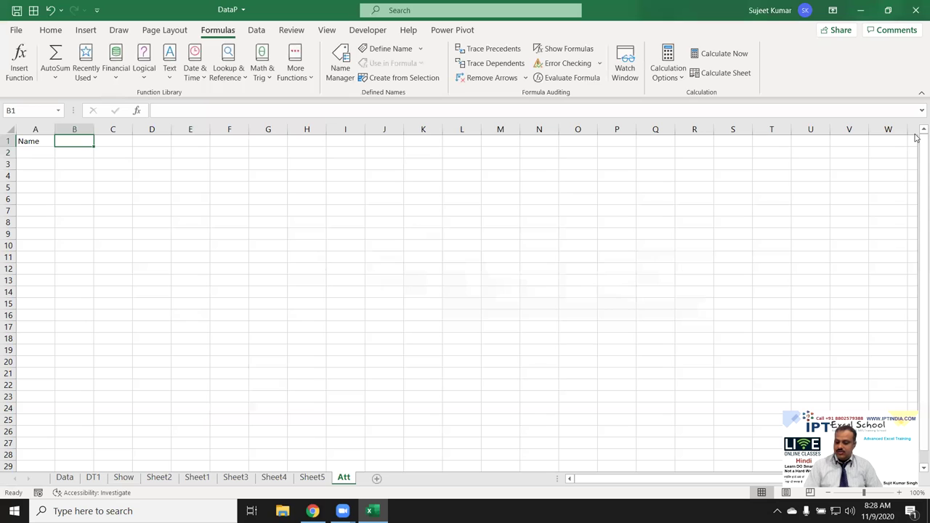
pyautogui.write('10')
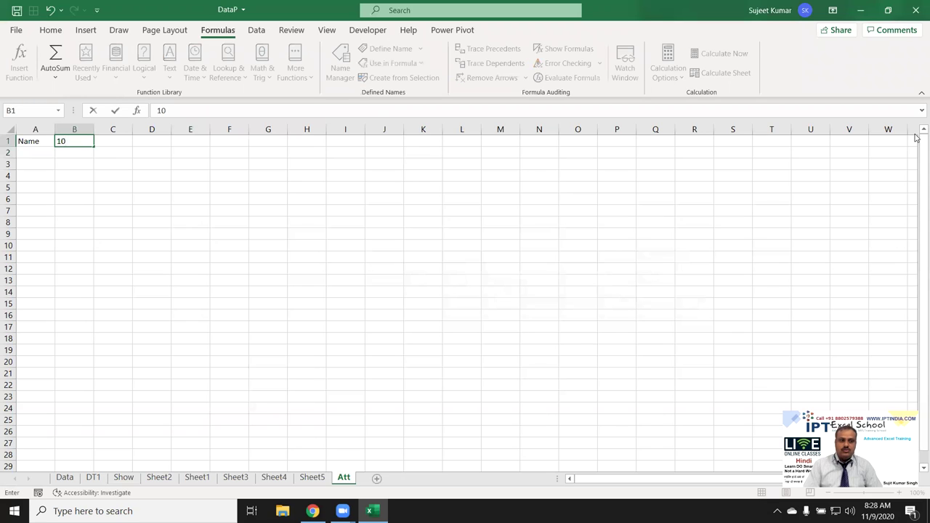
pyautogui.write('1')
pyautogui.press('Return')
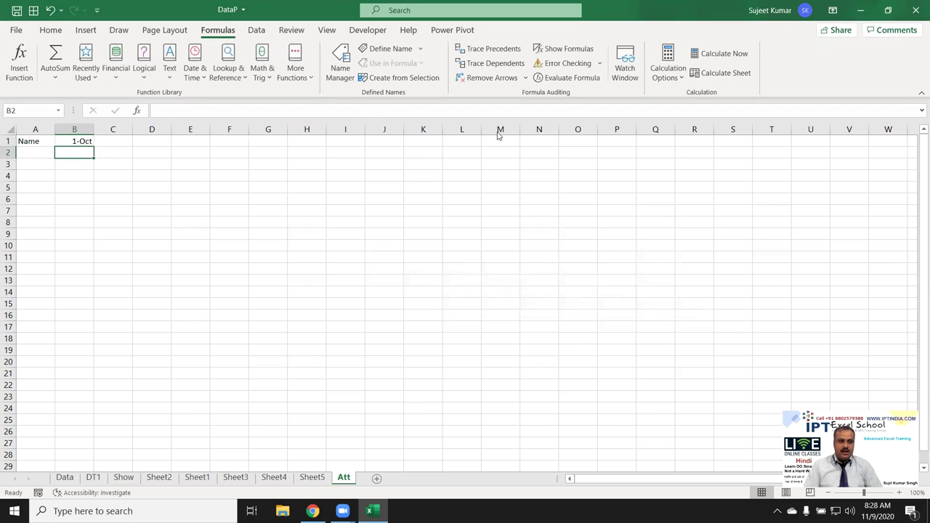
pyautogui.click(87, 141)
pyautogui.moveTo(93, 143); pyautogui.dragTo(916, 170)
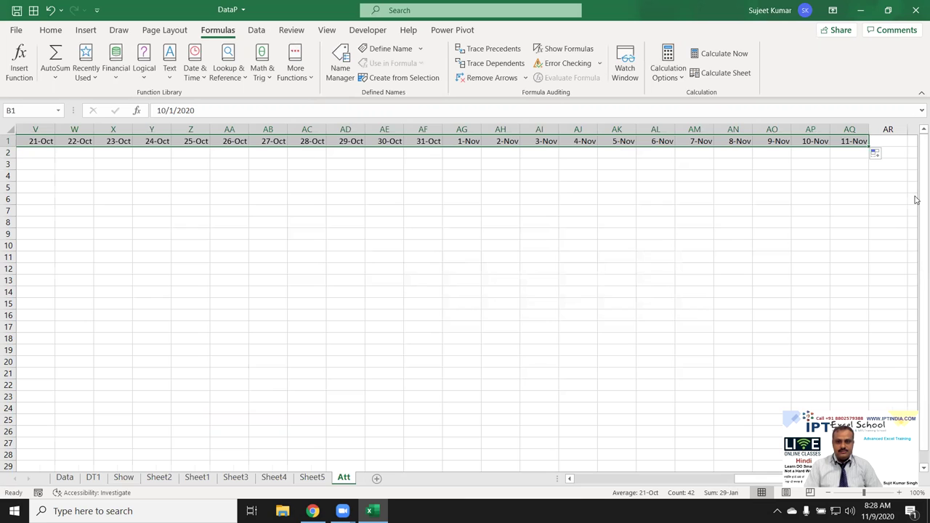
# Step: Enter Puja in A2 and fill the twelve names down to A13
pyautogui.hotkey('ctrl', 'Home')
pyautogui.press('Down')
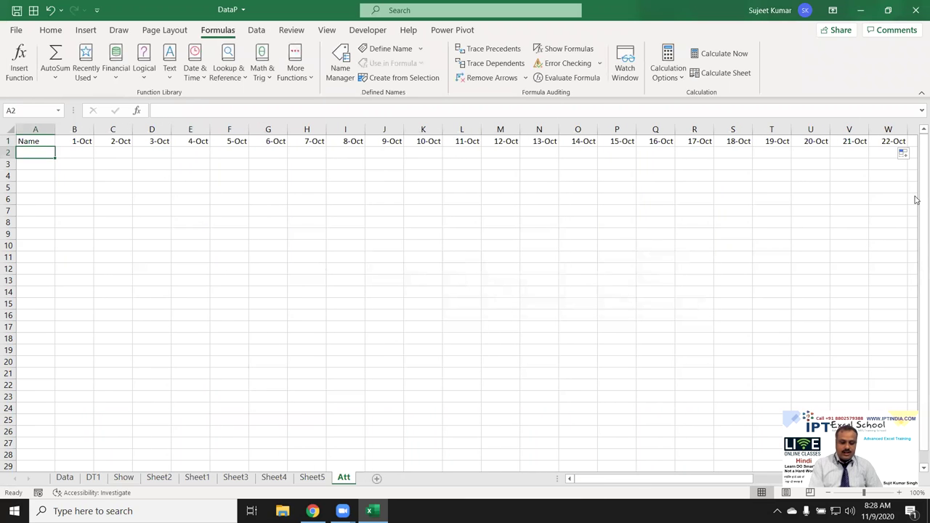
pyautogui.write('Puja')
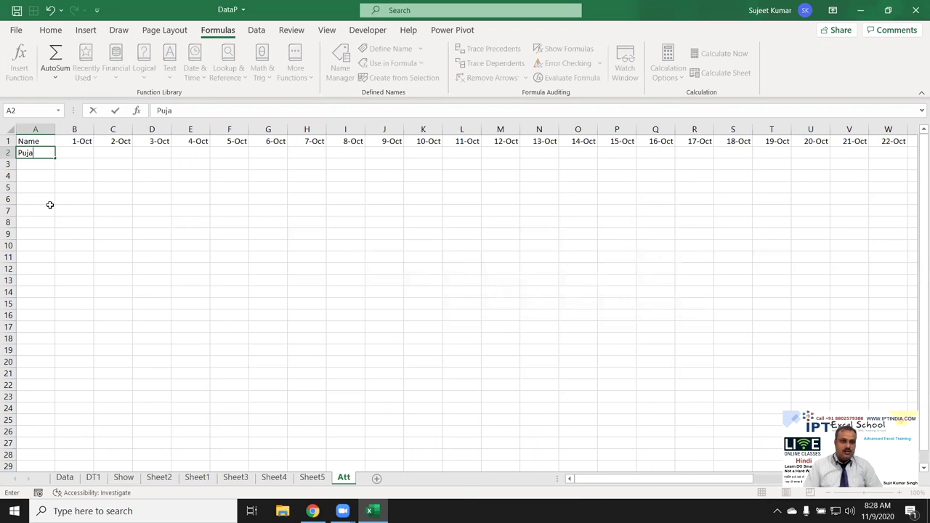
pyautogui.click(46, 207)
pyautogui.click(42, 153)
pyautogui.moveTo(53, 157); pyautogui.dragTo(46, 263)
pyautogui.click(37, 258)
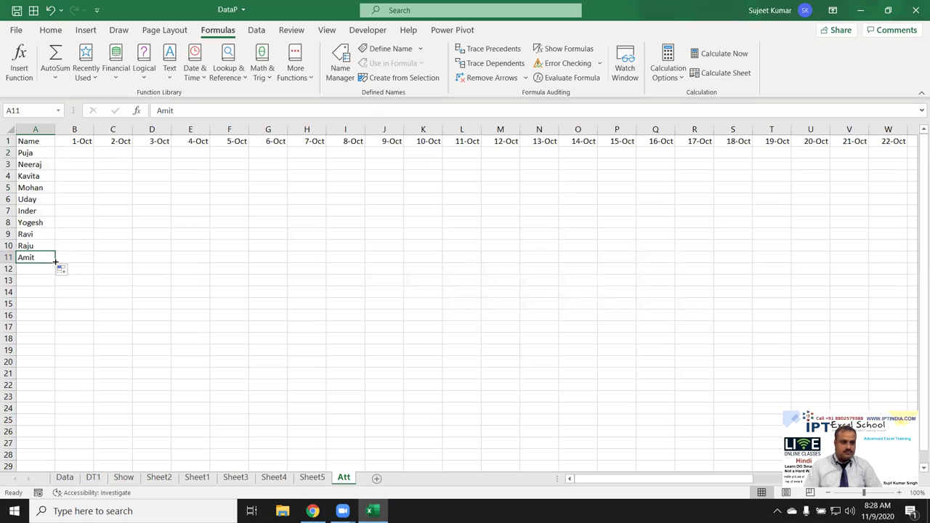
pyautogui.moveTo(56, 261); pyautogui.dragTo(52, 282)
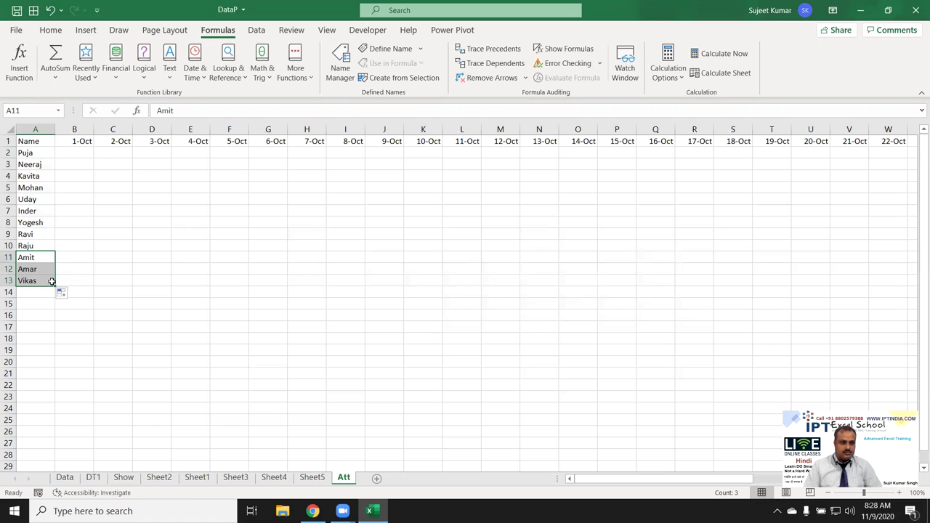
pyautogui.click(50, 280)
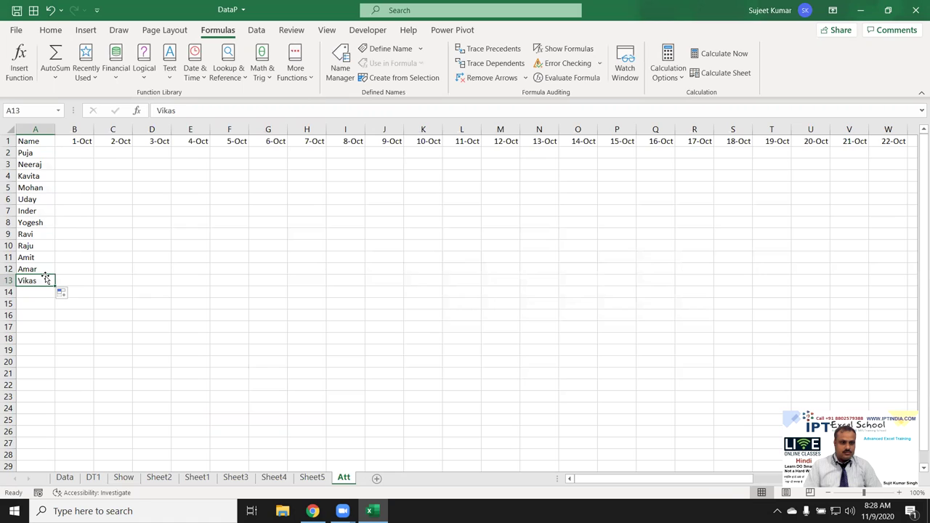
pyautogui.moveTo(54, 284); pyautogui.dragTo(46, 300)
pyautogui.click(39, 290)
pyautogui.hotkey('ctrl', 'z')
# Step: Enter the formula =RANDBETWEEN(10,90) in B2
pyautogui.hotkey('ctrl', 'Up')
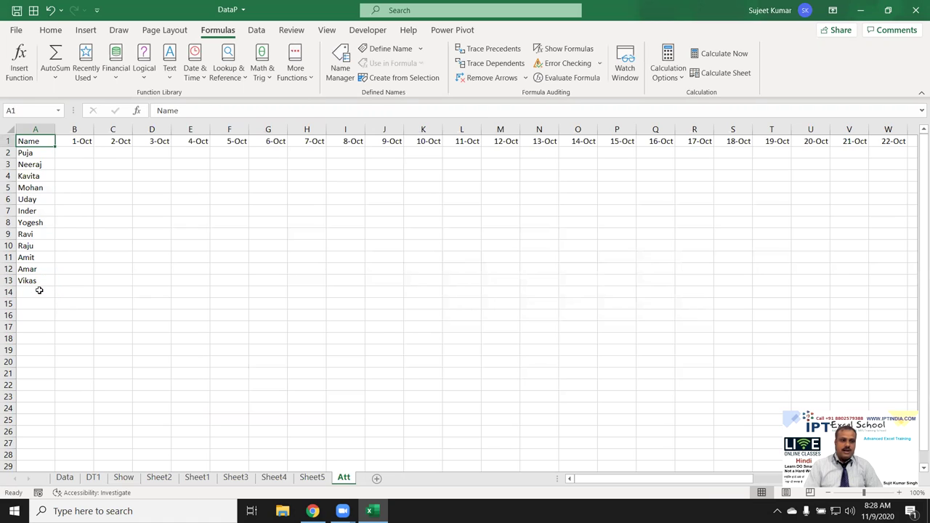
pyautogui.press('Right')
pyautogui.press('Down')
pyautogui.write('=ran')
pyautogui.press('Down')
pyautogui.press('Down')
pyautogui.press('Tab')
pyautogui.write('10,90')
# Step: Fill =RANDBETWEEN(10,90) into every cell of the B2:AQ13 grid
pyautogui.press('Return')
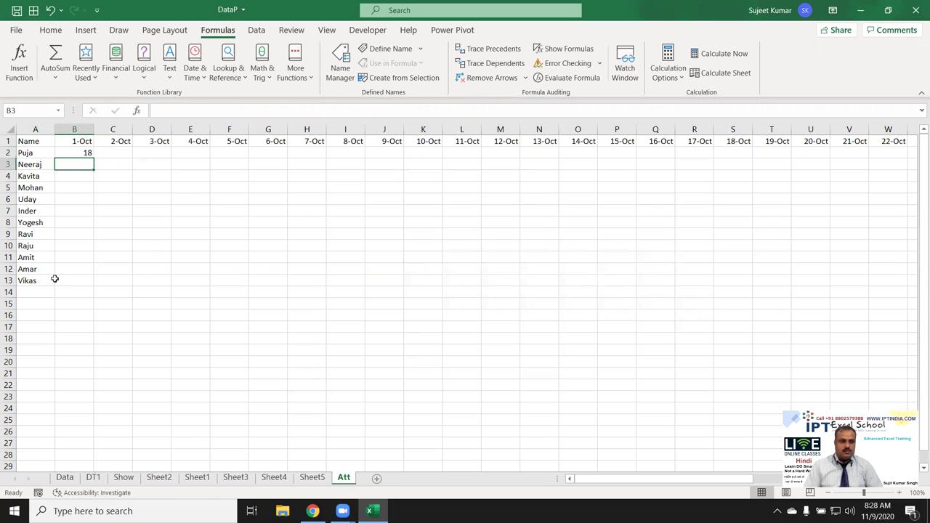
pyautogui.click(89, 154)
pyautogui.moveTo(93, 158)
pyautogui.mouseDown()
pyautogui.moveTo(69, 281)
pyautogui.moveTo(85, 149)
pyautogui.moveTo(11, 157)
pyautogui.mouseUp()
pyautogui.click(89, 138)
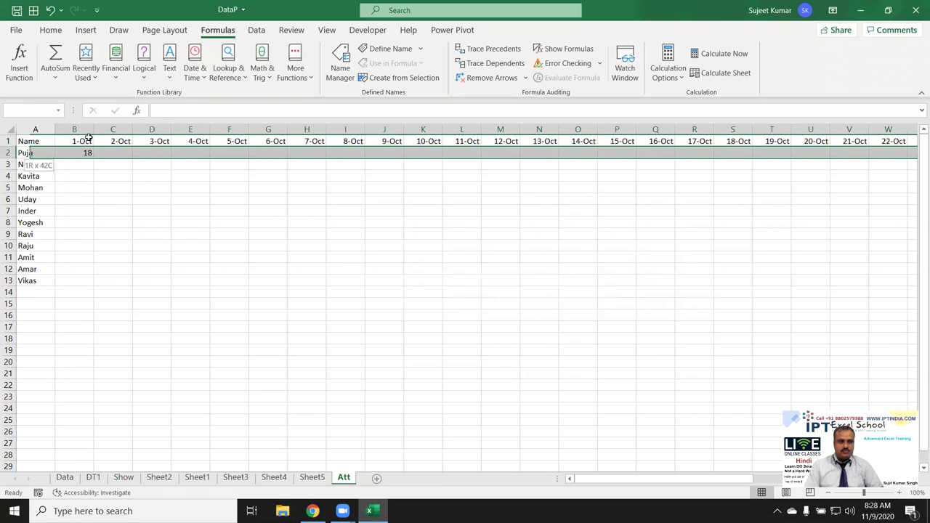
pyautogui.moveTo(11, 157); pyautogui.dragTo(22, 280)
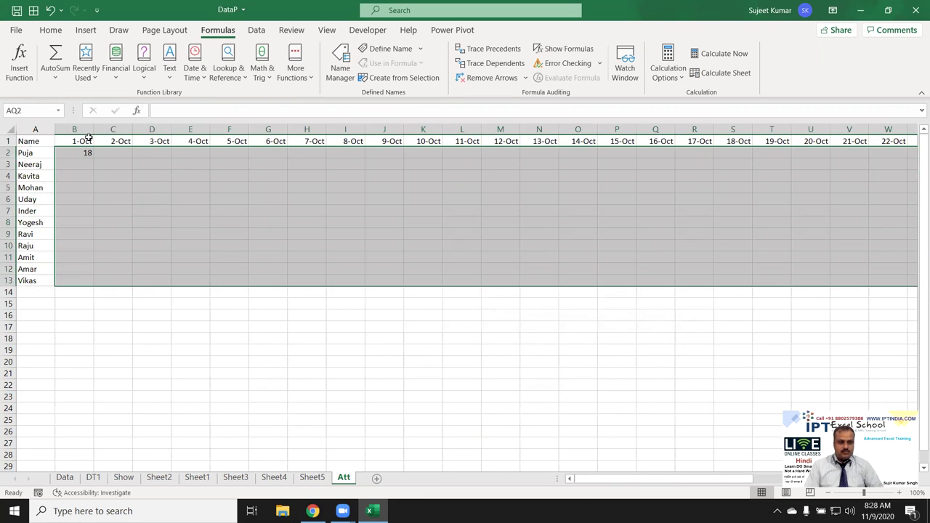
pyautogui.write('=RANDBETWEEN(10,90)')
pyautogui.hotkey('ctrl', 'Return')
# Step: Paste the random numbers back as fixed values, then add a new blank sheet
pyautogui.hotkey('ctrl', 'c')
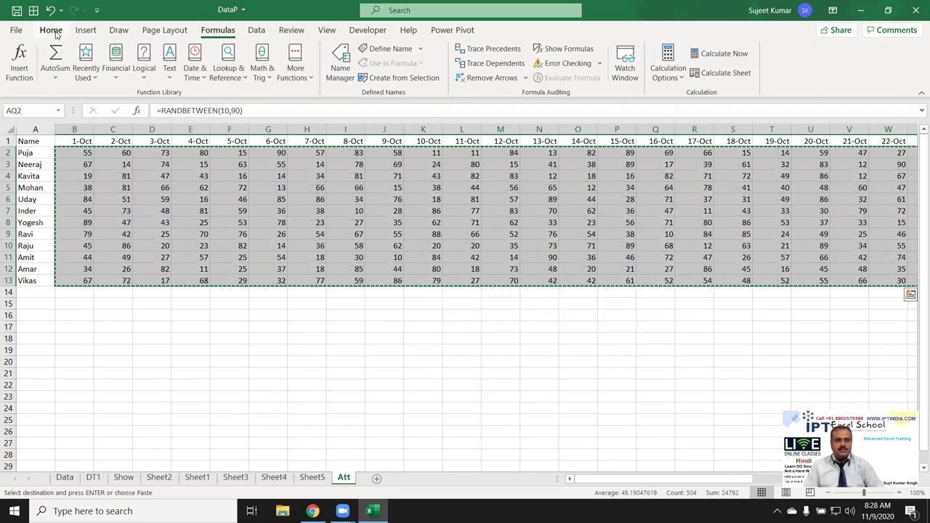
pyautogui.click(50, 29)
pyautogui.click(17, 78)
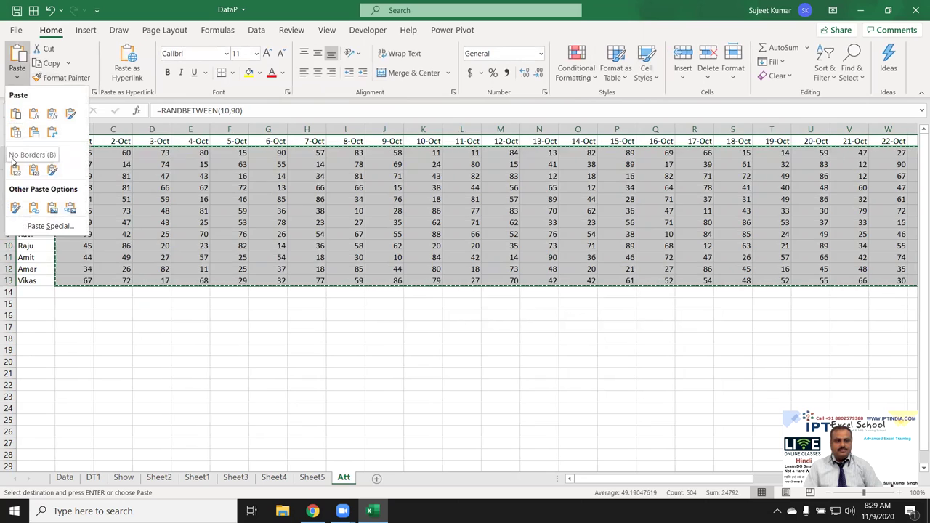
pyautogui.click(14, 169)
pyautogui.click(257, 219)
pyautogui.press('Escape')
pyautogui.hotkey('ctrl', 'Left')
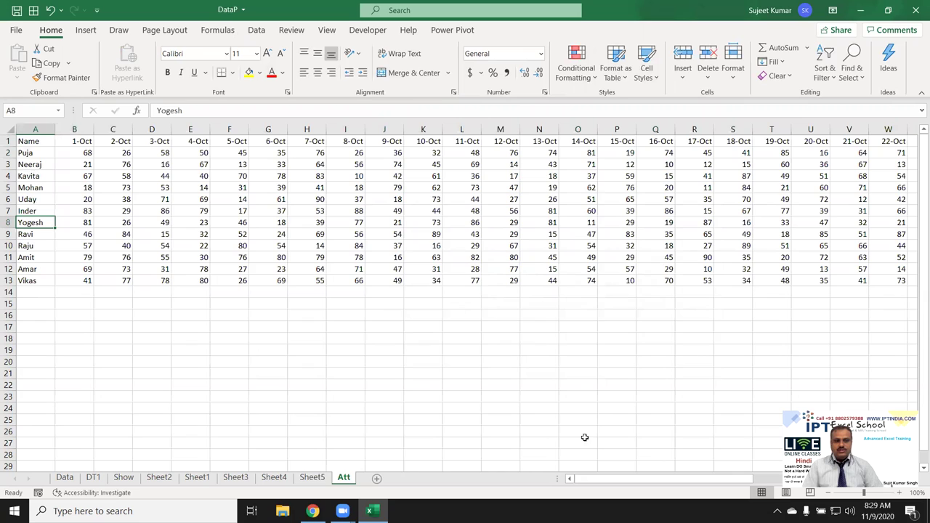
pyautogui.click(378, 478)
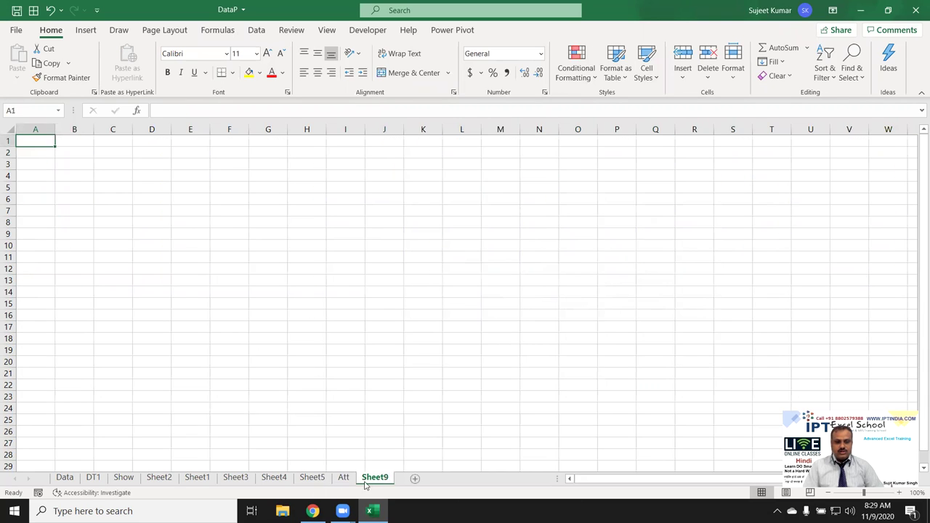
# Step: Rename the new sheet to Show1
pyautogui.doubleClick(386, 480)
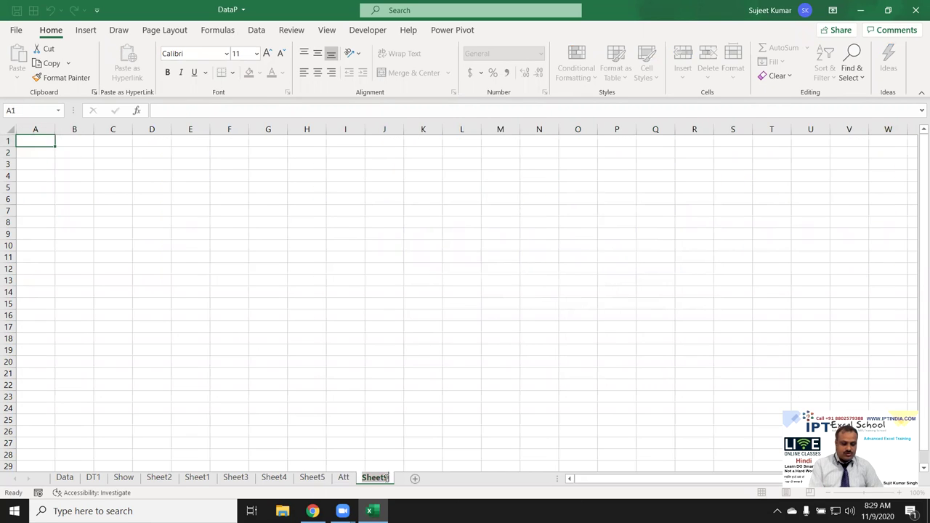
pyautogui.write('Show1')
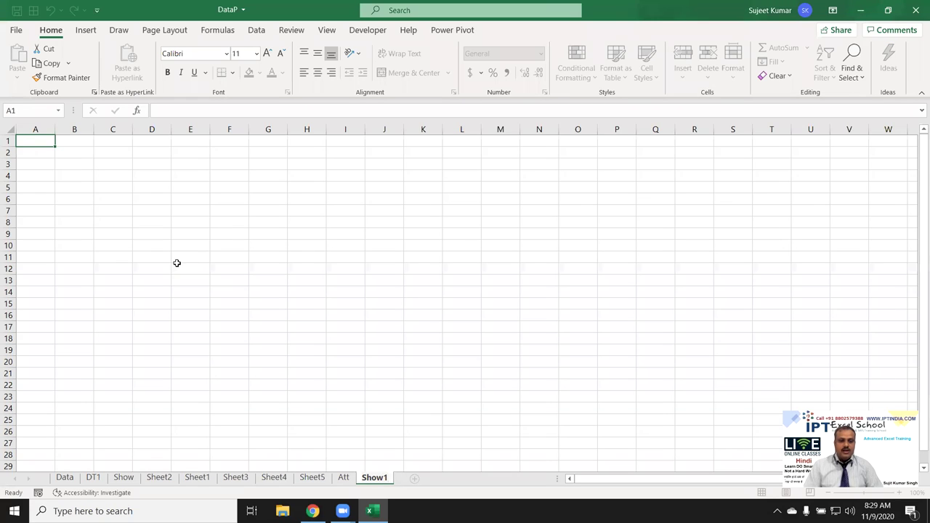
pyautogui.click(177, 265)
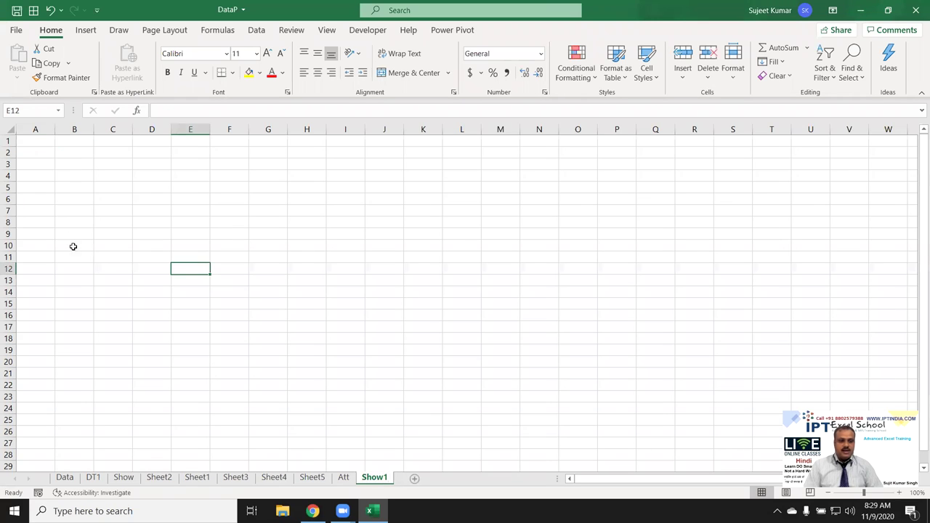
# Step: Copy the name cell C2 from the Show sheet into B4 on Show1
pyautogui.click(339, 481)
pyautogui.click(312, 477)
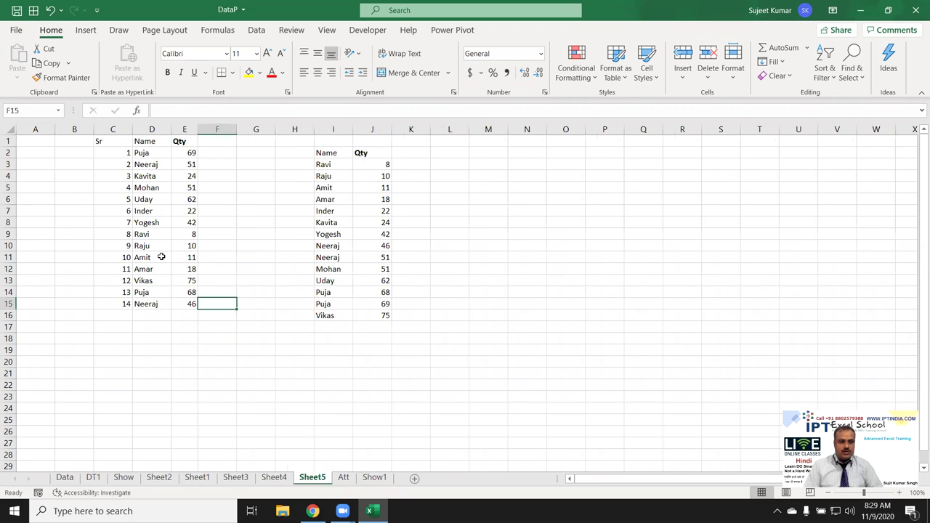
pyautogui.click(125, 479)
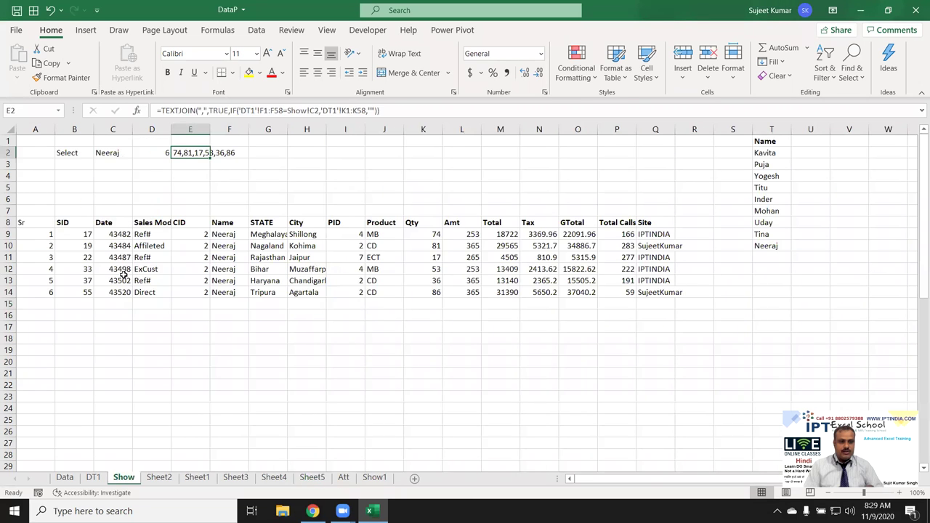
pyautogui.click(108, 152)
pyautogui.hotkey('ctrl', 'c')
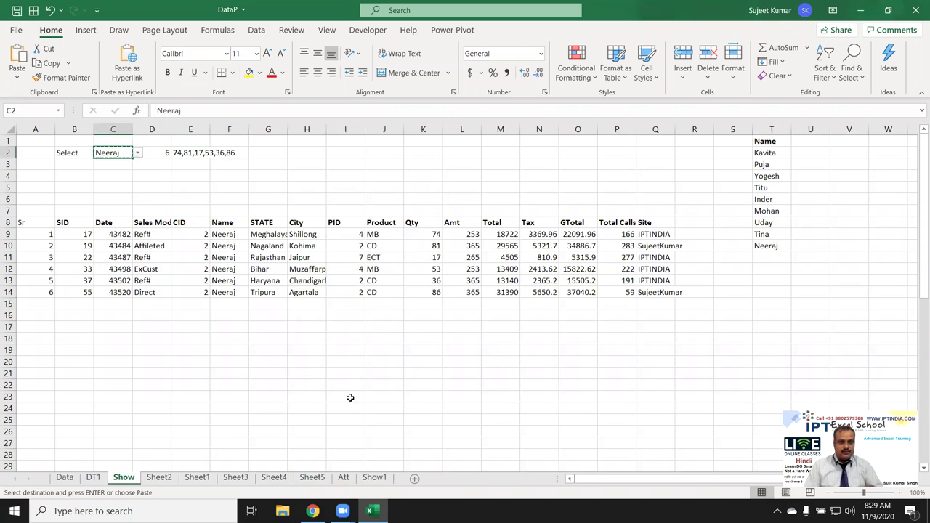
pyautogui.click(374, 477)
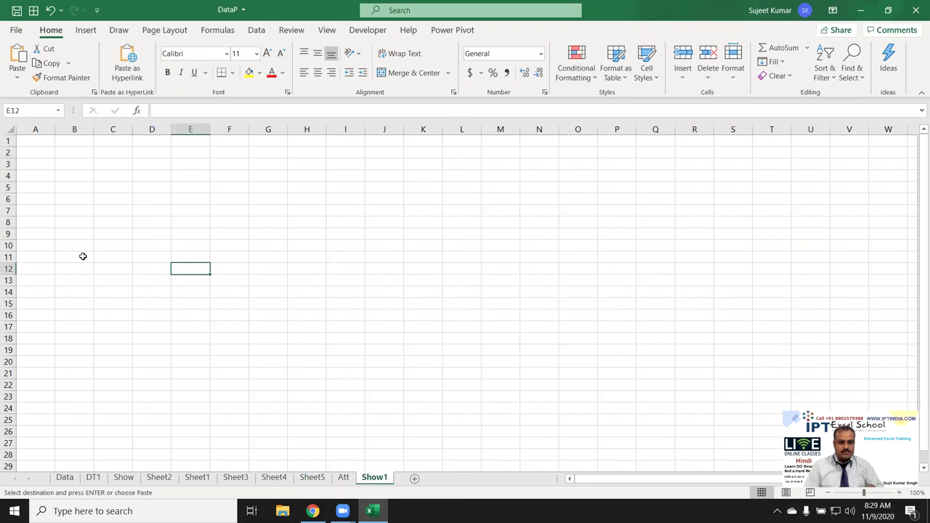
pyautogui.click(58, 177)
pyautogui.hotkey('ctrl', 'v')
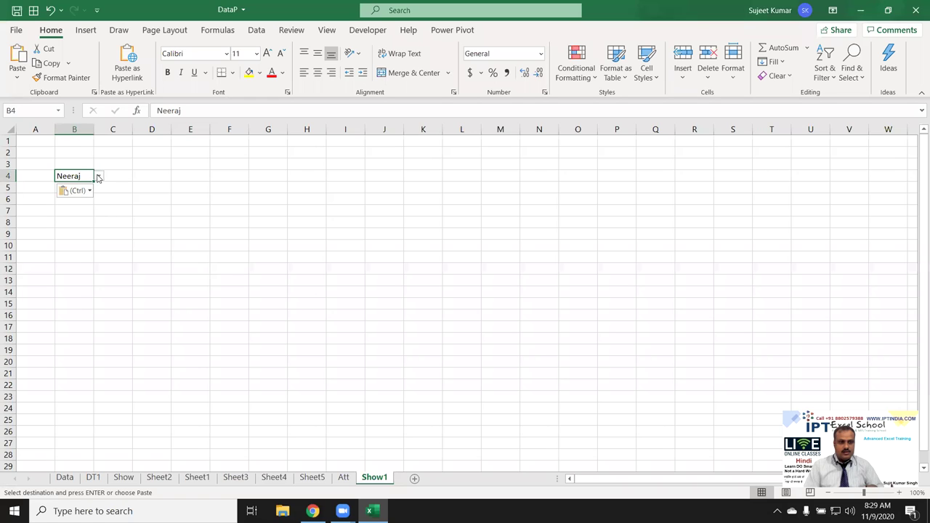
# Step: Label A4 'Select' and check the pasted name dropdown in B4
pyautogui.click(52, 176)
pyautogui.write('Select')
pyautogui.hotkey('ctrl', 'Return')
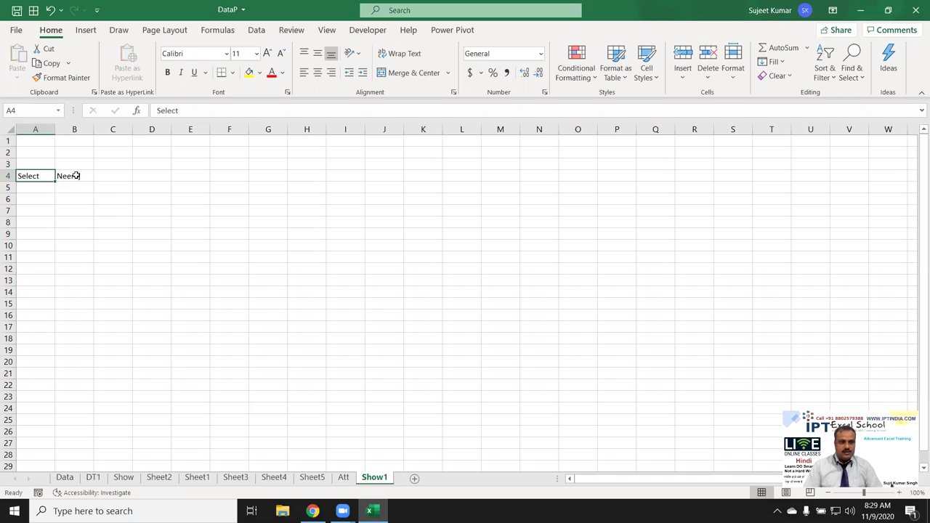
pyautogui.click(76, 176)
pyautogui.click(97, 179)
pyautogui.click(84, 175)
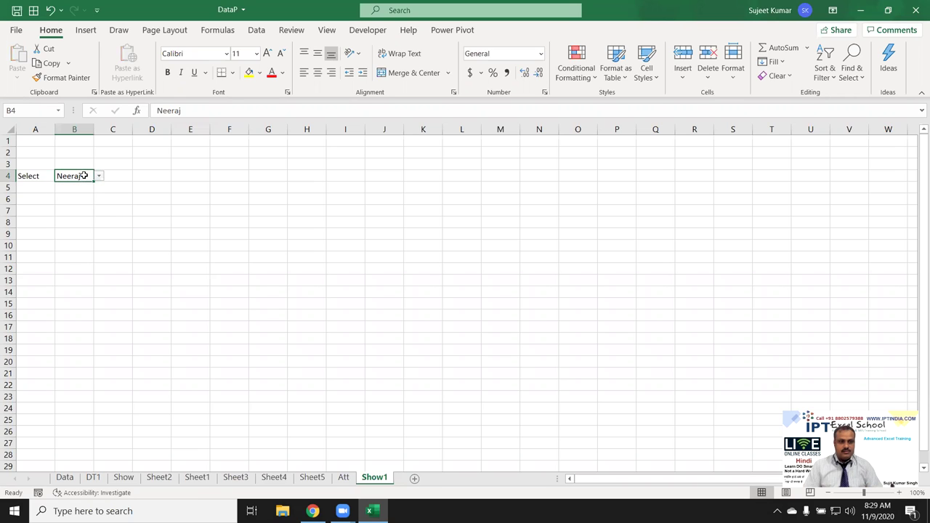
# Step: Give B4 a list validation sourced from Show!$T$2:$T$11
pyautogui.click(255, 30)
pyautogui.click(611, 80)
pyautogui.click(483, 310)
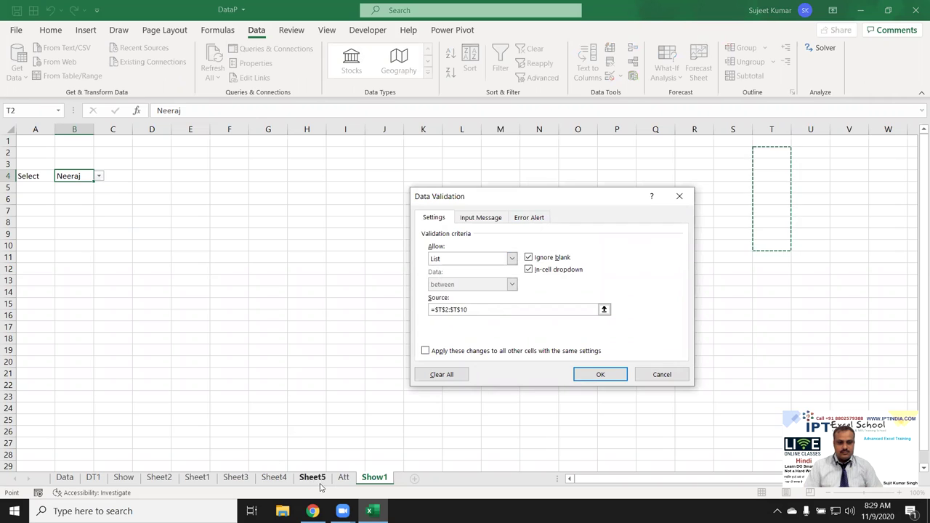
pyautogui.click(124, 477)
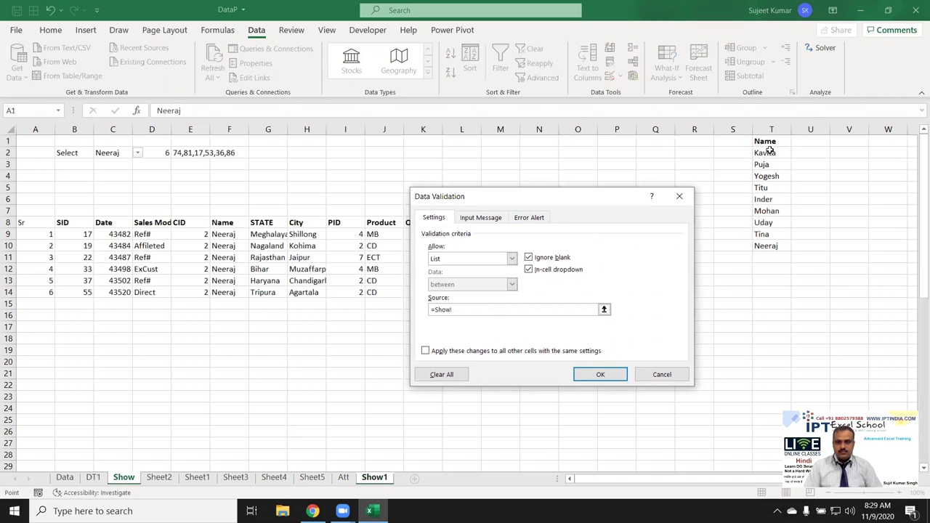
pyautogui.moveTo(769, 150); pyautogui.dragTo(771, 249)
pyautogui.click(600, 374)
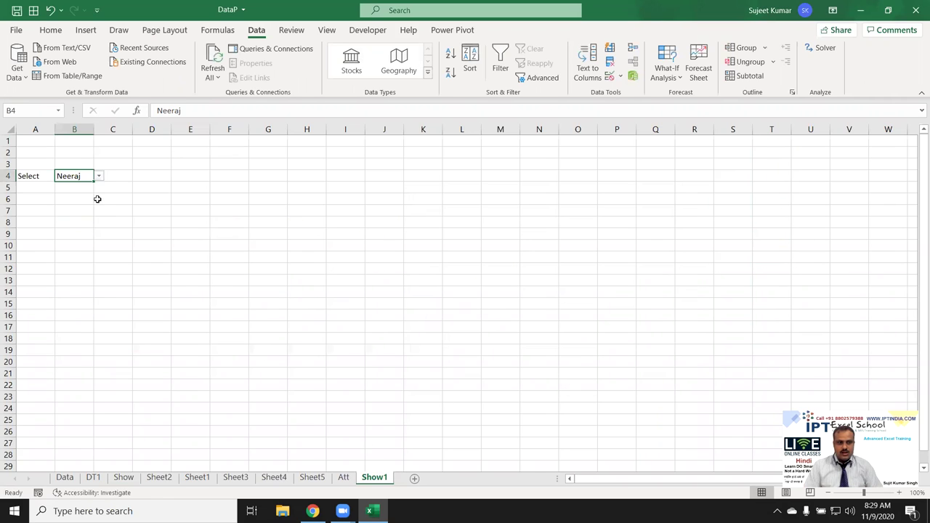
# Step: Choose Kavita from the B4 name dropdown
pyautogui.click(99, 176)
pyautogui.click(98, 190)
pyautogui.click(98, 190)
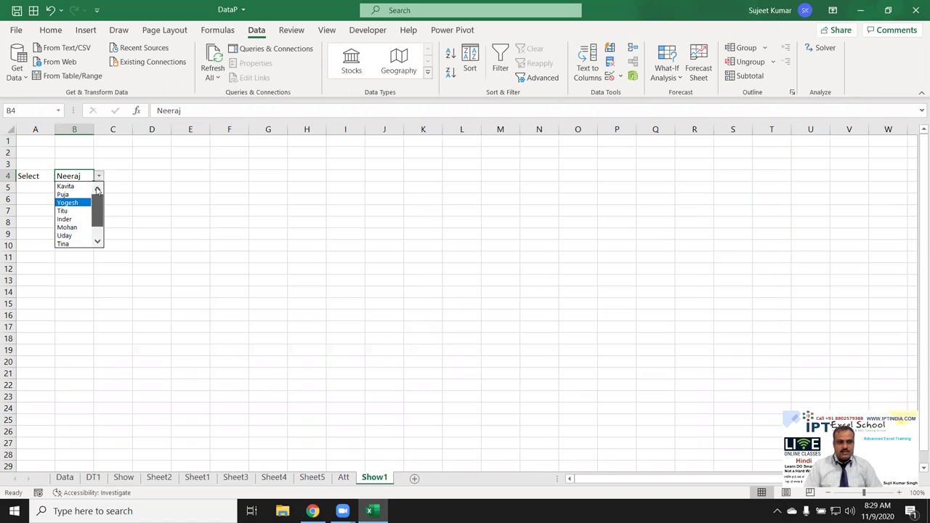
pyautogui.click(75, 186)
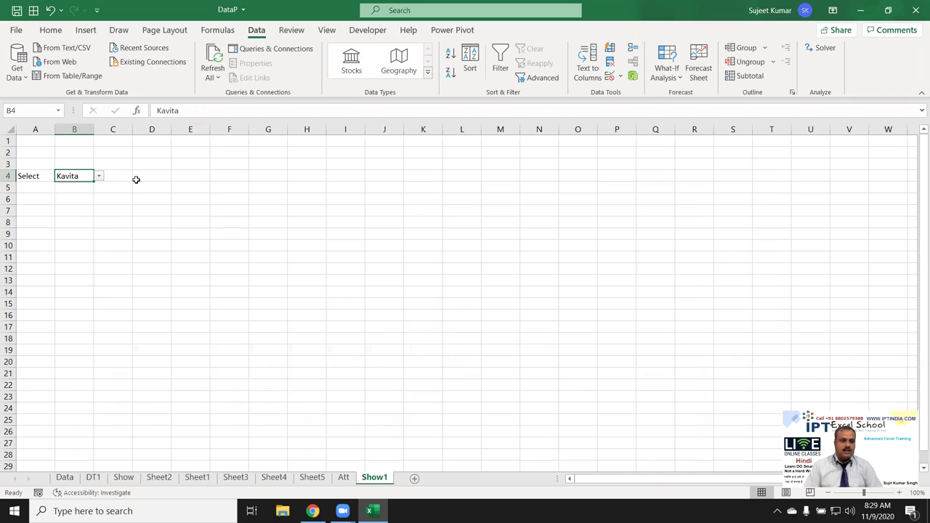
# Step: Enter the From label in D4
pyautogui.click(144, 177)
pyautogui.write('From')
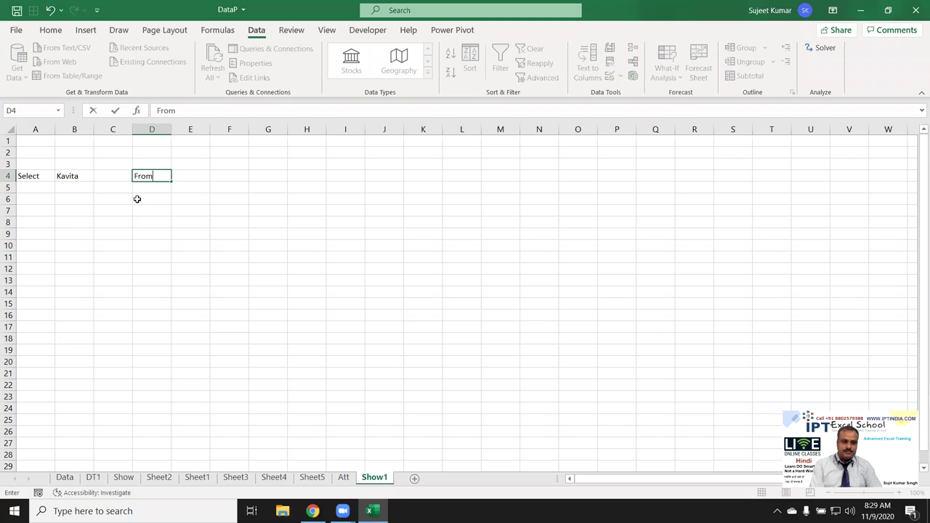
pyautogui.press('Tab')
pyautogui.write('T')
pyautogui.press('Escape')
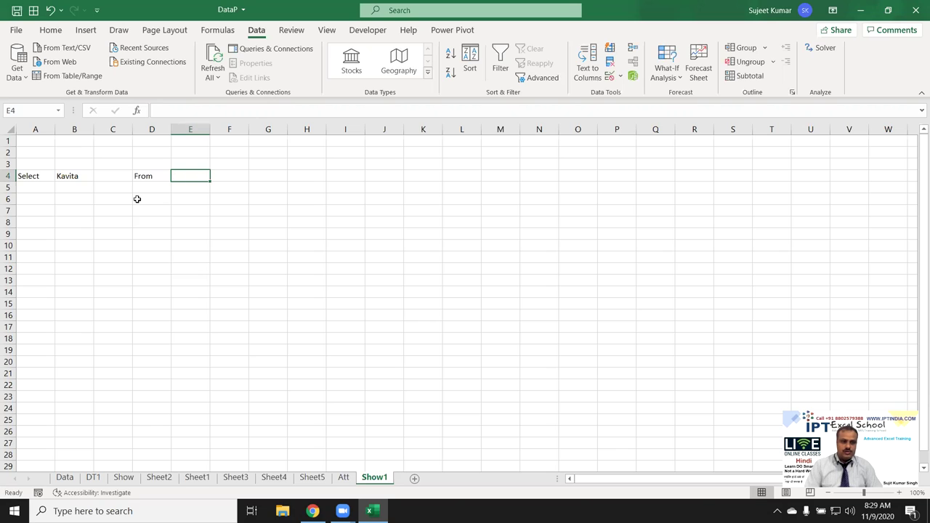
pyautogui.press('Right')
pyautogui.press('Down')
# Step: Label F4 To and set the date range 1-Oct in E4 to 15-Oct in G4
pyautogui.press('Up')
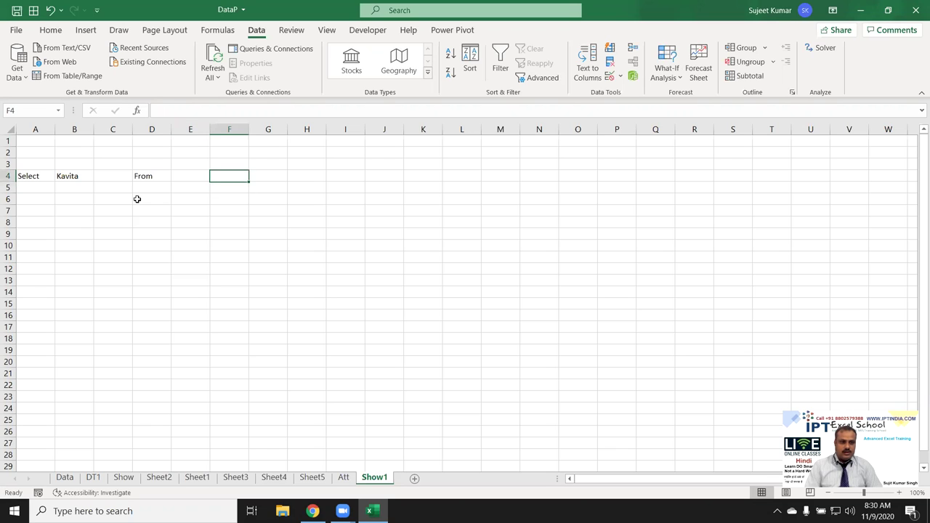
pyautogui.write('To')
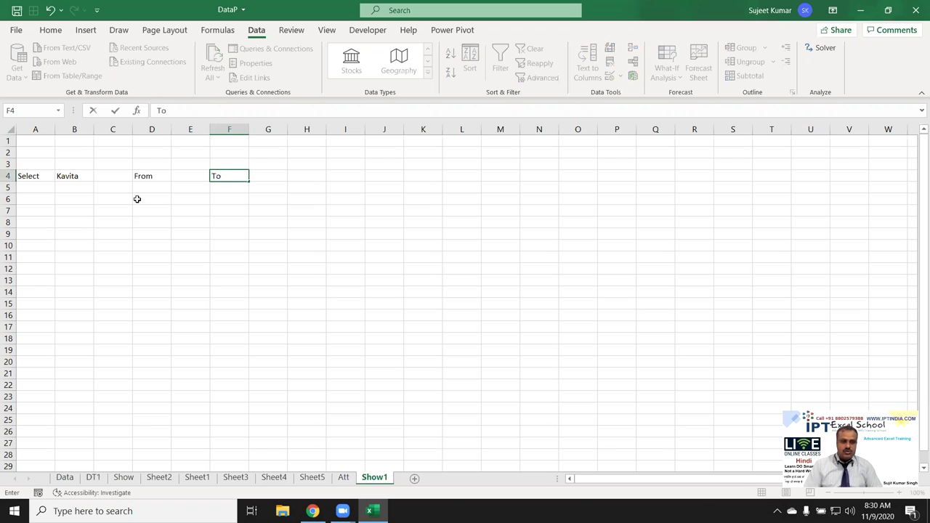
pyautogui.click(187, 174)
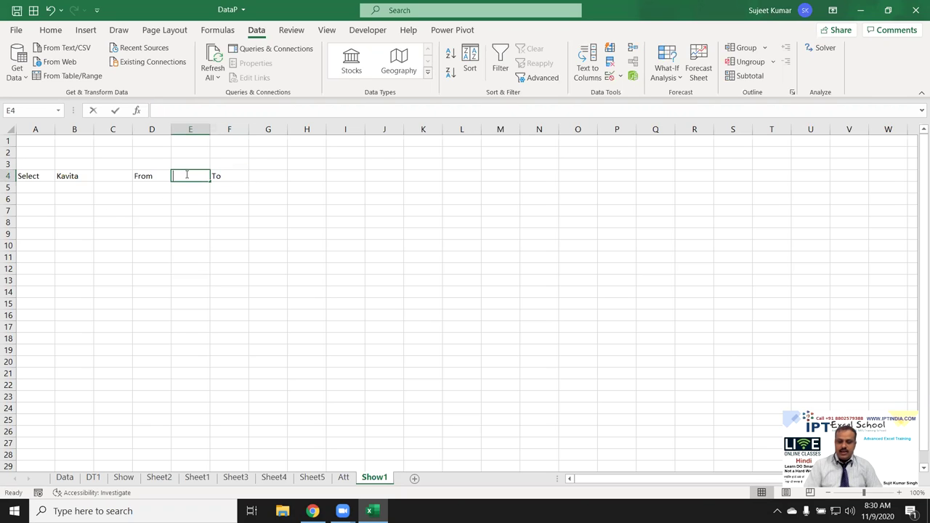
pyautogui.write('10/')
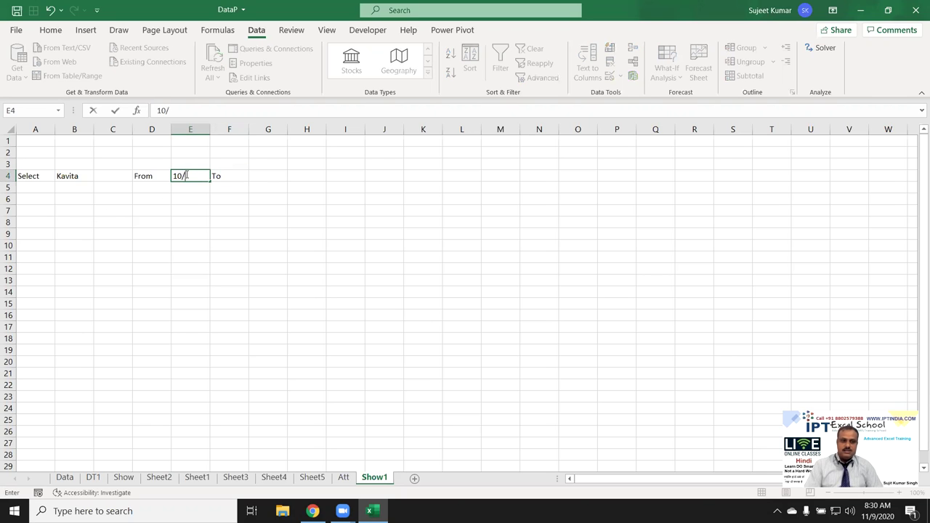
pyautogui.click(288, 175)
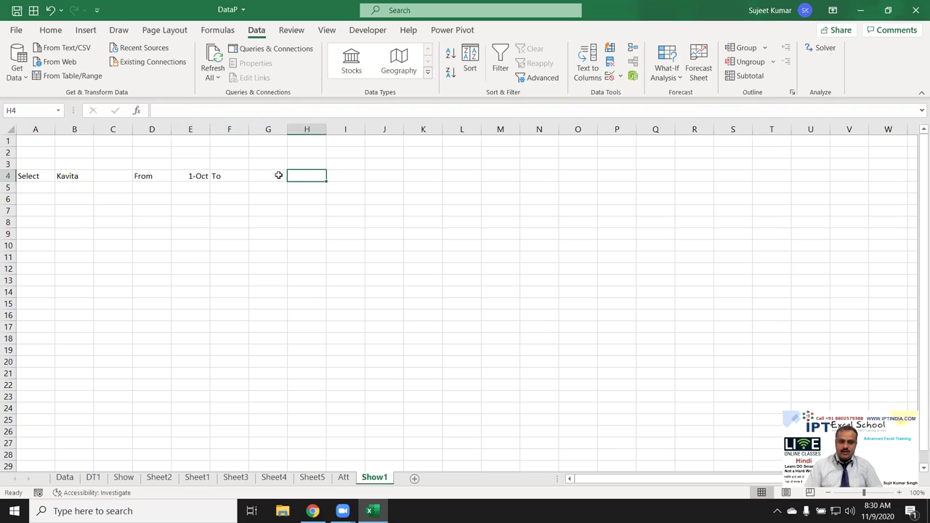
pyautogui.click(280, 175)
pyautogui.write('10/156')
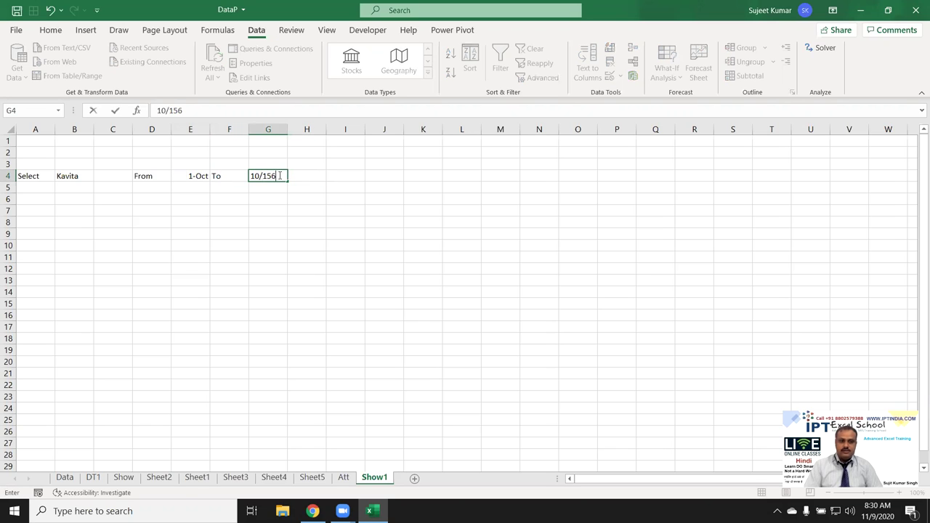
pyautogui.press('Return')
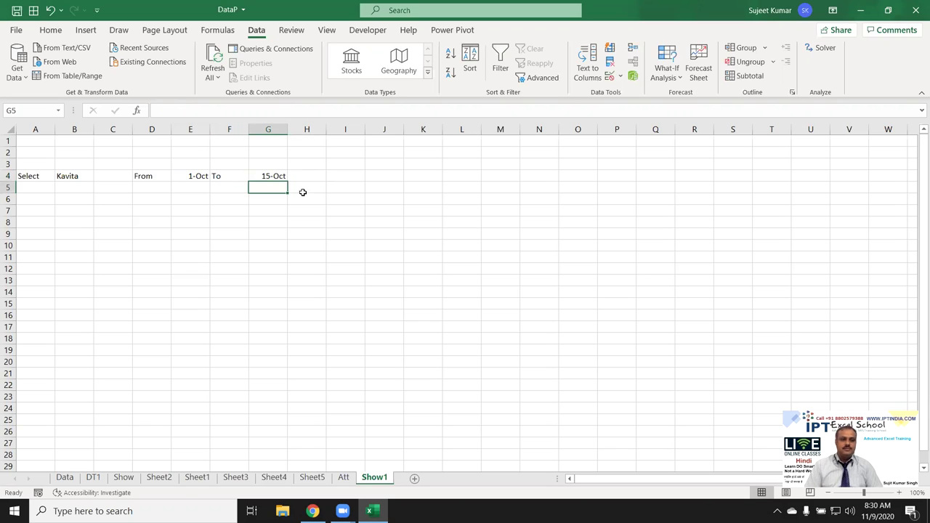
pyautogui.click(203, 182)
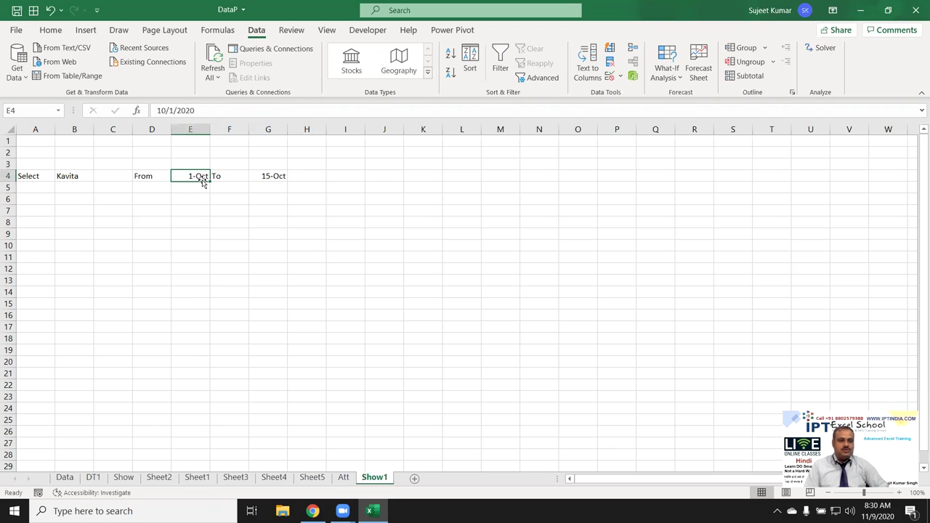
pyautogui.click(260, 177)
# Step: Put the Name heading in A8 and the date 1-Oct in B8
pyautogui.click(35, 218)
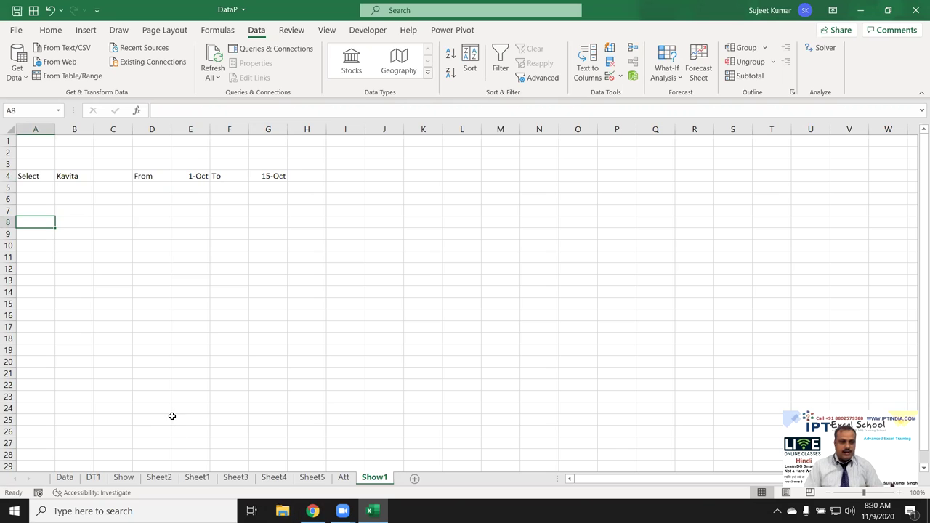
pyautogui.write('Sr.')
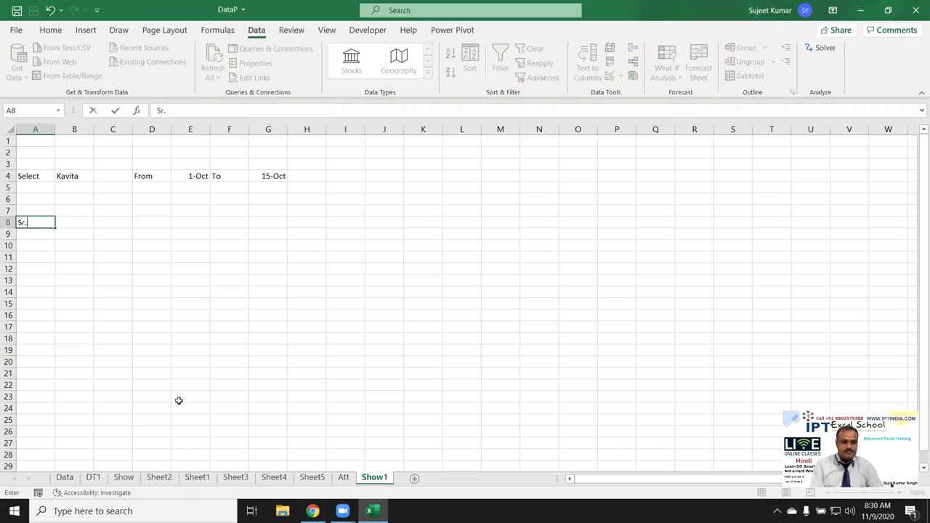
pyautogui.press('Tab')
pyautogui.press('Left')
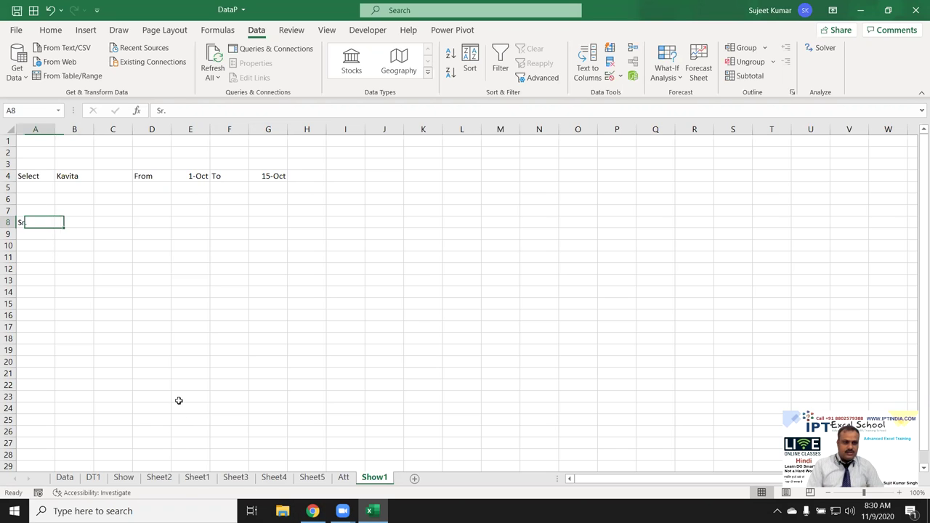
pyautogui.write('Name')
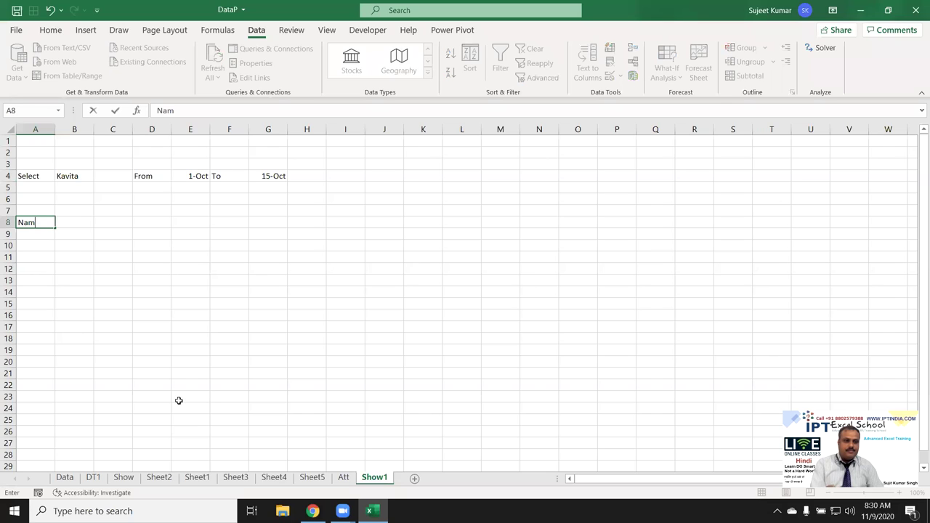
pyautogui.press('Tab')
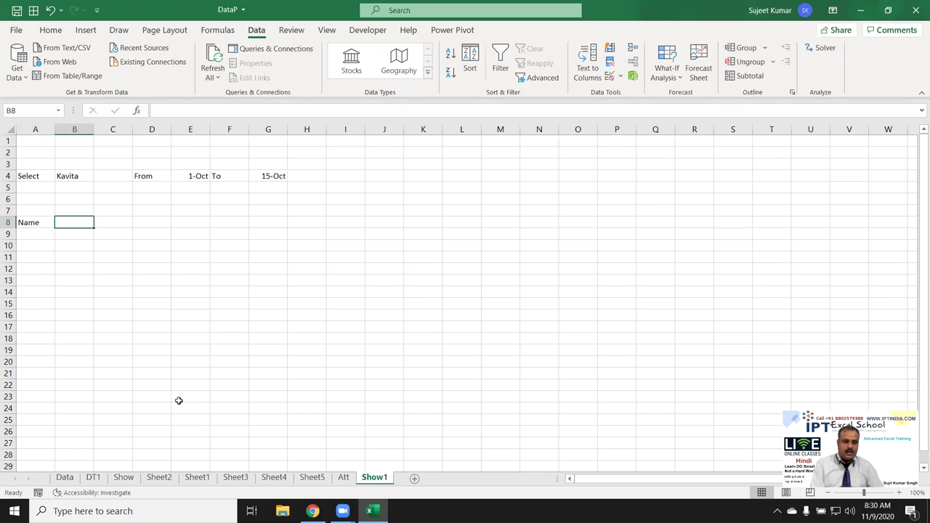
pyautogui.write('1')
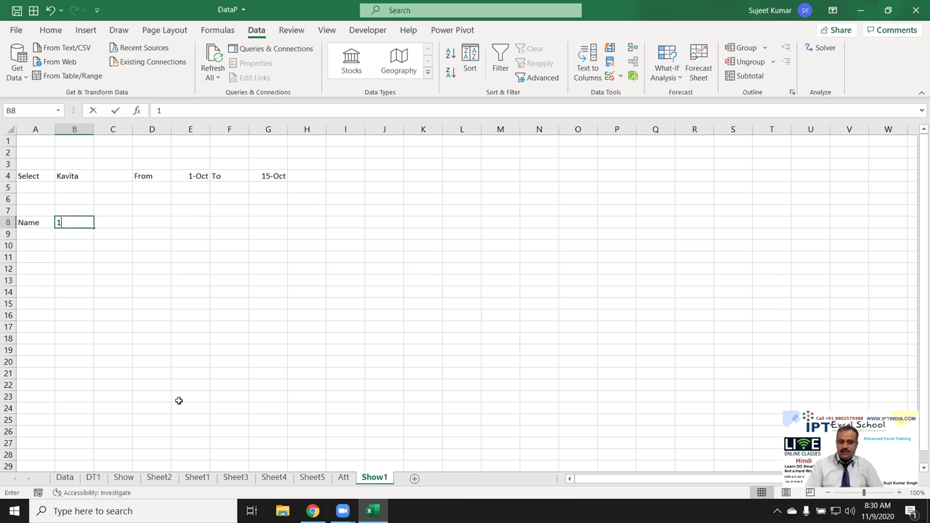
pyautogui.write('/1')
pyautogui.press('Escape')
pyautogui.write('10/')
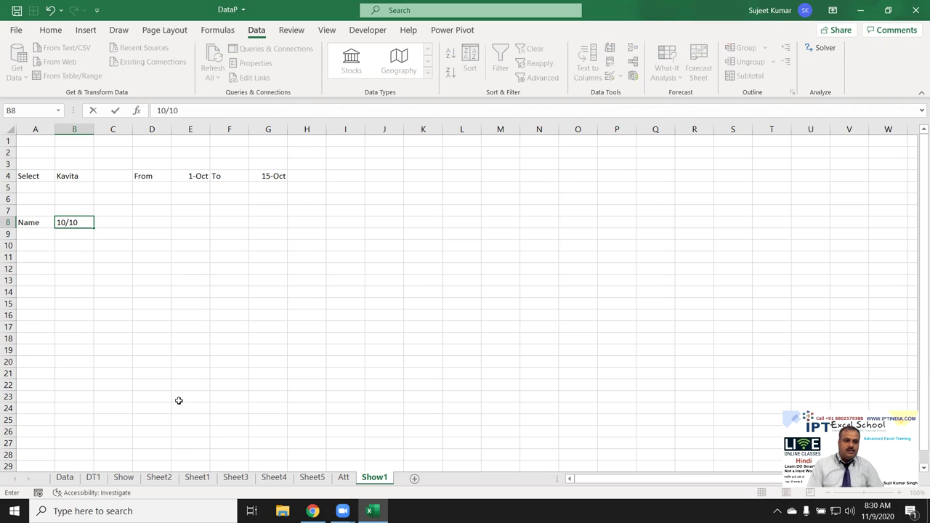
pyautogui.press('BackSpace')
pyautogui.press('Return')
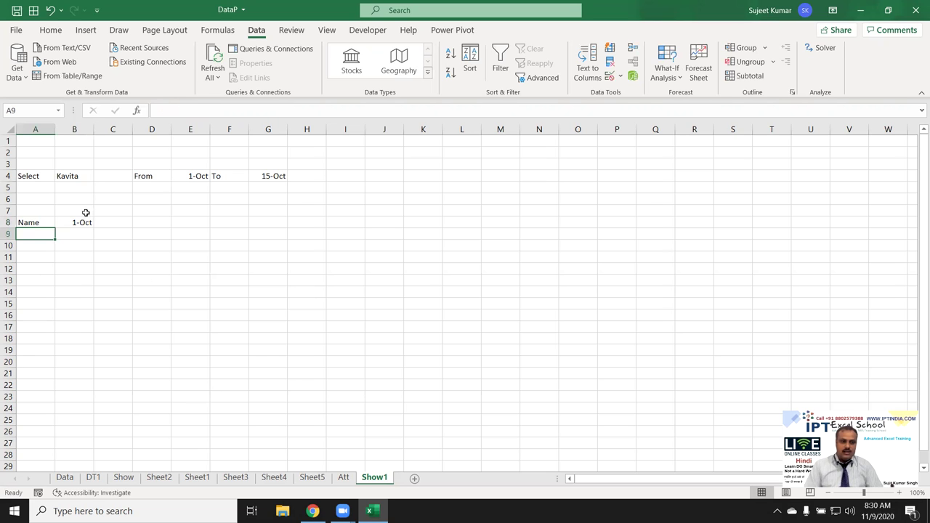
# Step: Fill dates 1-Oct to 15-Oct across B8:P8 and enter Kavita in A9
pyautogui.click(84, 225)
pyautogui.moveTo(94, 226); pyautogui.dragTo(624, 225)
pyautogui.click(40, 231)
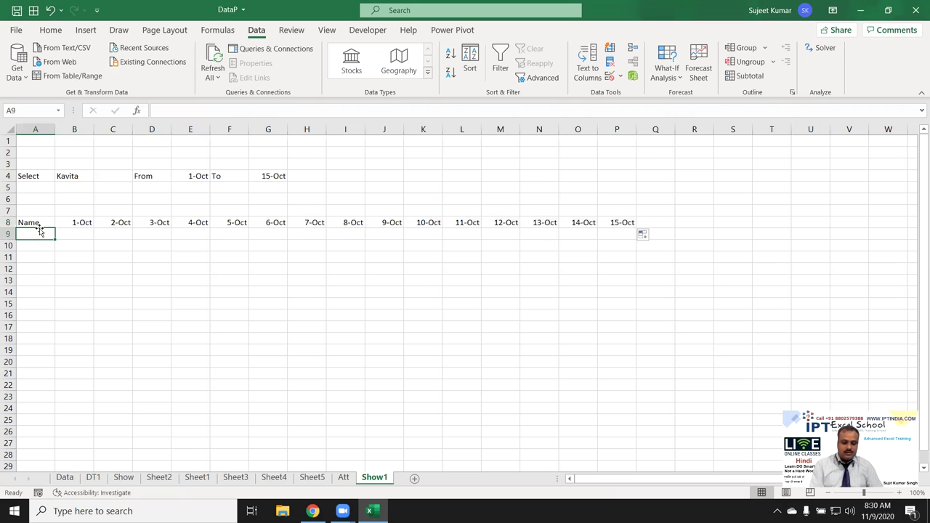
pyautogui.write('S')
pyautogui.press('BackSpace')
pyautogui.press('BackSpace')
pyautogui.press('BackSpace')
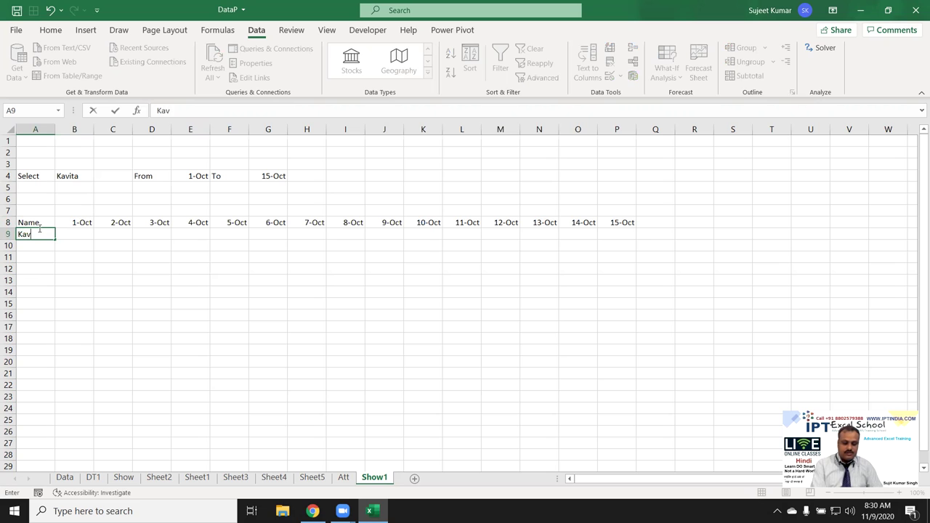
pyautogui.press('Tab')
pyautogui.hotkey('shift', 'Right')
pyautogui.hotkey('shift', 'Right')
pyautogui.hotkey('shift', 'Right')
# Step: Review the E4 and G4 From/To dates against the date header and Kavita rows
pyautogui.click(76, 221)
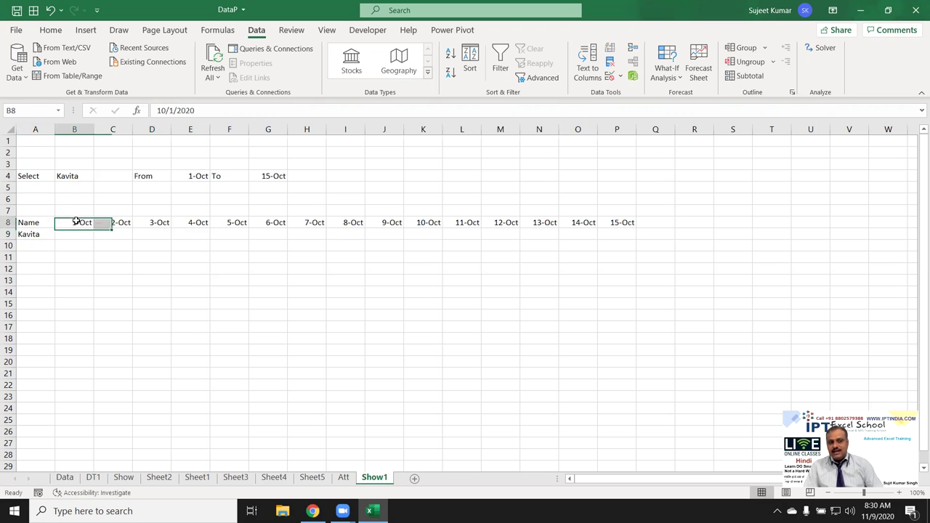
pyautogui.click(183, 176)
pyautogui.click(277, 176)
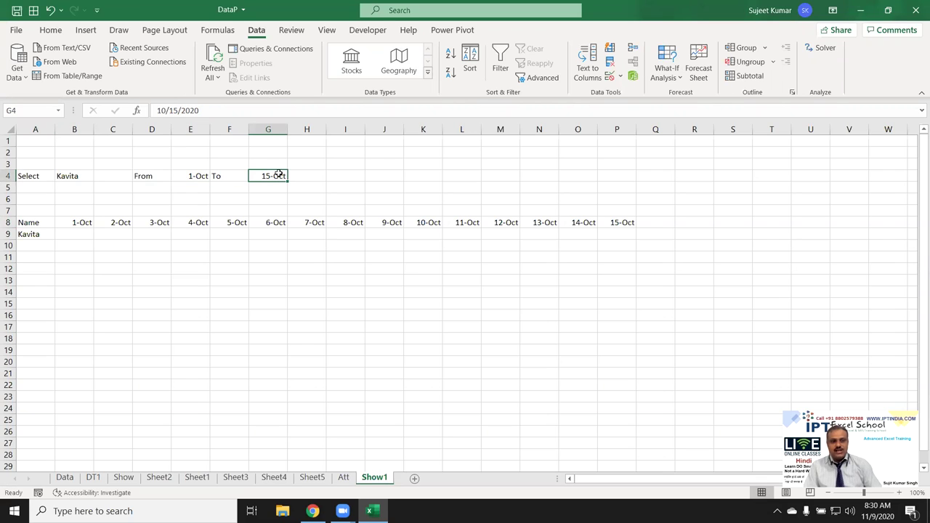
pyautogui.click(193, 176)
pyautogui.click(265, 175)
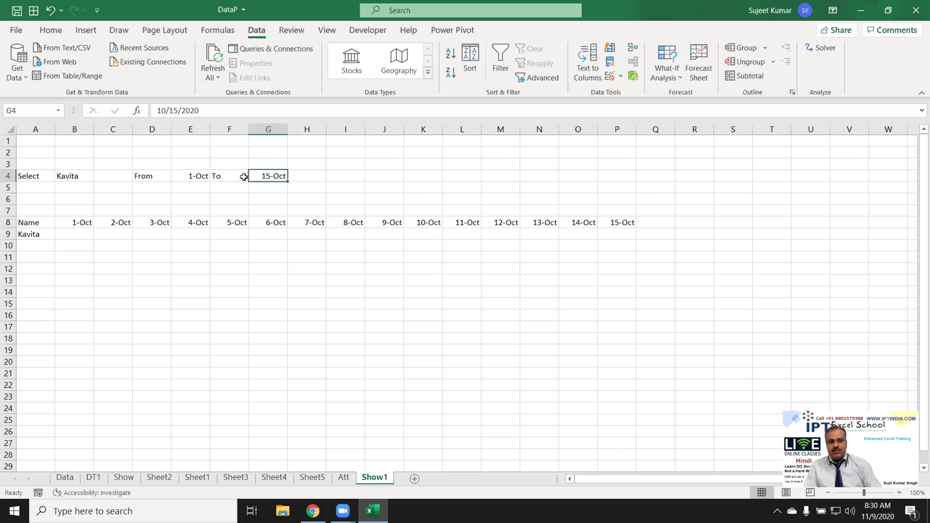
pyautogui.moveTo(72, 224); pyautogui.dragTo(618, 221)
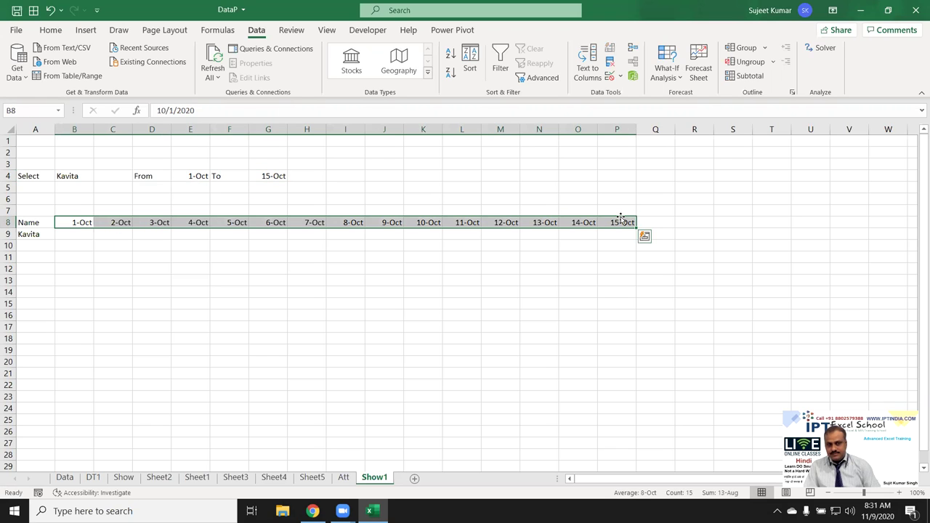
pyautogui.moveTo(66, 233)
pyautogui.mouseDown()
pyautogui.moveTo(556, 223)
pyautogui.moveTo(604, 233)
pyautogui.mouseUp()
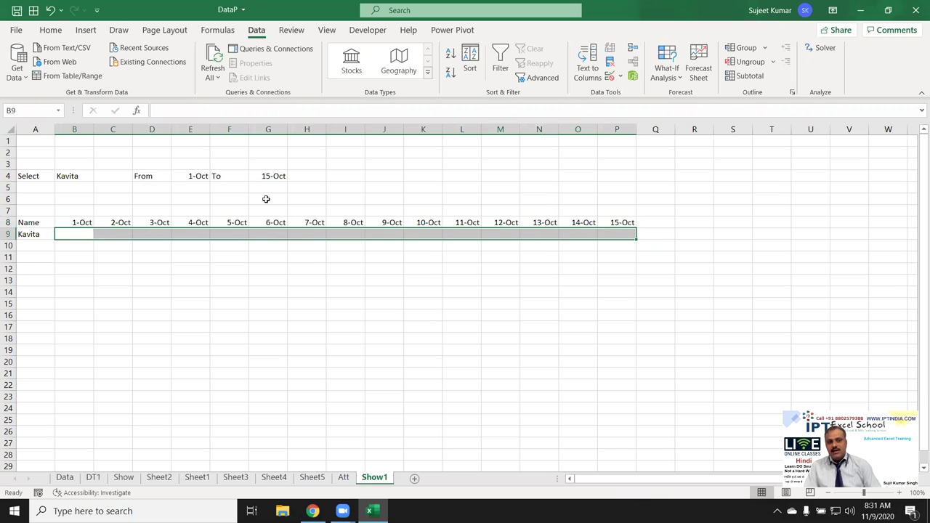
pyautogui.click(190, 176)
pyautogui.click(267, 175)
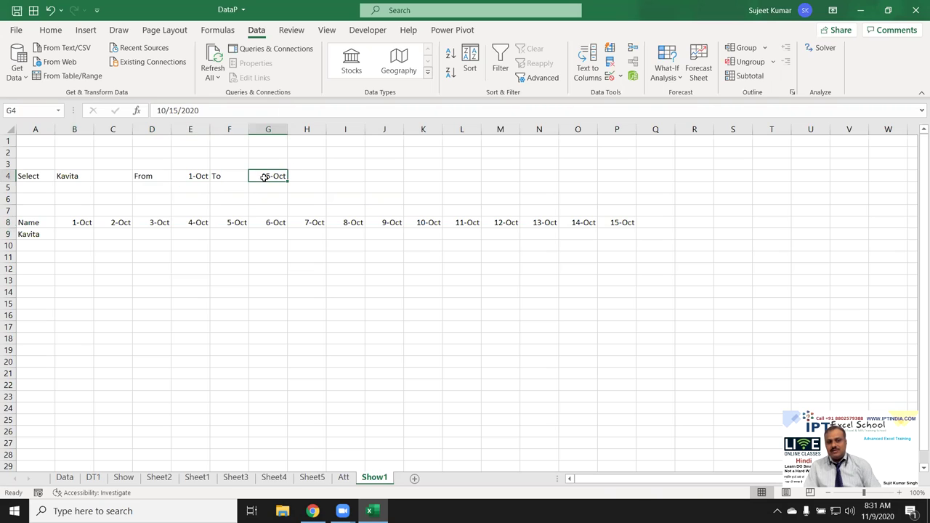
pyautogui.moveTo(66, 222); pyautogui.dragTo(385, 227)
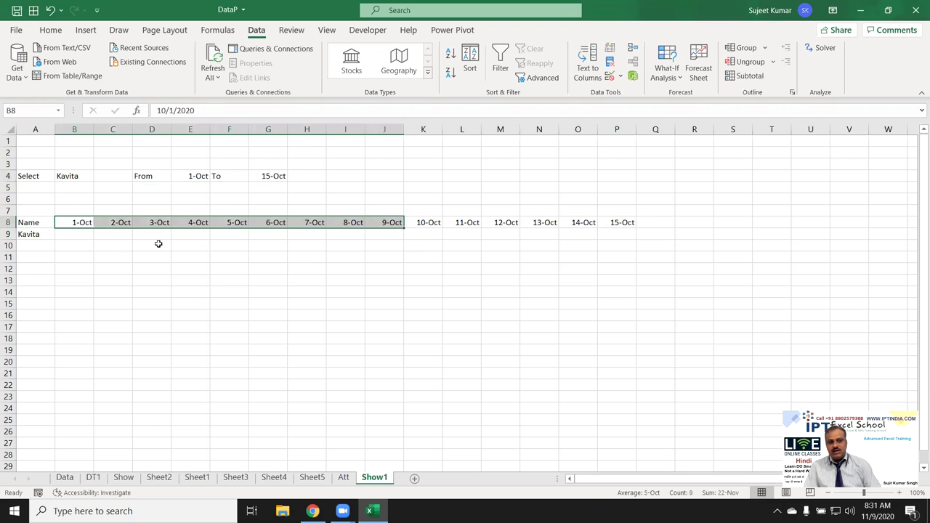
pyautogui.moveTo(67, 236); pyautogui.dragTo(327, 234)
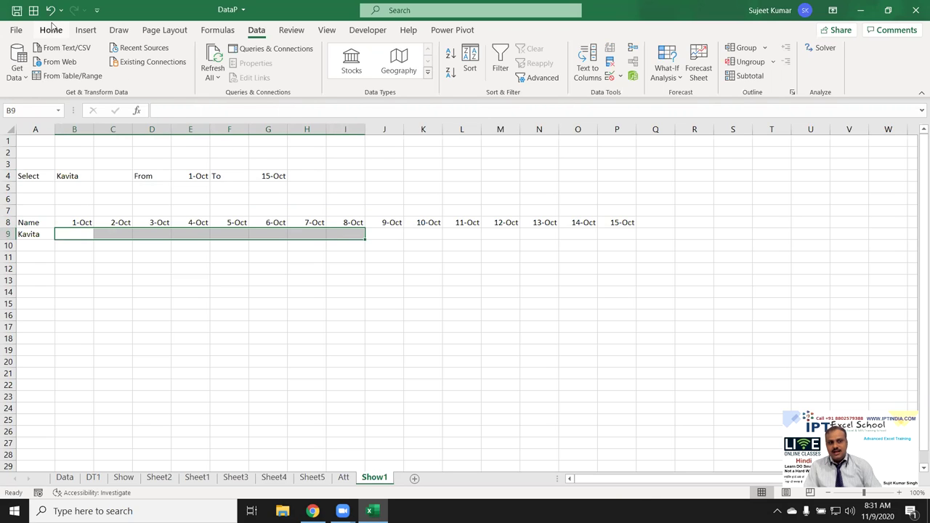
# Step: Save the workbook and start a new Gmail message
pyautogui.click(34, 10)
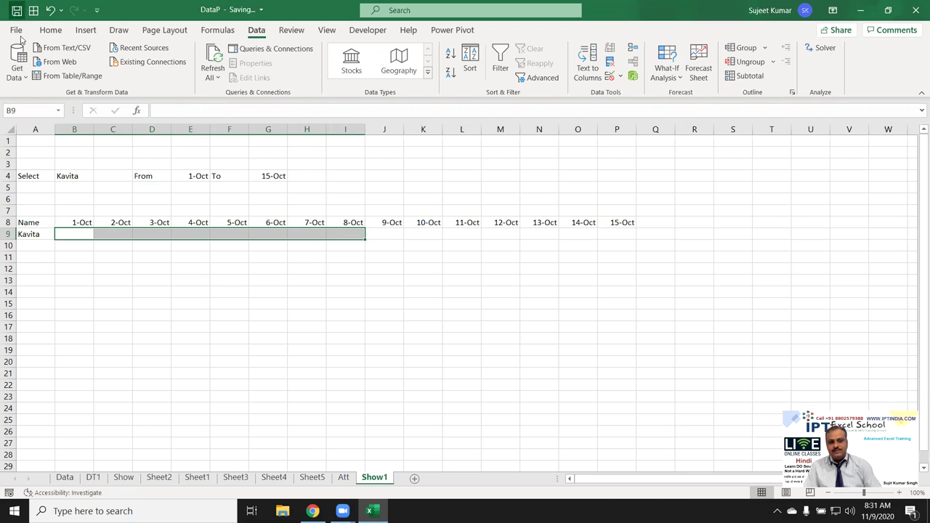
pyautogui.click(312, 510)
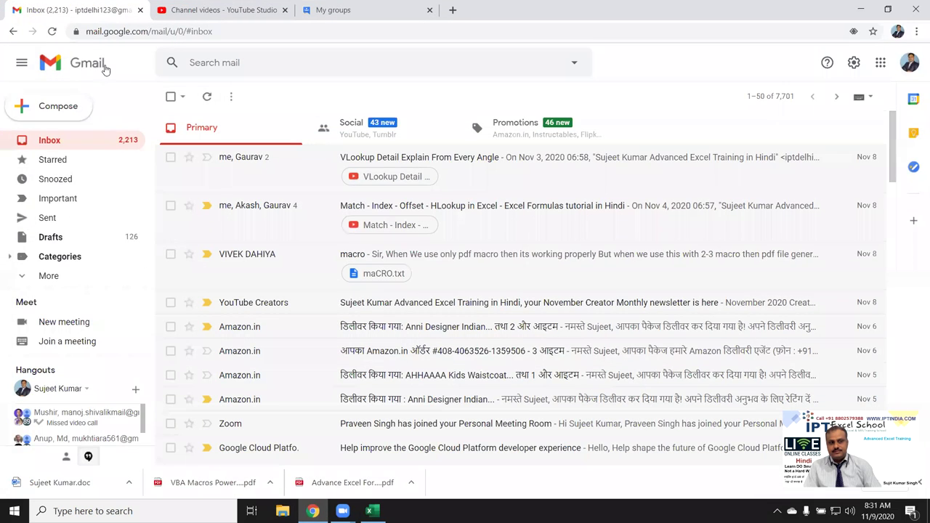
pyautogui.click(76, 116)
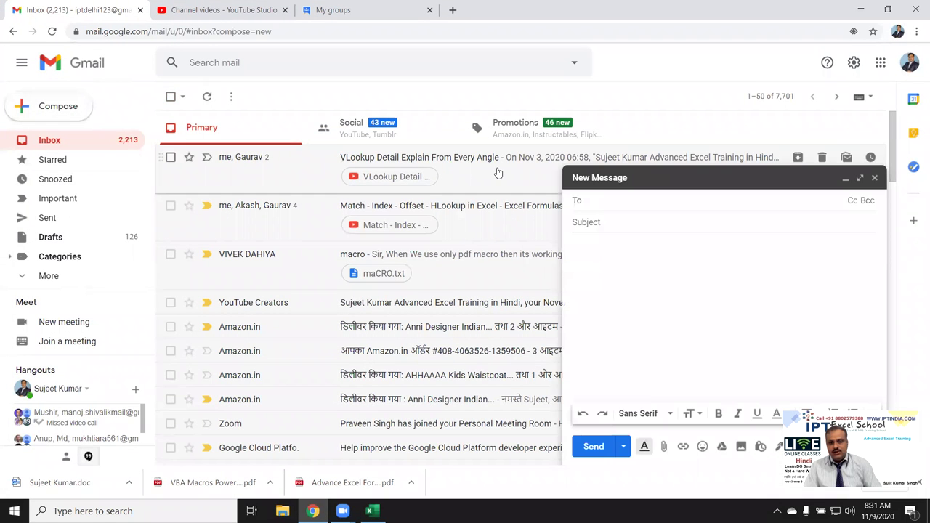
# Step: Add recipients to the To field from the contact suggestions
pyautogui.write('s')
pyautogui.press('BackSpace')
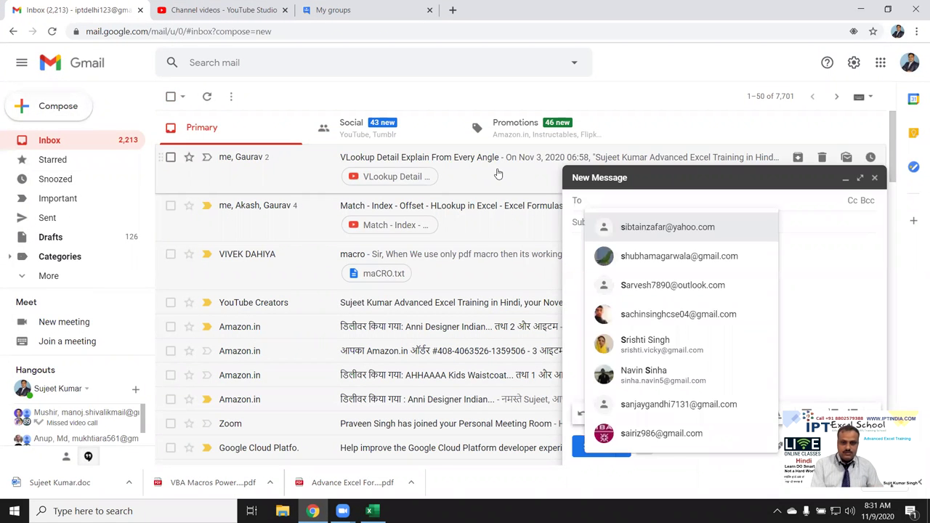
pyautogui.write('bi')
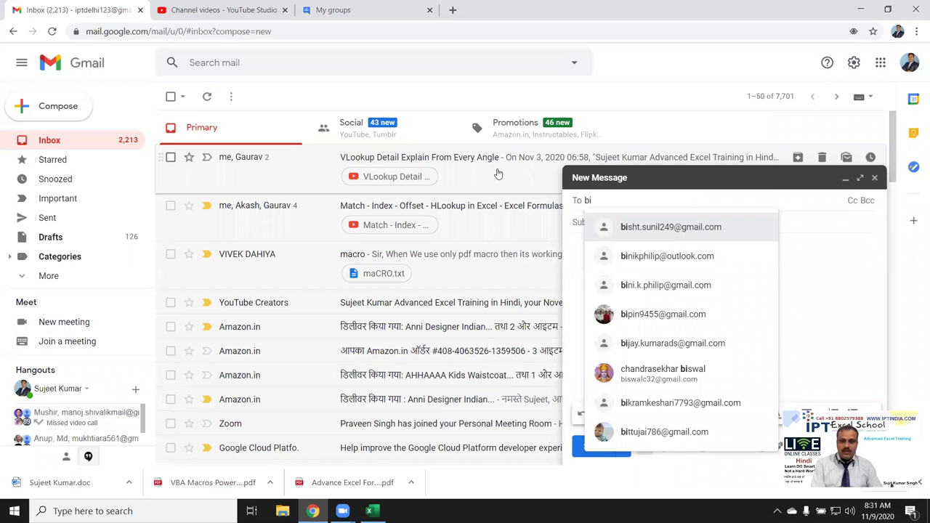
pyautogui.click(669, 229)
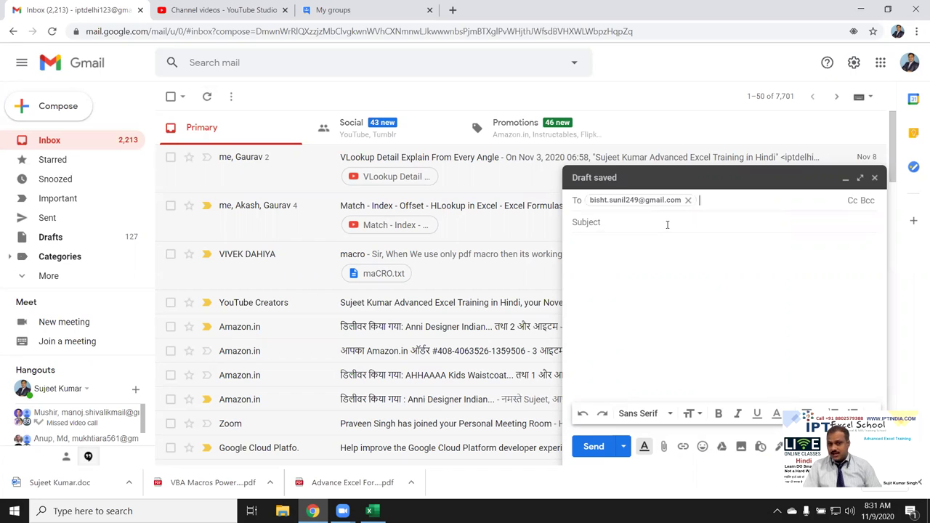
pyautogui.click(667, 224)
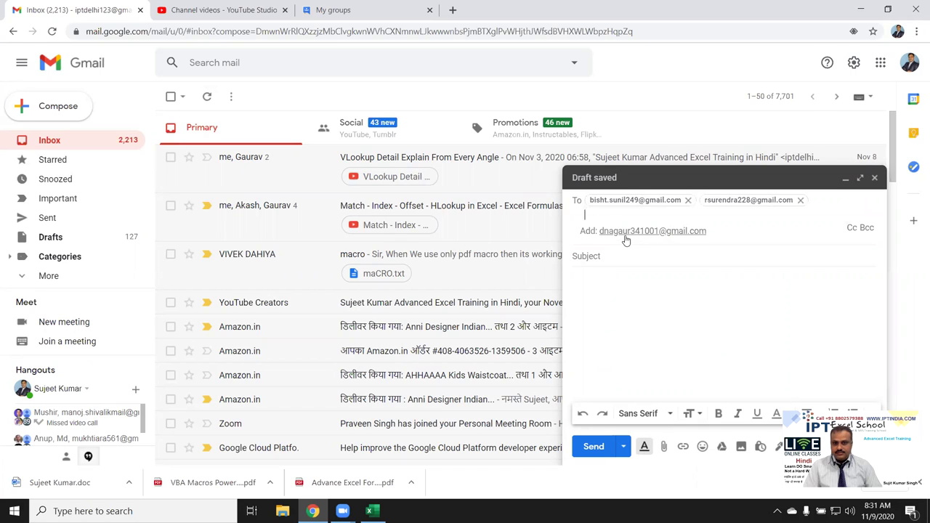
pyautogui.click(626, 232)
pyautogui.click(625, 233)
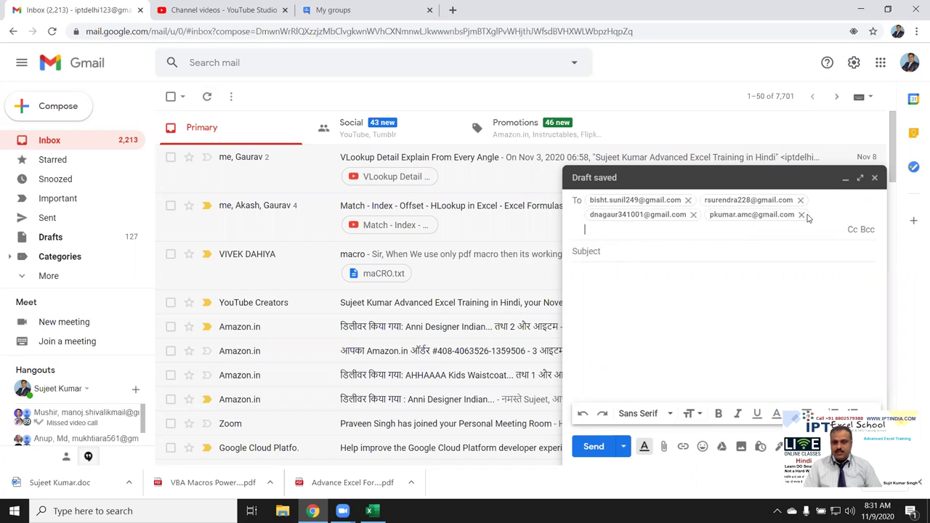
# Step: Replace the last recipient with the correct suggested contact, completing four recipients
pyautogui.click(801, 215)
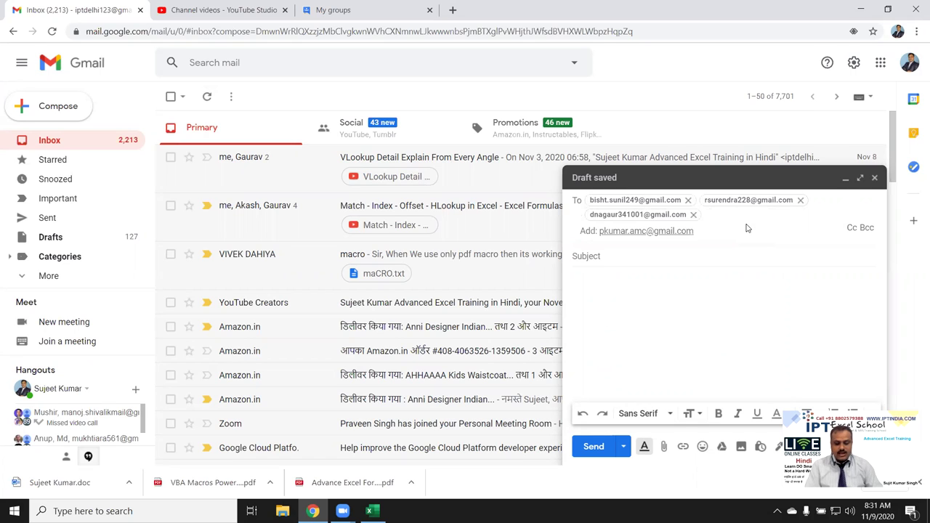
pyautogui.write('pr')
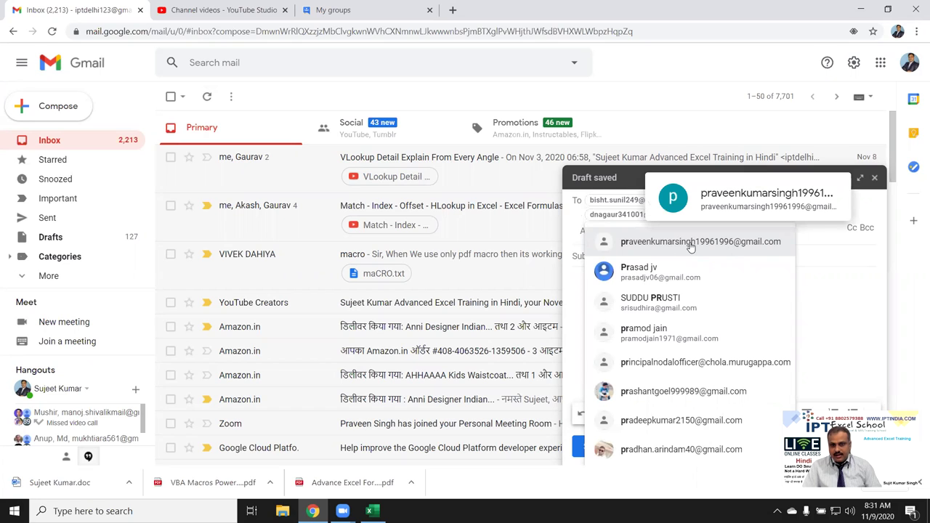
pyautogui.click(770, 242)
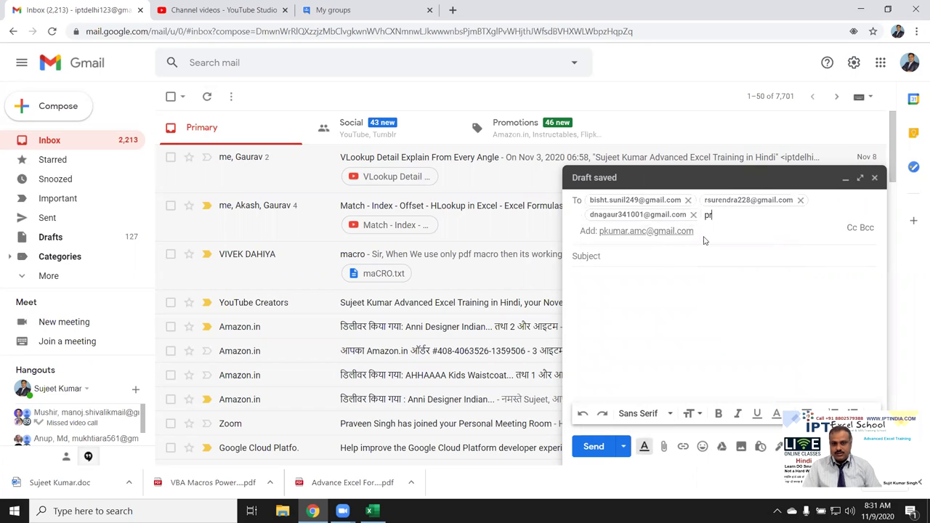
pyautogui.press('BackSpace')
pyautogui.write('k')
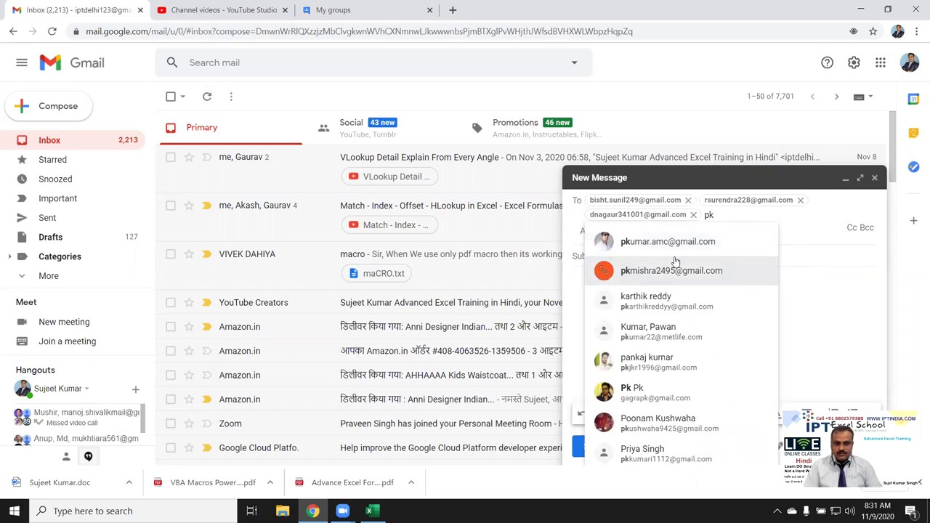
pyautogui.click(676, 249)
pyautogui.click(614, 267)
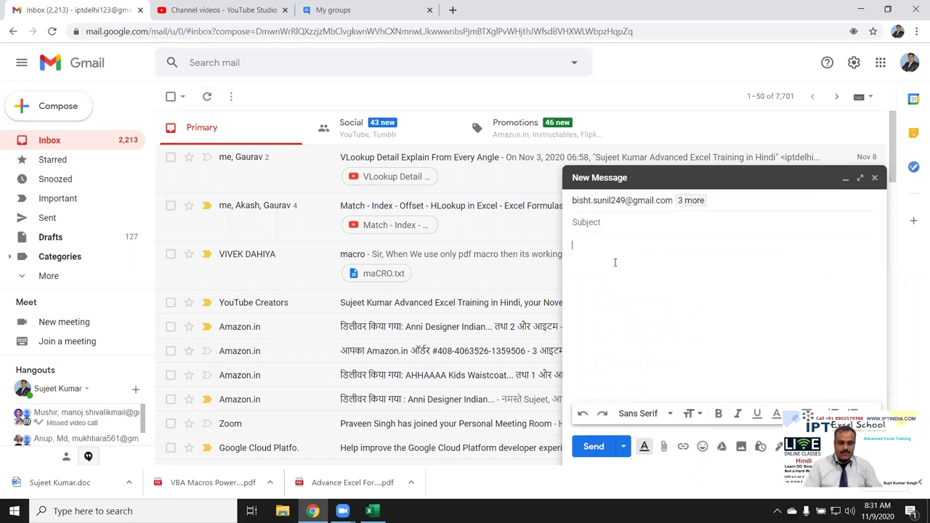
# Step: Give the email the subject 'File', attach DataP.xlsm from Downloads, and send it
pyautogui.write('File')
pyautogui.click(617, 259)
pyautogui.click(667, 446)
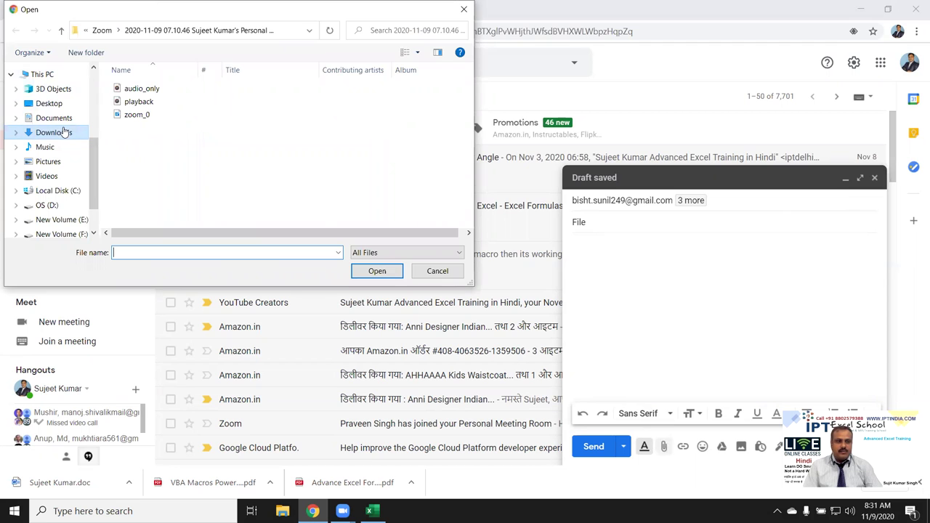
pyautogui.click(65, 134)
pyautogui.doubleClick(125, 106)
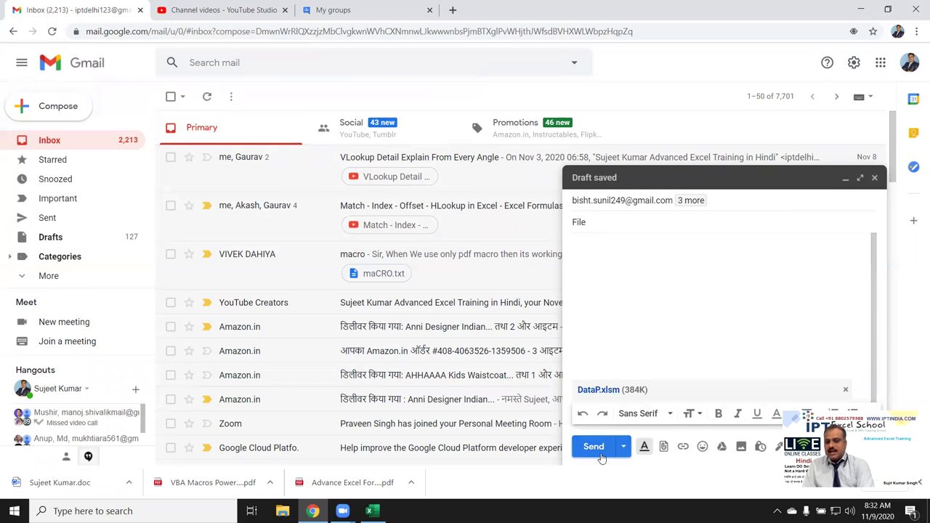
pyautogui.click(595, 450)
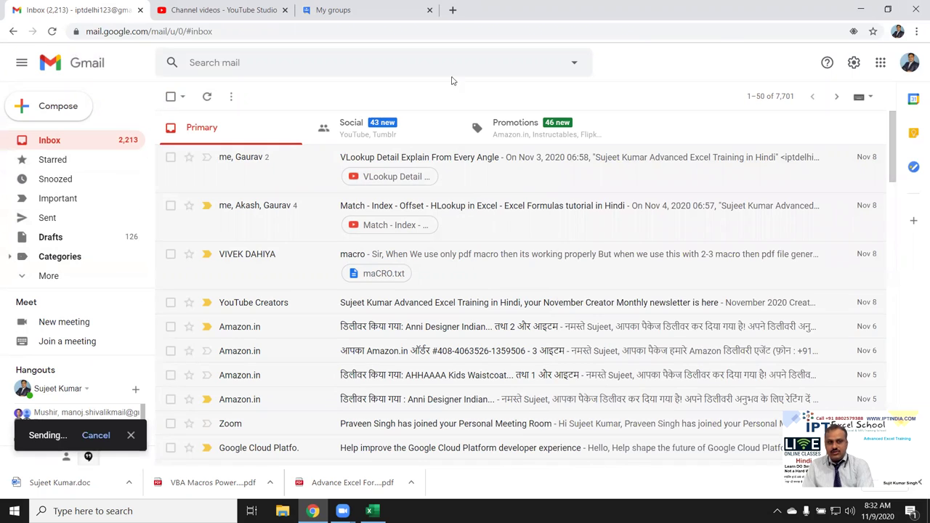
# Step: Minimise the Chrome Gmail window and then the Excel window to reveal the desktop
pyautogui.click(860, 6)
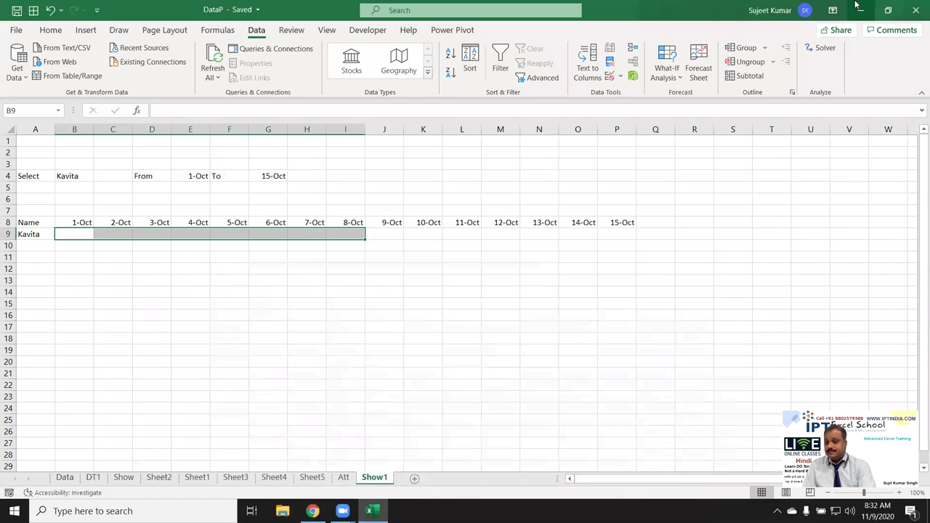
pyautogui.click(855, 10)
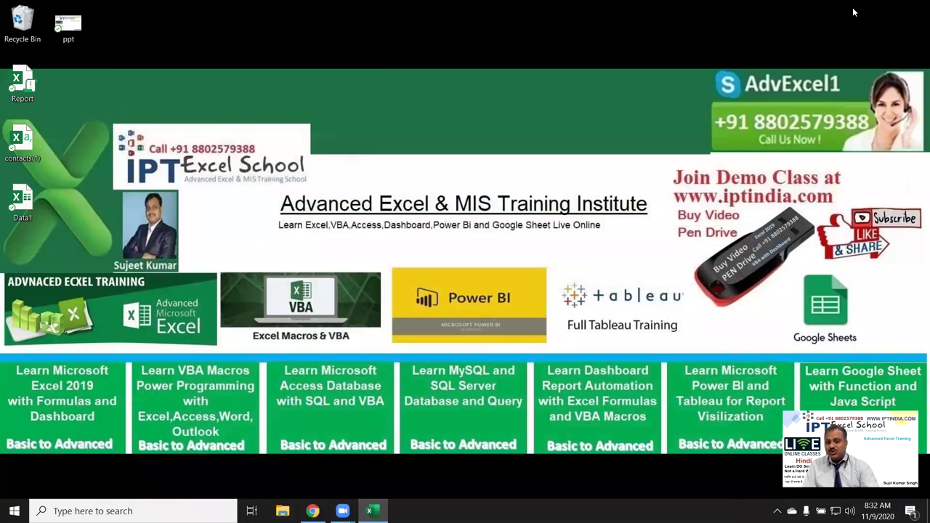